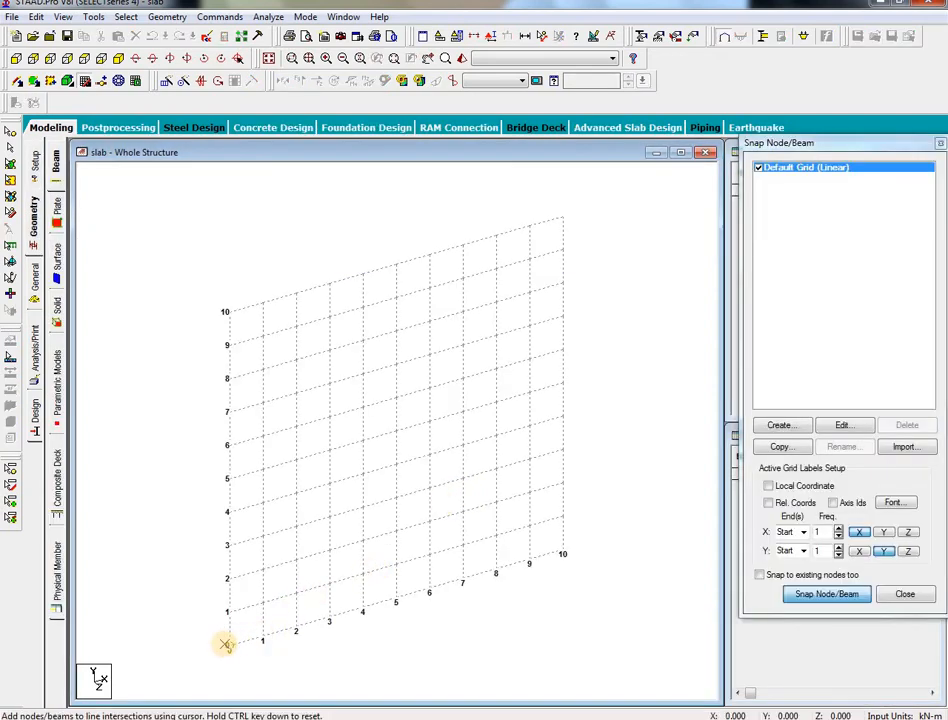
# Step: Place a node at the grid origin and translationally repeat it once by 3 m in Y with linked steps to form a column
pyautogui.click(228, 645)
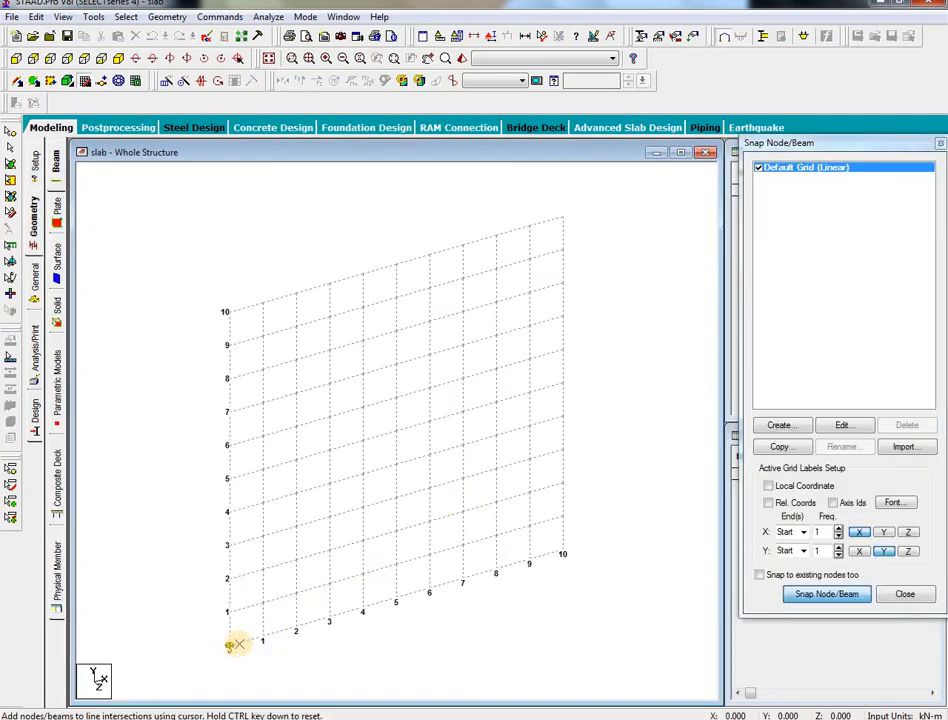
pyautogui.click(940, 146)
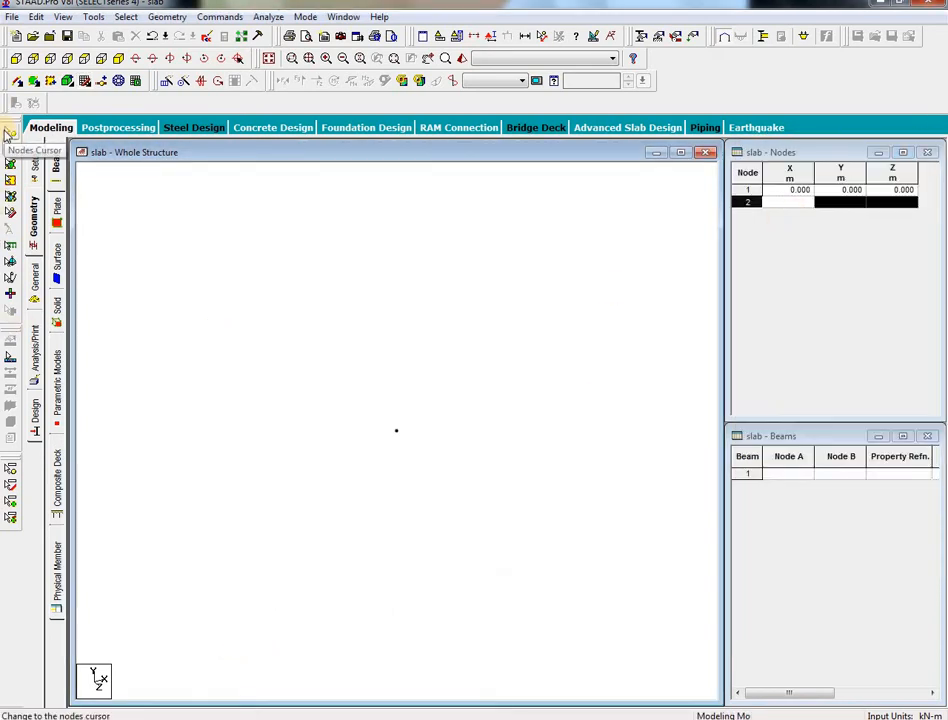
pyautogui.click(9, 136)
pyautogui.moveTo(481, 351); pyautogui.dragTo(283, 498)
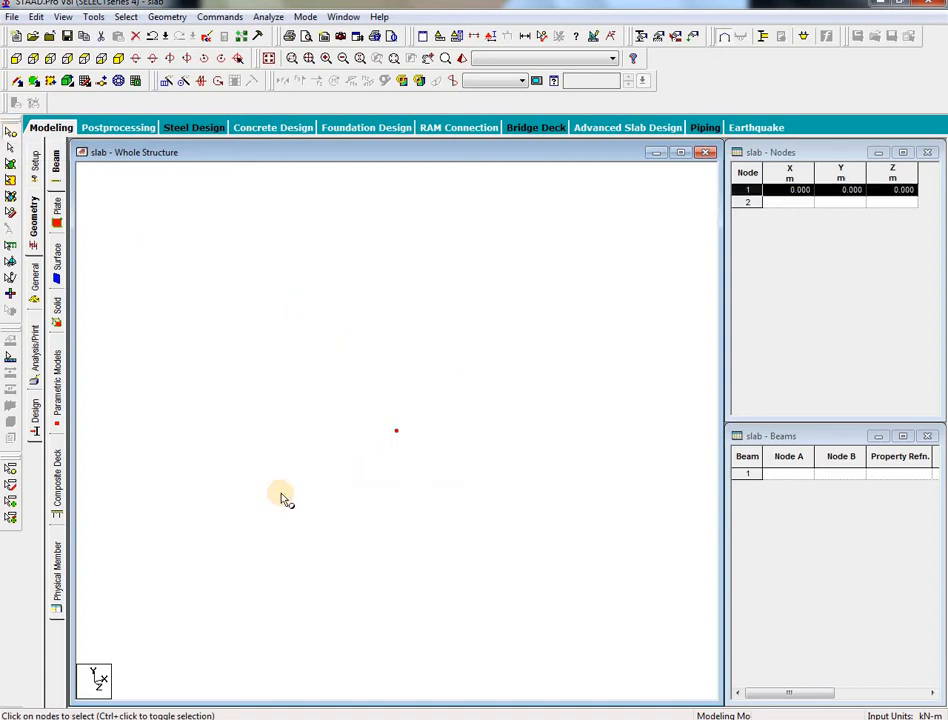
pyautogui.click(172, 81)
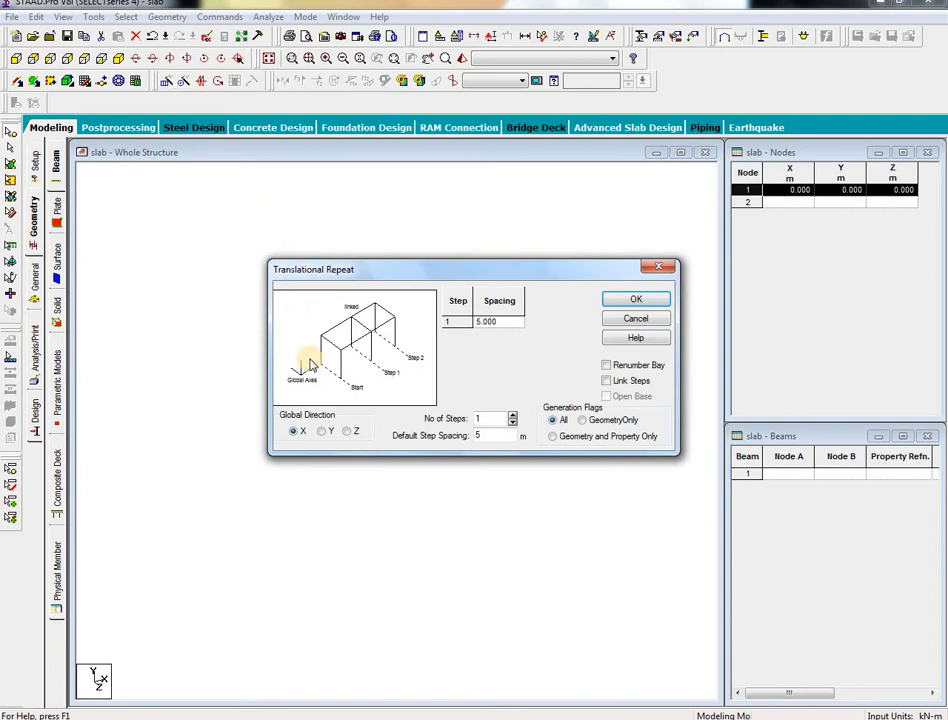
pyautogui.click(323, 432)
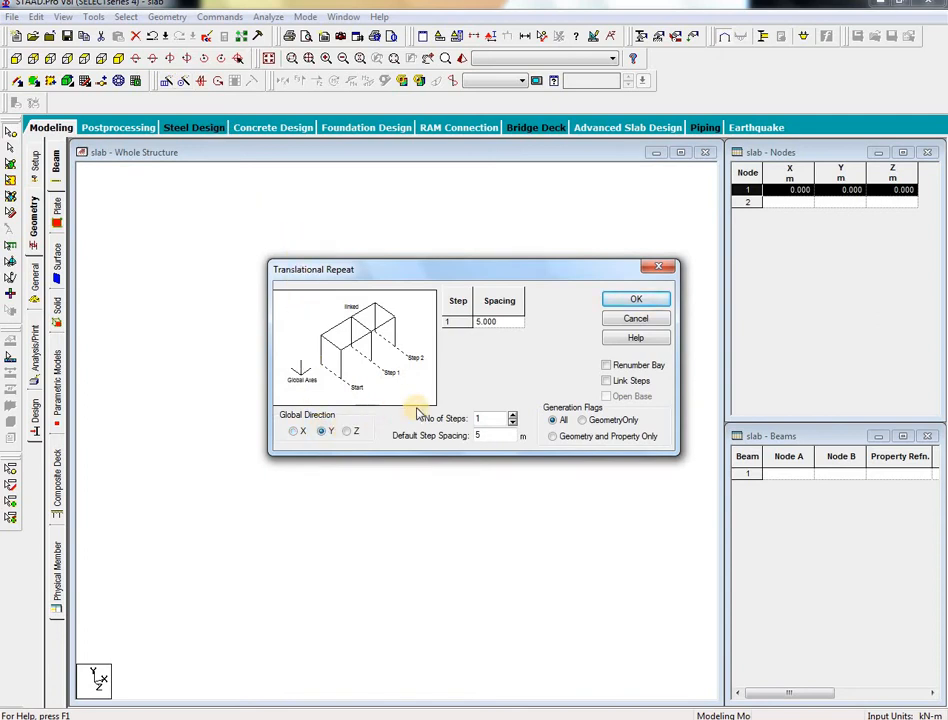
pyautogui.doubleClick(484, 440)
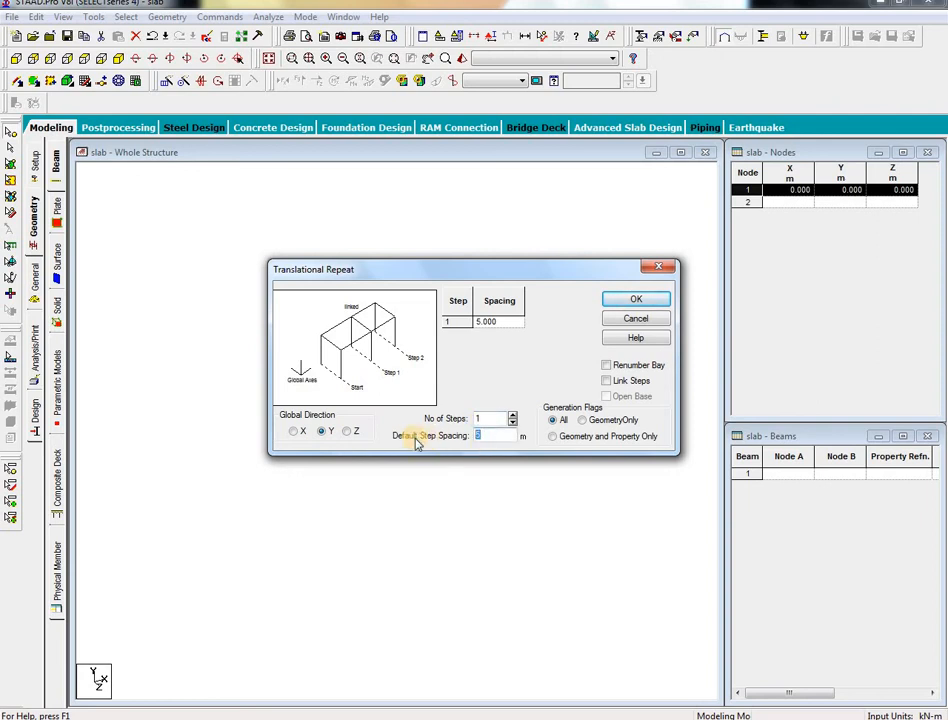
pyautogui.click(626, 380)
pyautogui.click(632, 300)
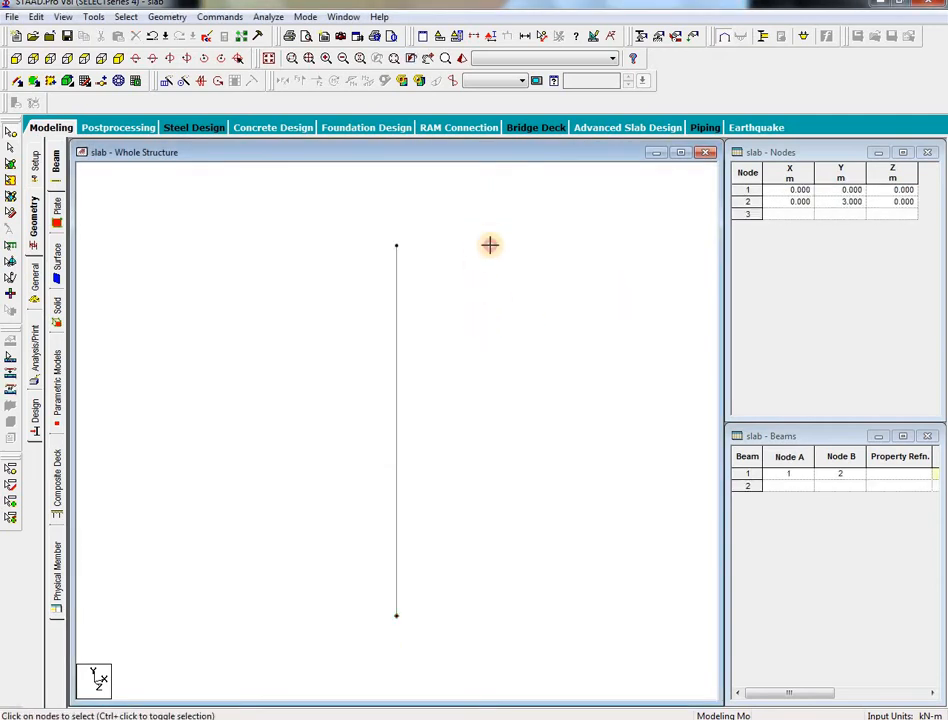
# Step: Translationally repeat both column nodes once by 4 m in the X direction with linked steps
pyautogui.moveTo(492, 196); pyautogui.dragTo(273, 686)
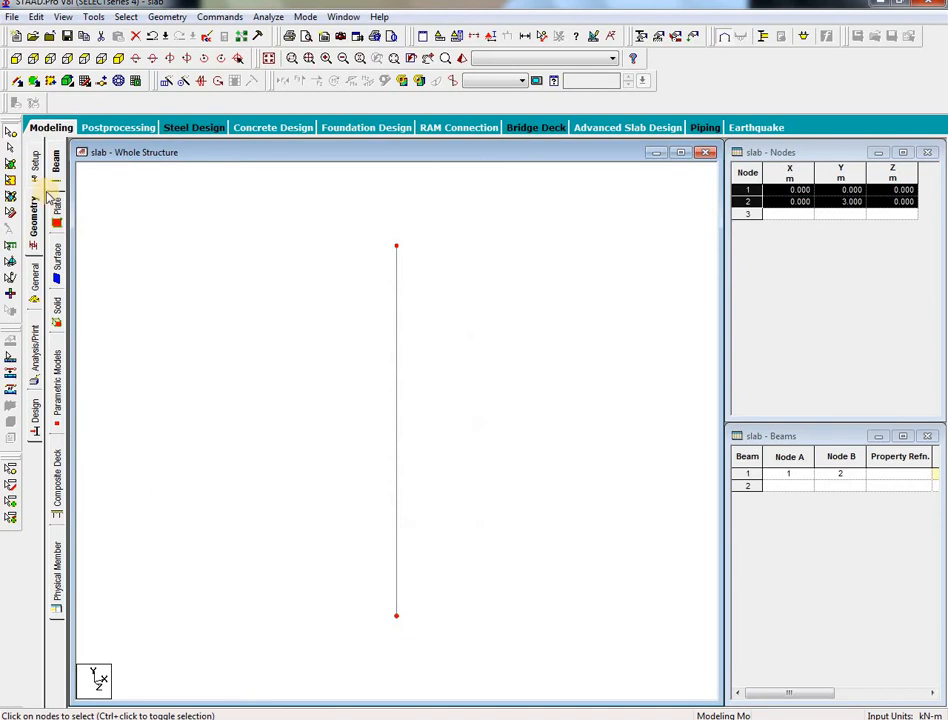
pyautogui.click(172, 82)
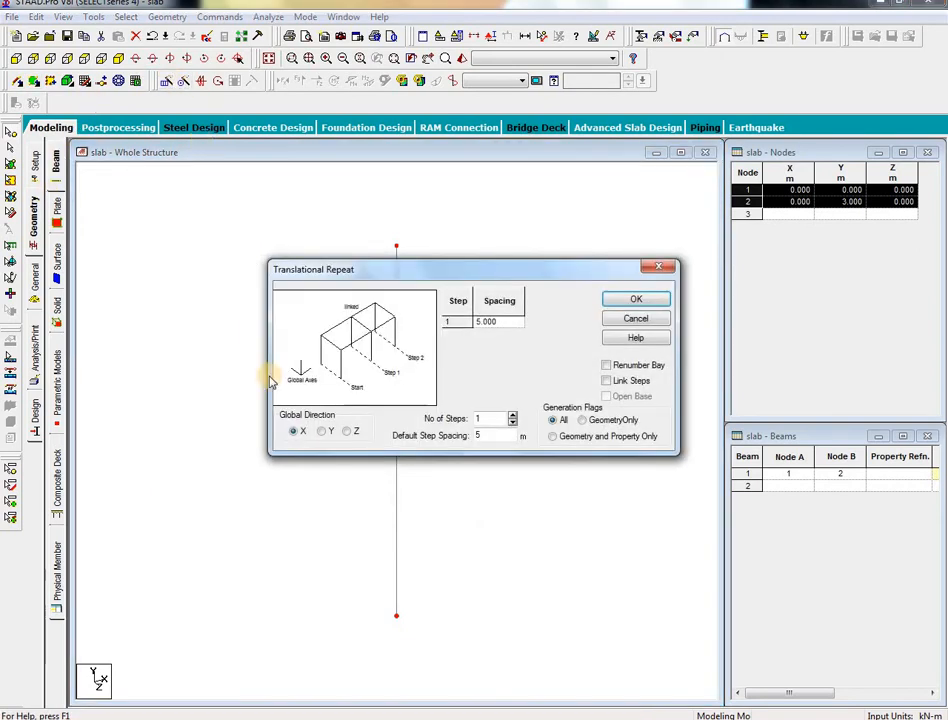
pyautogui.doubleClick(480, 435)
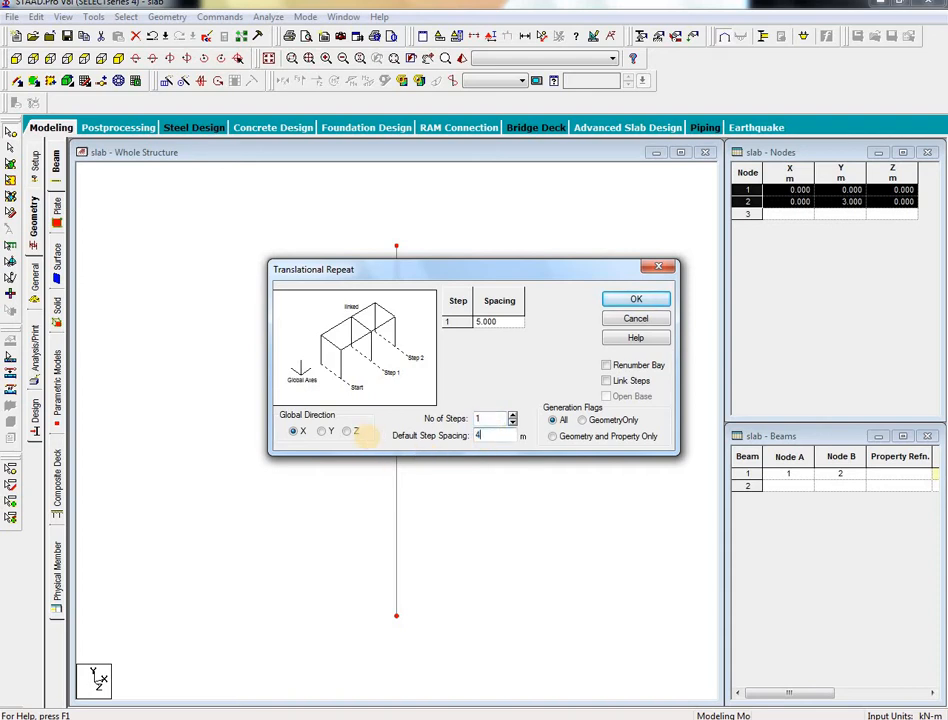
pyautogui.click(620, 383)
pyautogui.click(634, 301)
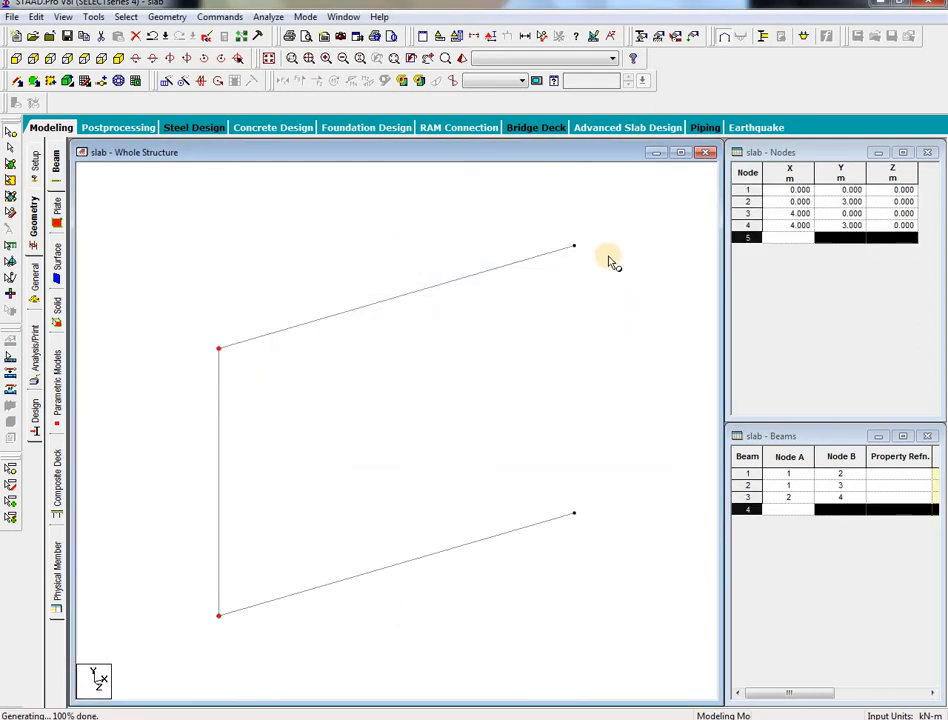
# Step: Translationally repeat the two upper nodes once by 4 m in the Z direction with linked steps
pyautogui.moveTo(617, 207); pyautogui.dragTo(575, 588)
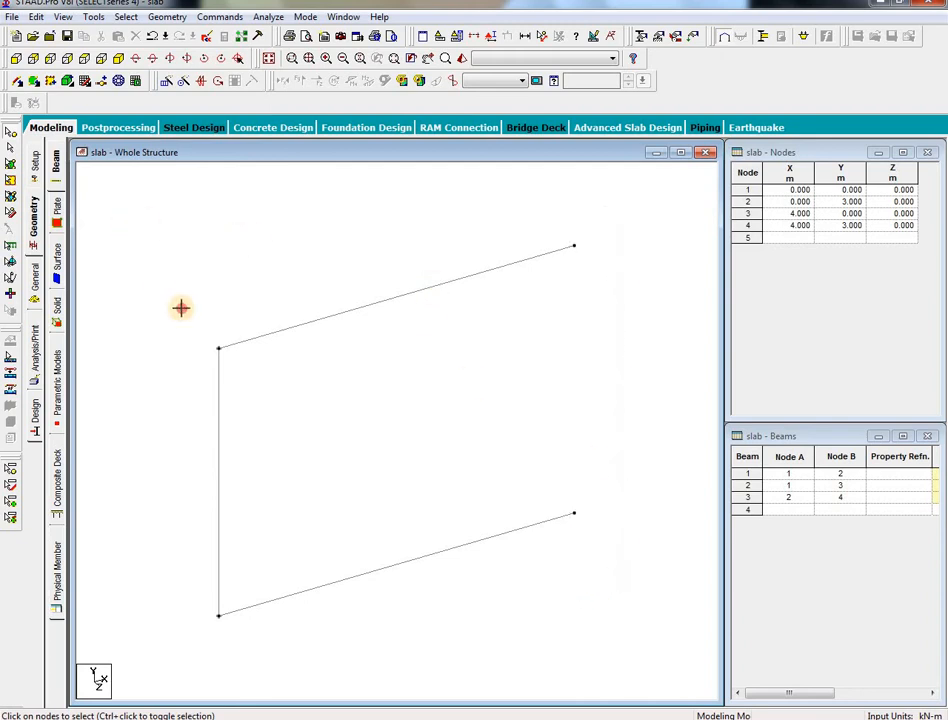
pyautogui.moveTo(160, 293); pyautogui.dragTo(280, 427)
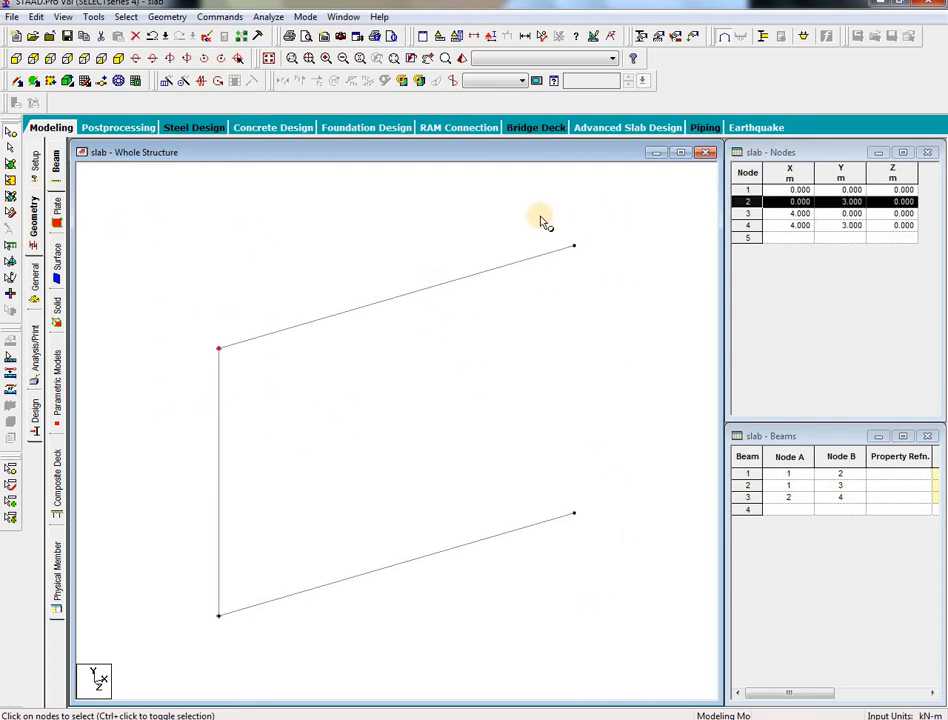
pyautogui.moveTo(572, 251); pyautogui.dragTo(603, 276)
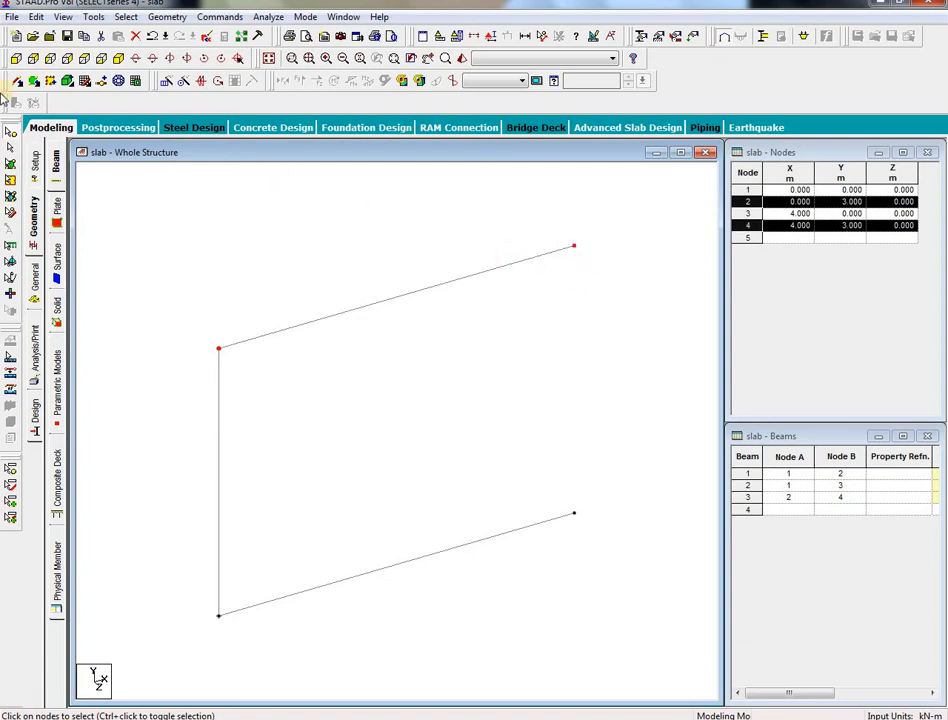
pyautogui.click(134, 81)
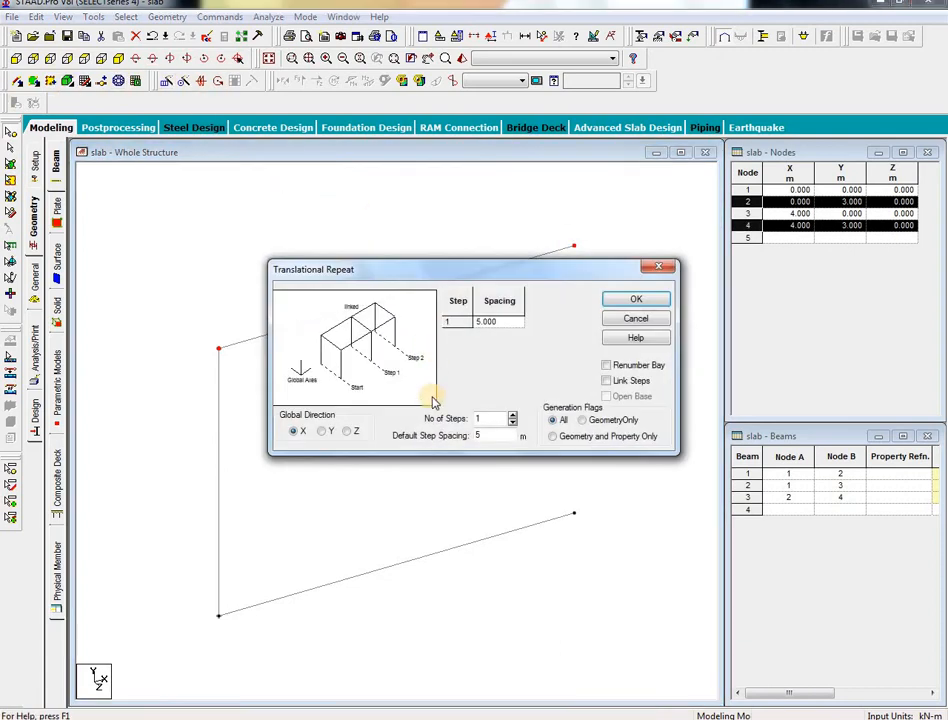
pyautogui.click(349, 431)
pyautogui.click(477, 420)
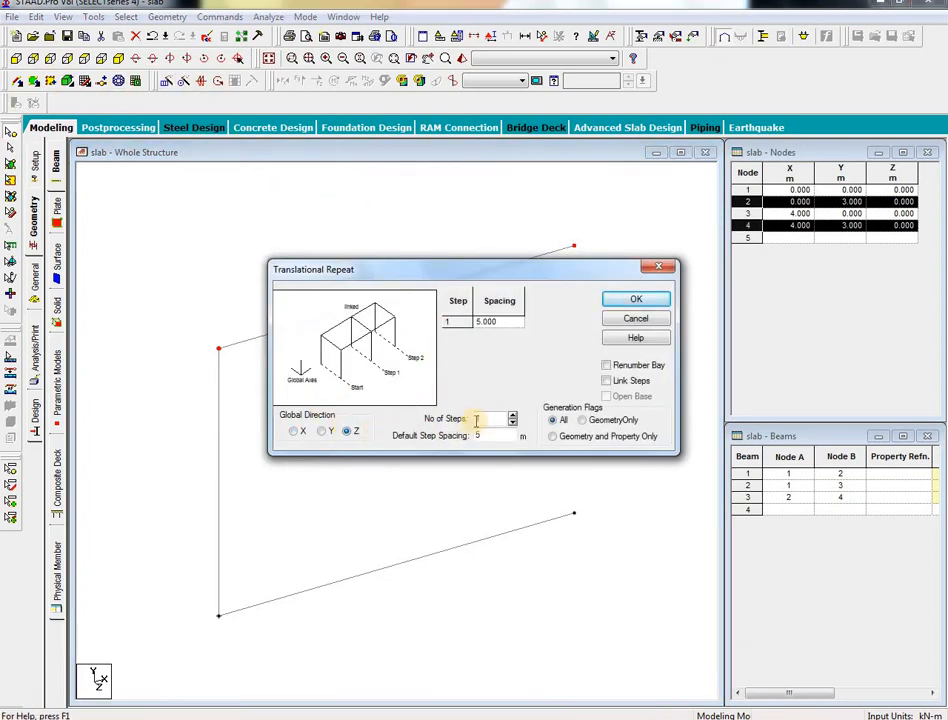
pyautogui.moveTo(484, 420); pyautogui.dragTo(373, 461)
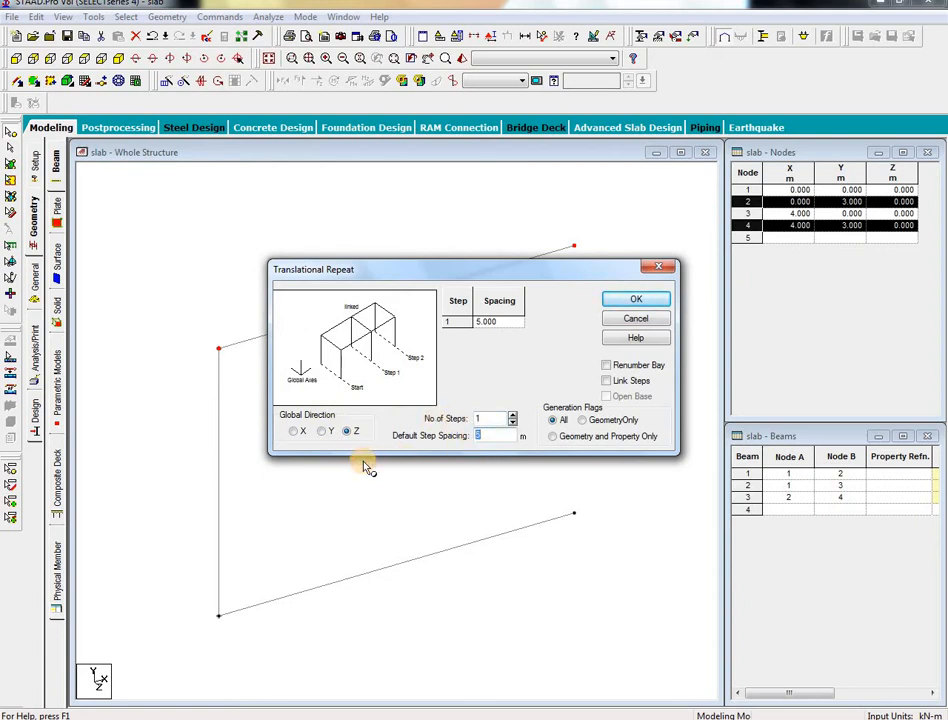
pyautogui.write('4')
pyautogui.click(645, 381)
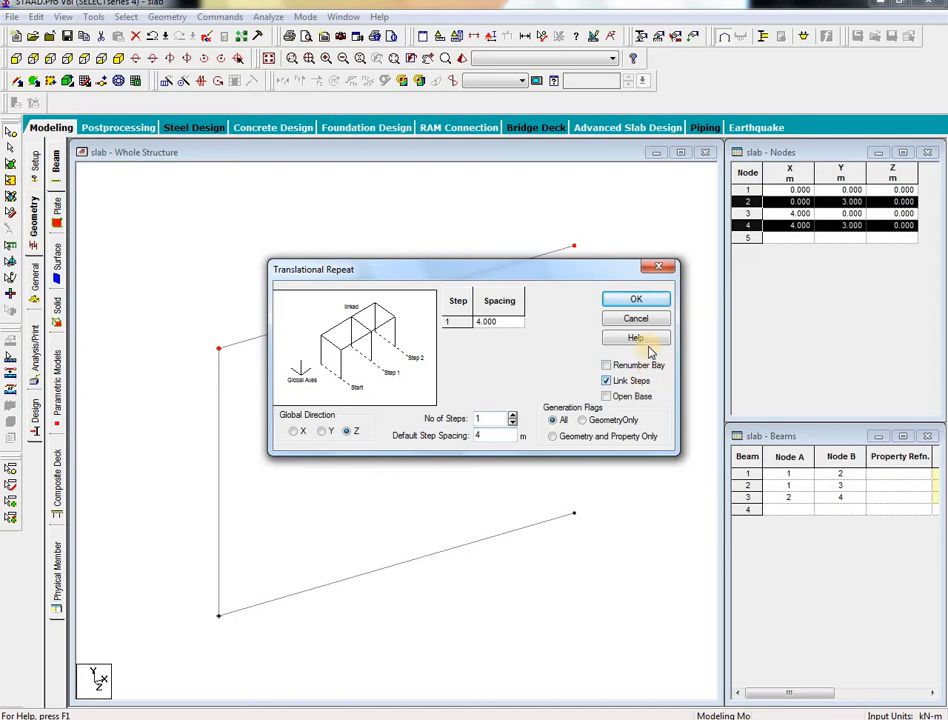
pyautogui.click(636, 299)
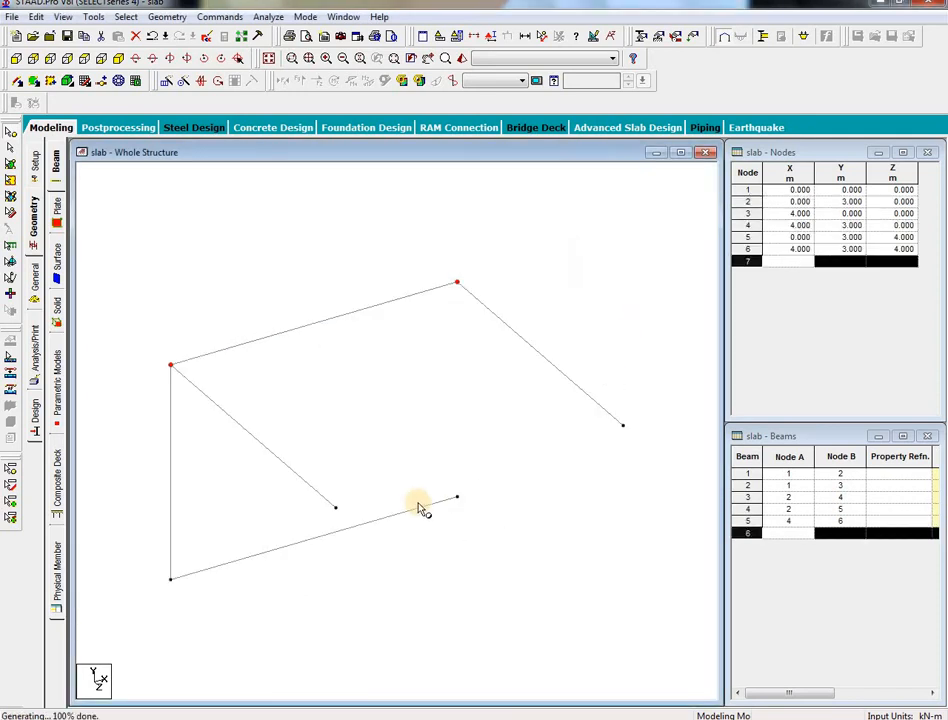
# Step: Translationally repeat the two free upper end nodes once by -3 m in Y with linked steps to form columns
pyautogui.moveTo(360, 484); pyautogui.dragTo(319, 537)
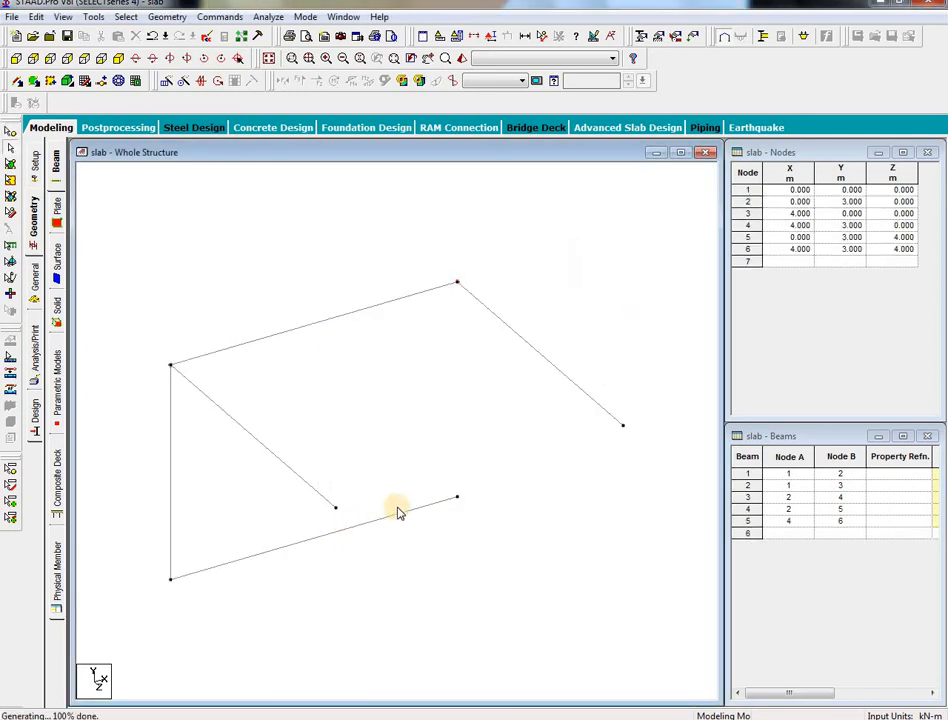
pyautogui.moveTo(358, 474); pyautogui.dragTo(312, 528)
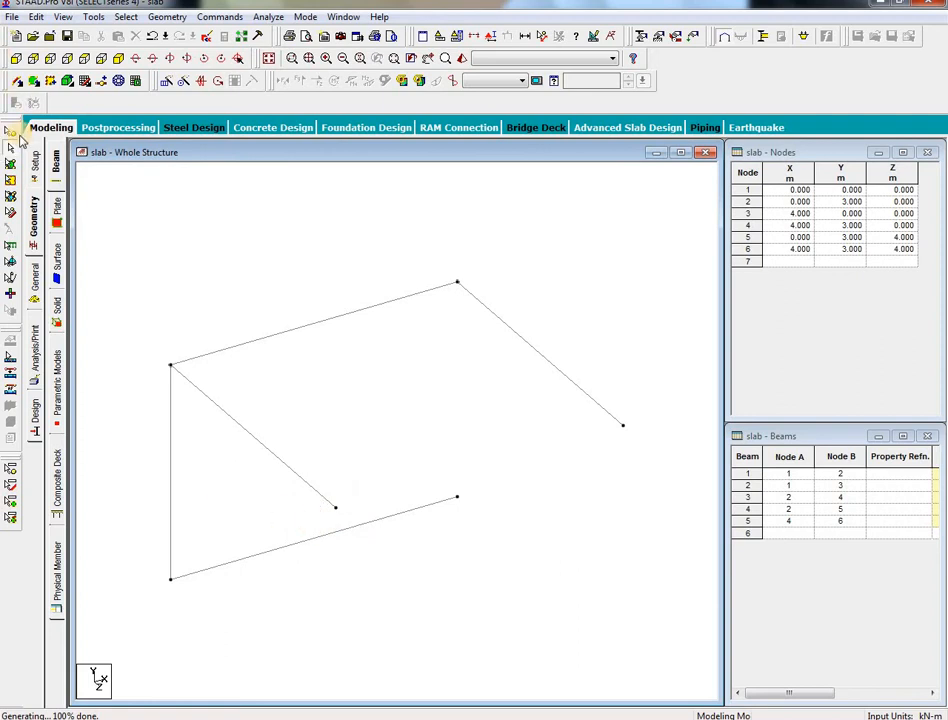
pyautogui.click(9, 133)
pyautogui.moveTo(364, 487); pyautogui.dragTo(326, 517)
pyautogui.moveTo(661, 413); pyautogui.dragTo(591, 462)
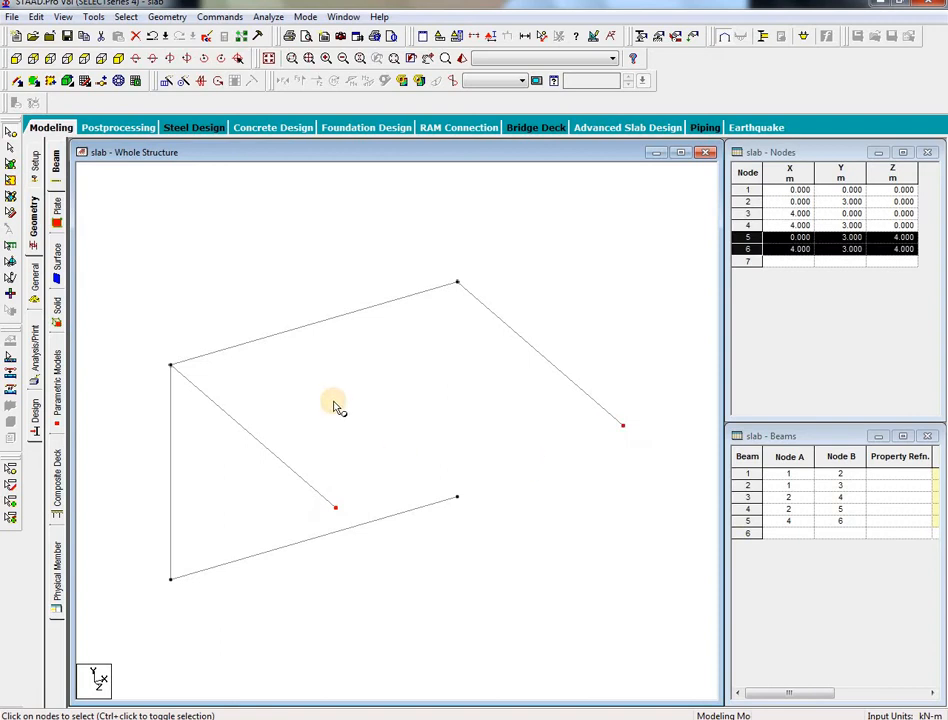
pyautogui.click(166, 84)
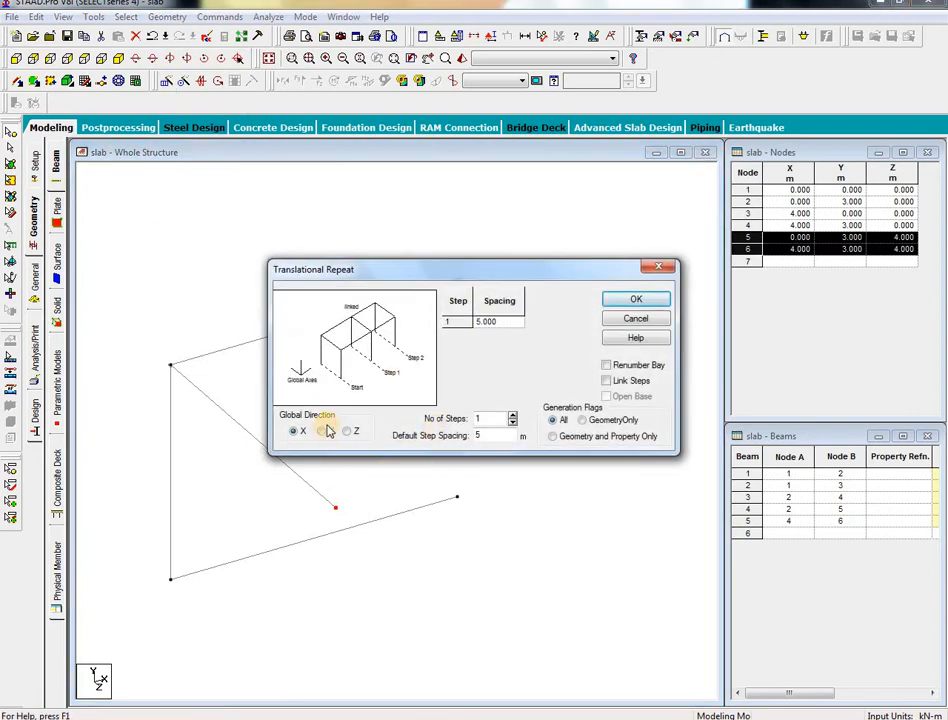
pyautogui.click(322, 432)
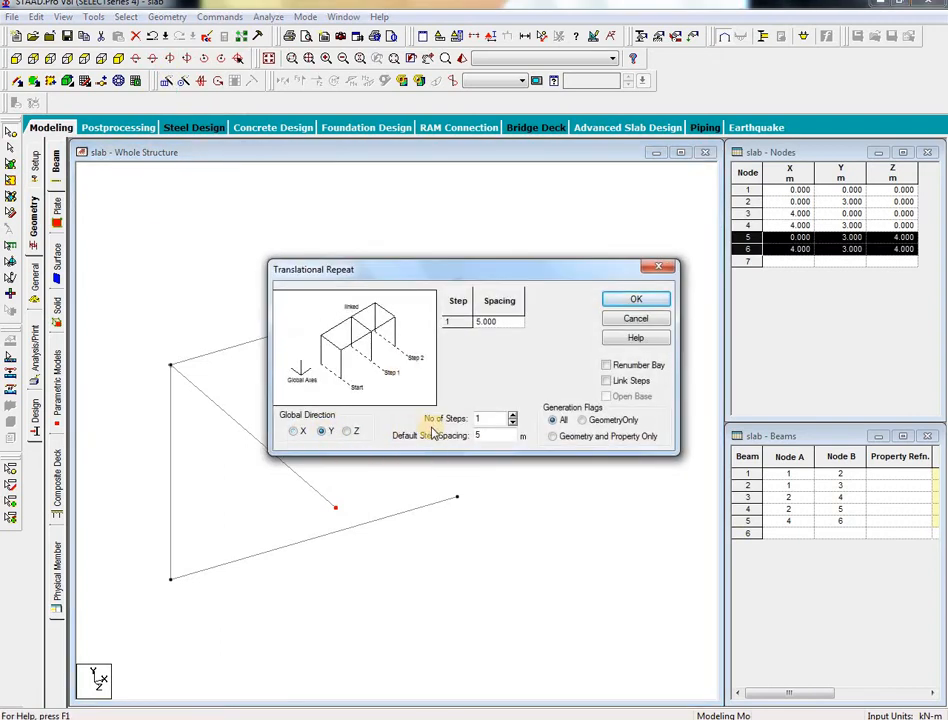
pyautogui.doubleClick(490, 435)
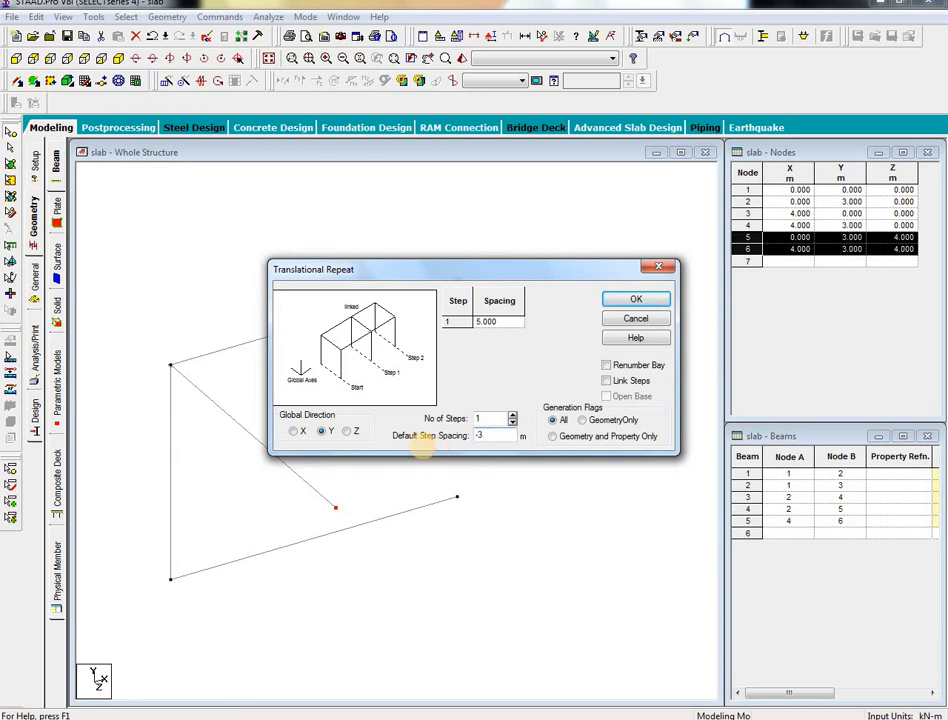
pyautogui.click(627, 386)
pyautogui.click(651, 298)
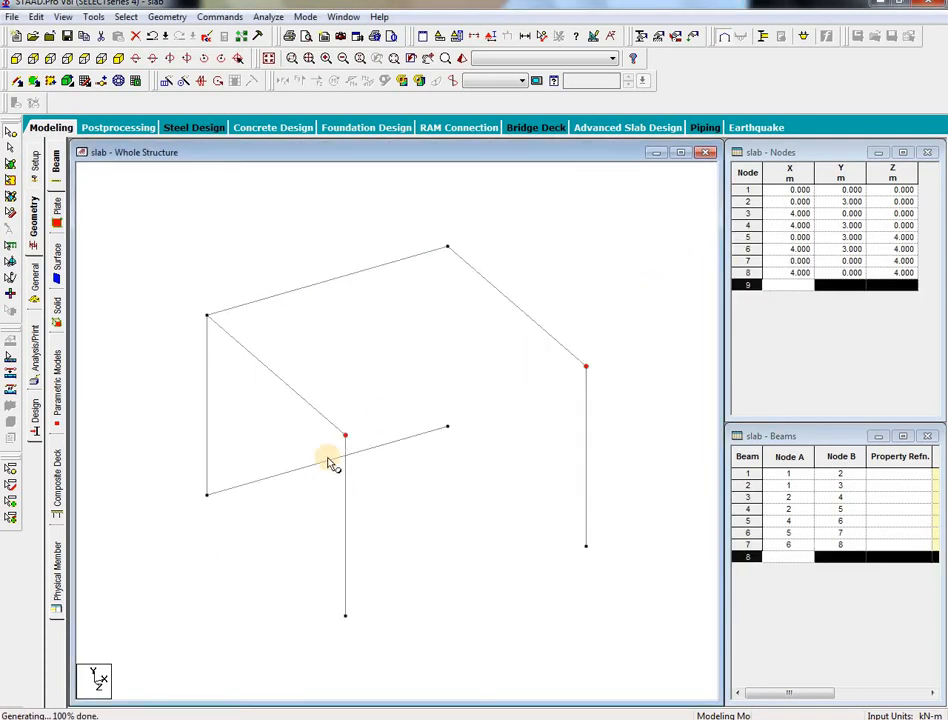
# Step: Delete the ground-level beam between nodes 1 and 3 together with the node left unattached
pyautogui.click(418, 437)
pyautogui.press('Delete')
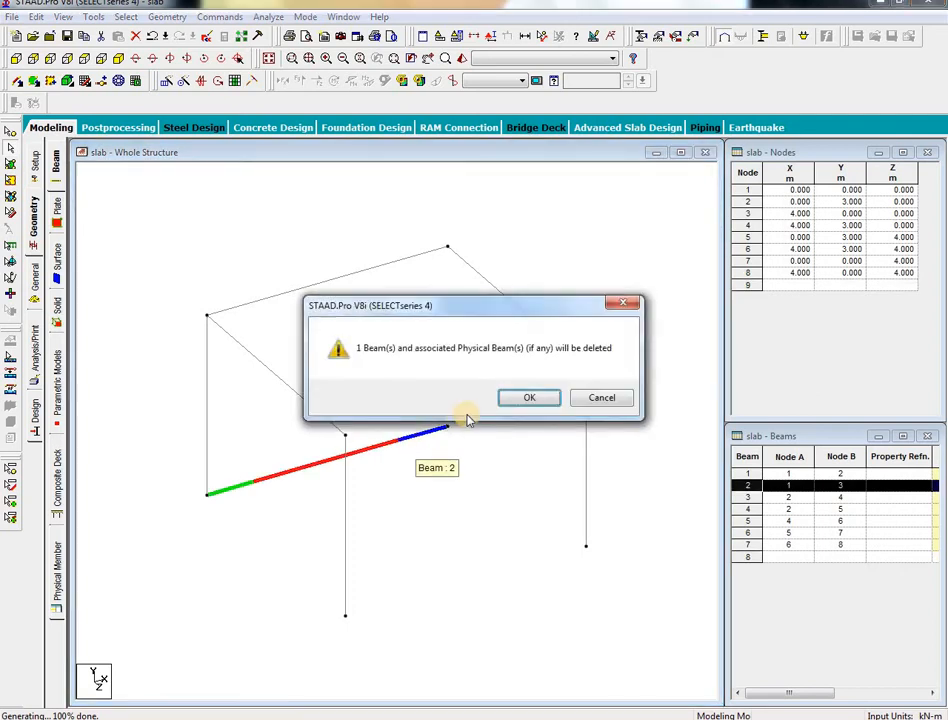
pyautogui.click(540, 395)
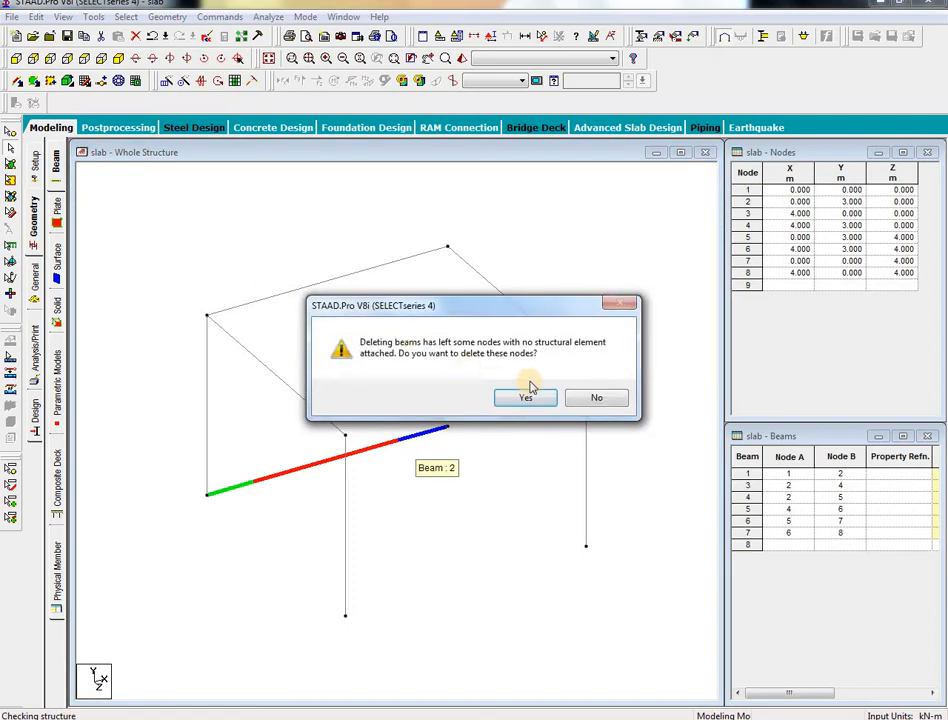
pyautogui.click(531, 399)
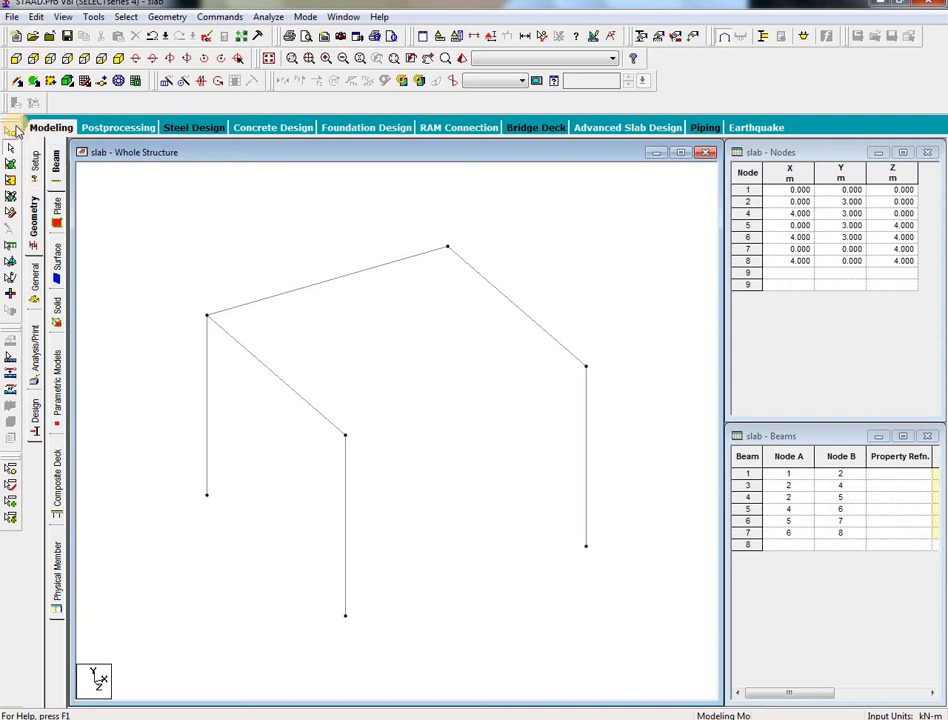
# Step: Translationally repeat the upper corner node without a column once by -3 m in Y with linked steps
pyautogui.click(14, 81)
pyautogui.moveTo(476, 197); pyautogui.dragTo(417, 316)
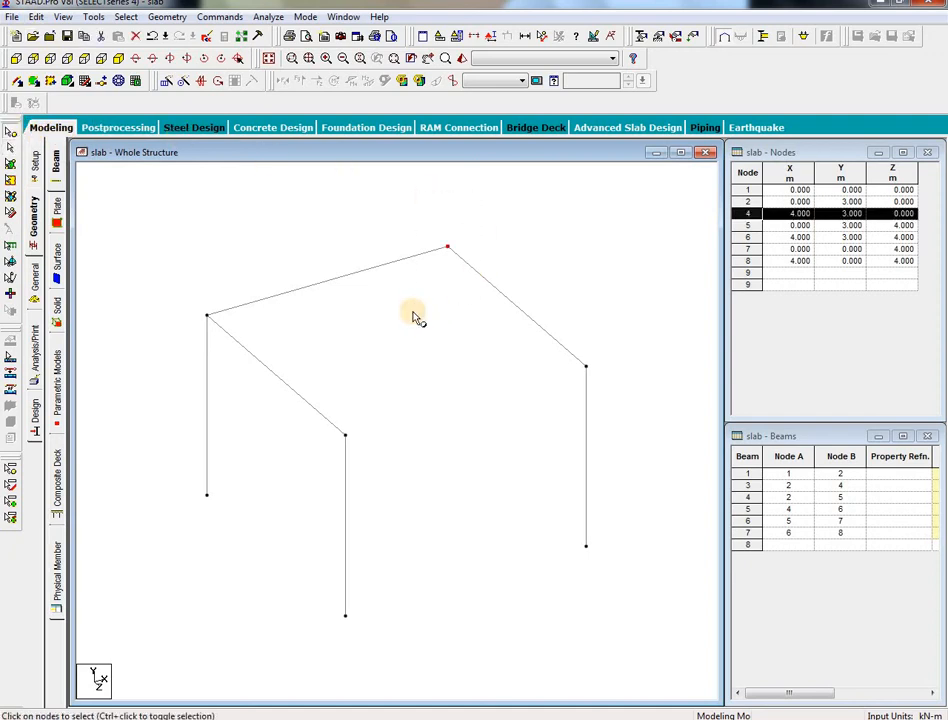
pyautogui.click(166, 85)
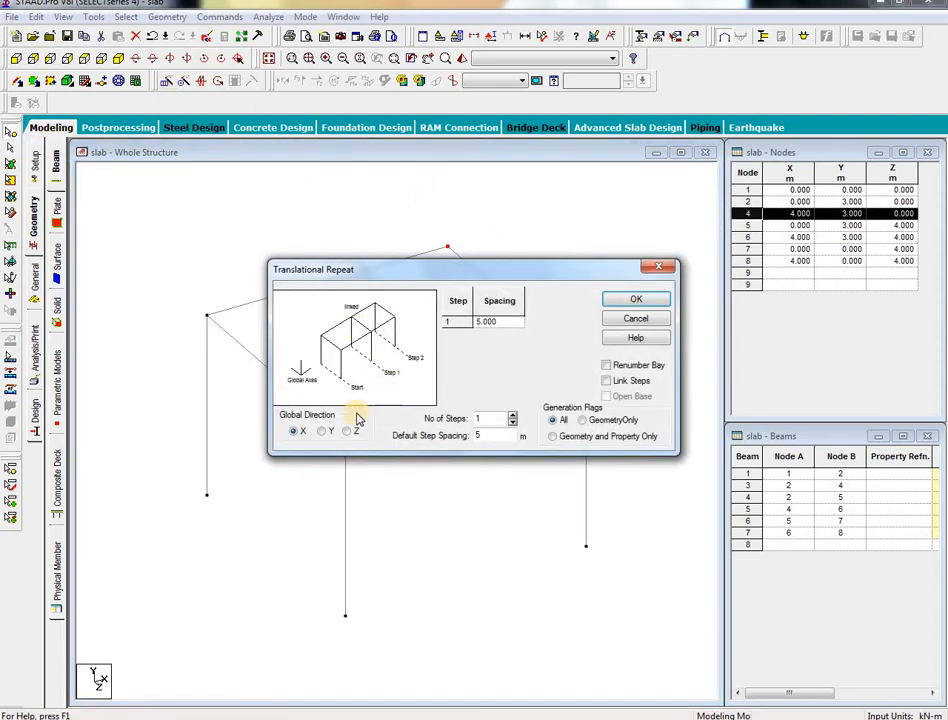
pyautogui.click(324, 431)
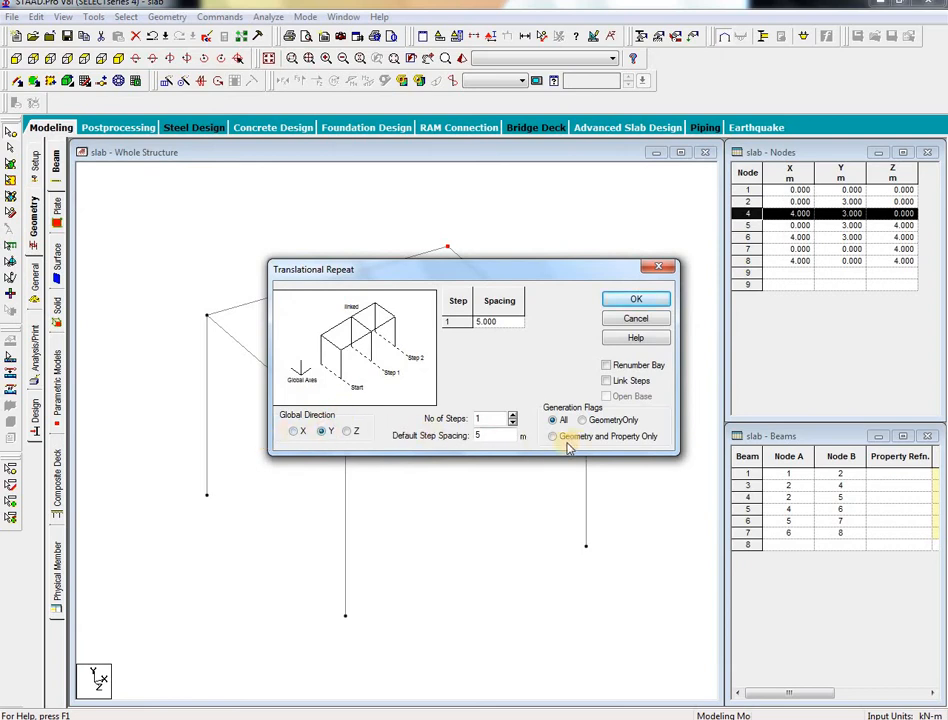
pyautogui.doubleClick(494, 430)
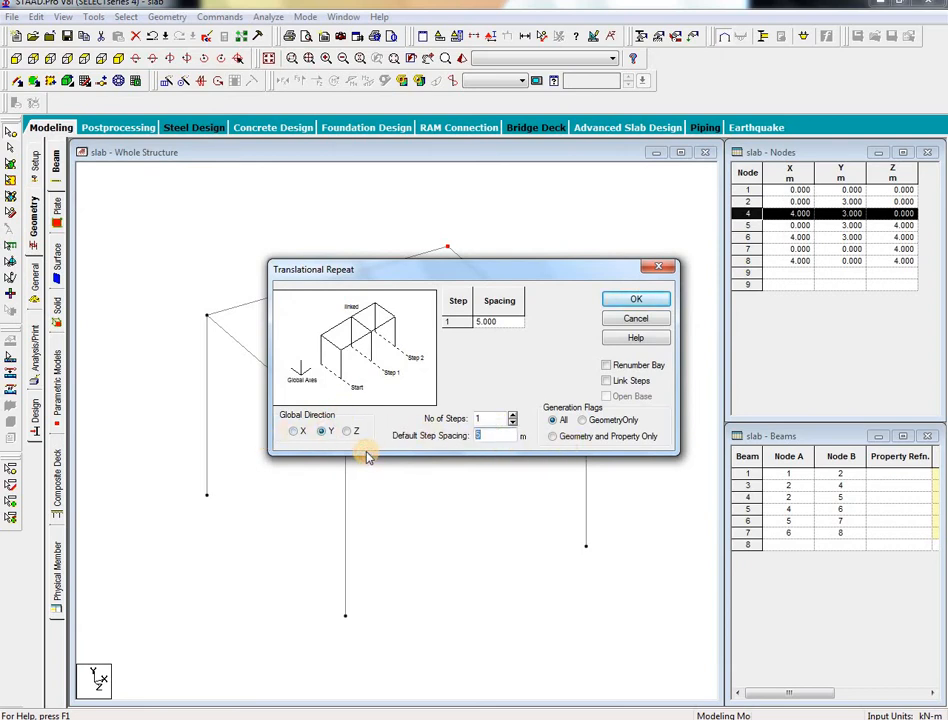
pyautogui.write('-3')
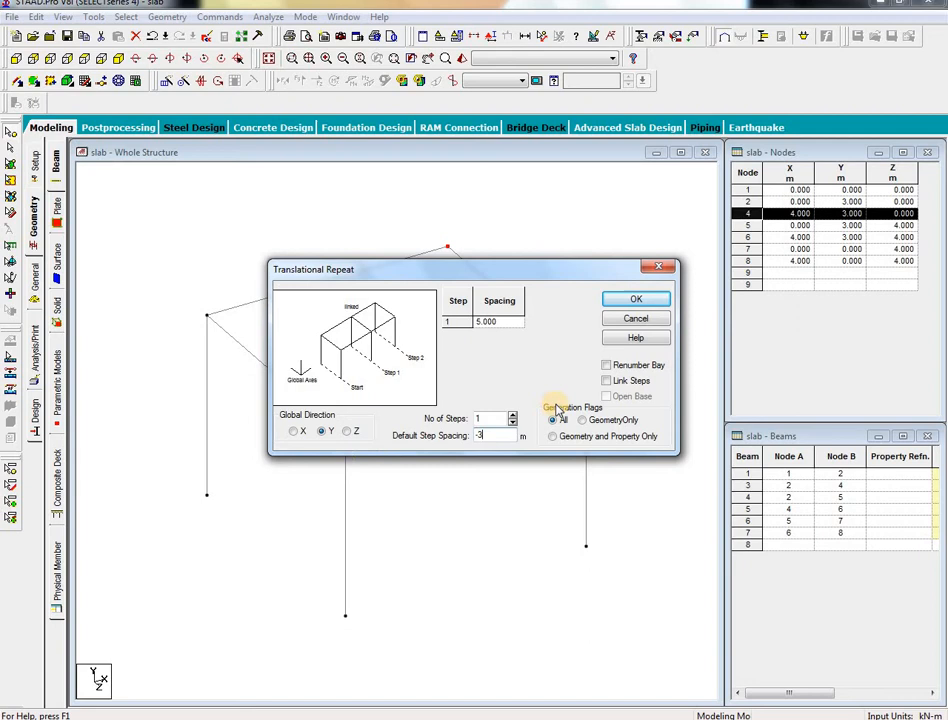
pyautogui.click(606, 380)
pyautogui.click(637, 303)
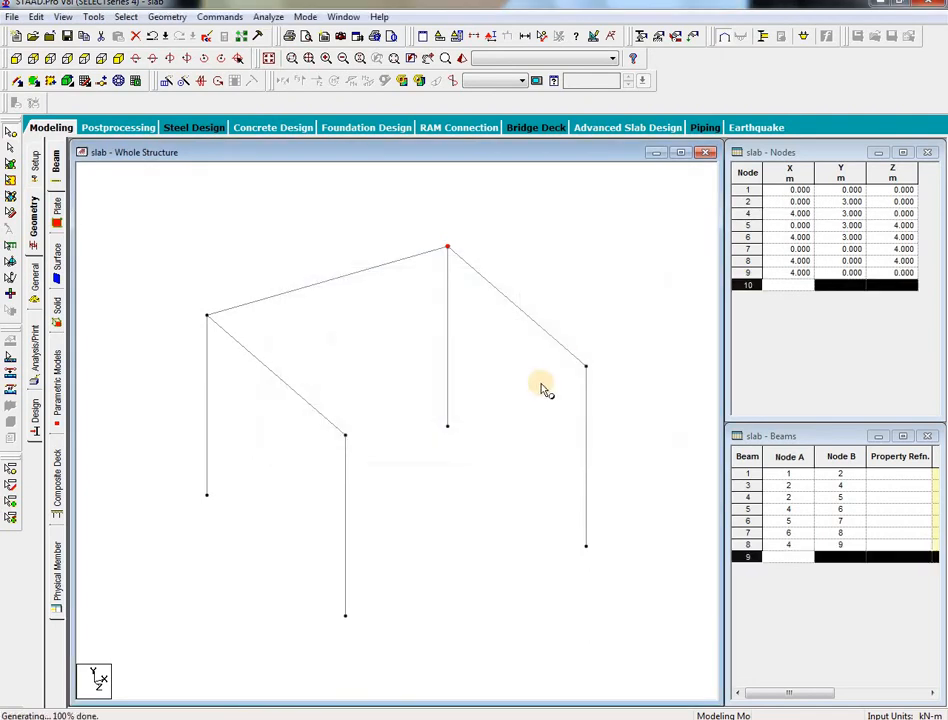
# Step: Add a beam between upper nodes 5 and 6 to close the top frame
pyautogui.click(16, 81)
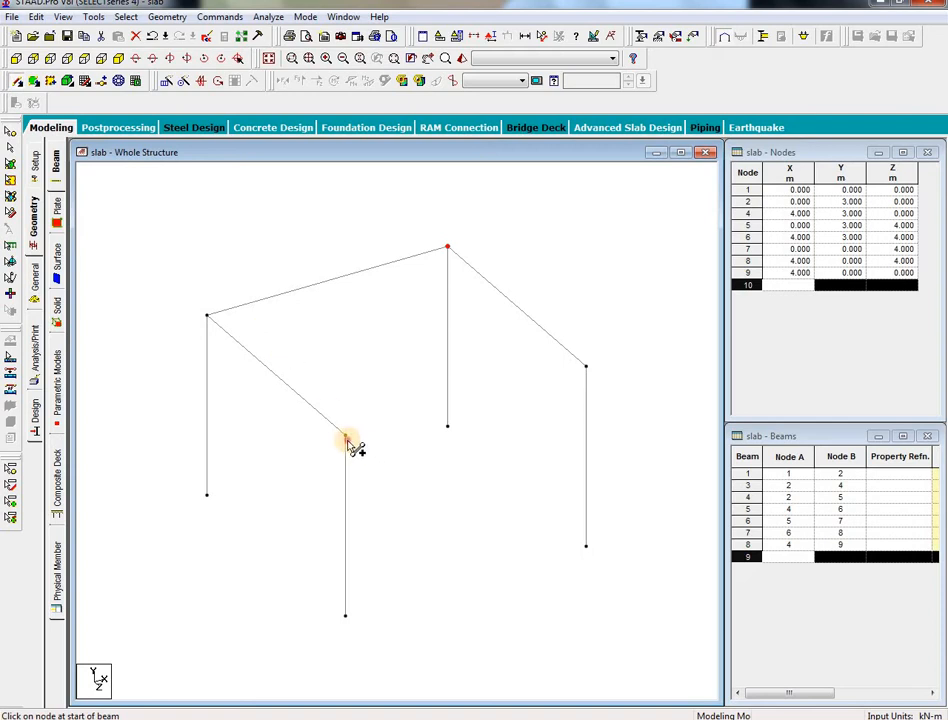
pyautogui.moveTo(347, 440); pyautogui.dragTo(587, 368)
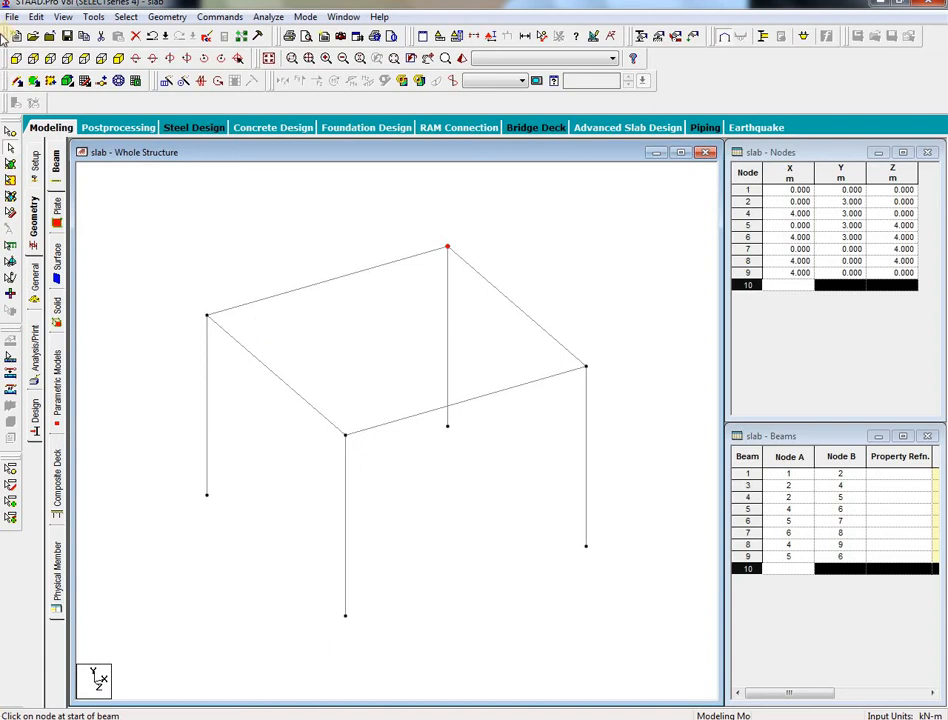
# Step: Outline a surface mesh through the four upper corner nodes 2, 4, 6 and 5, using Quadrilateral Meshing
pyautogui.click(121, 83)
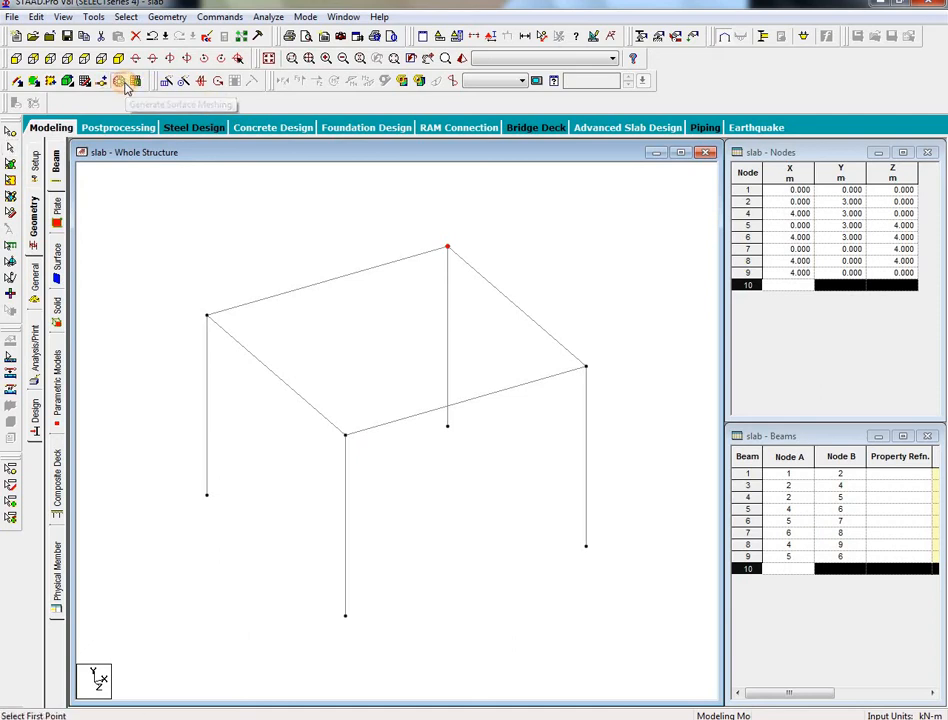
pyautogui.click(206, 316)
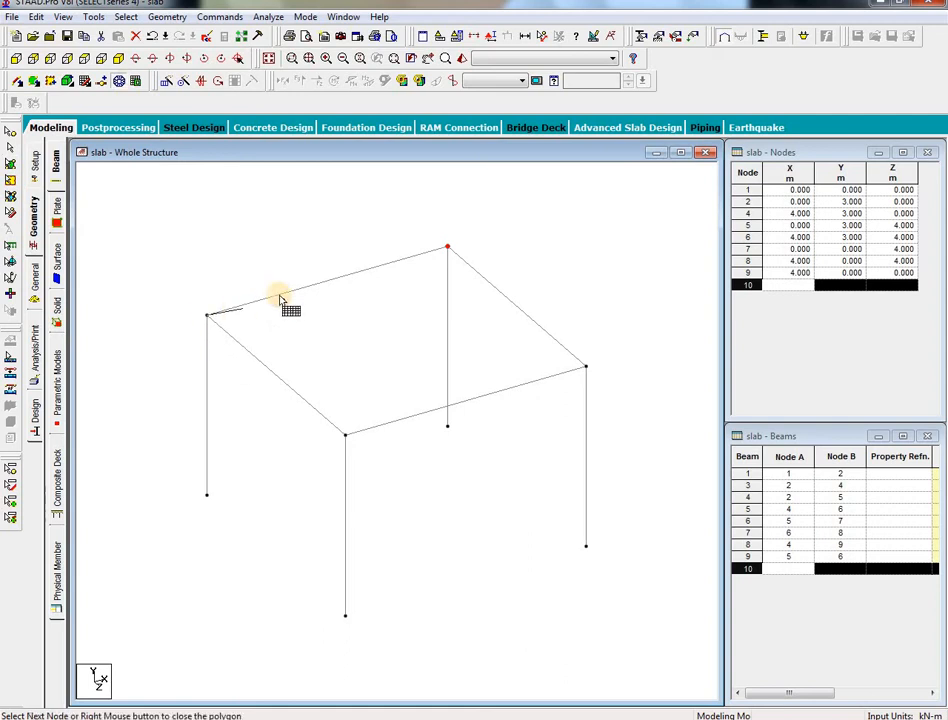
pyautogui.click(447, 248)
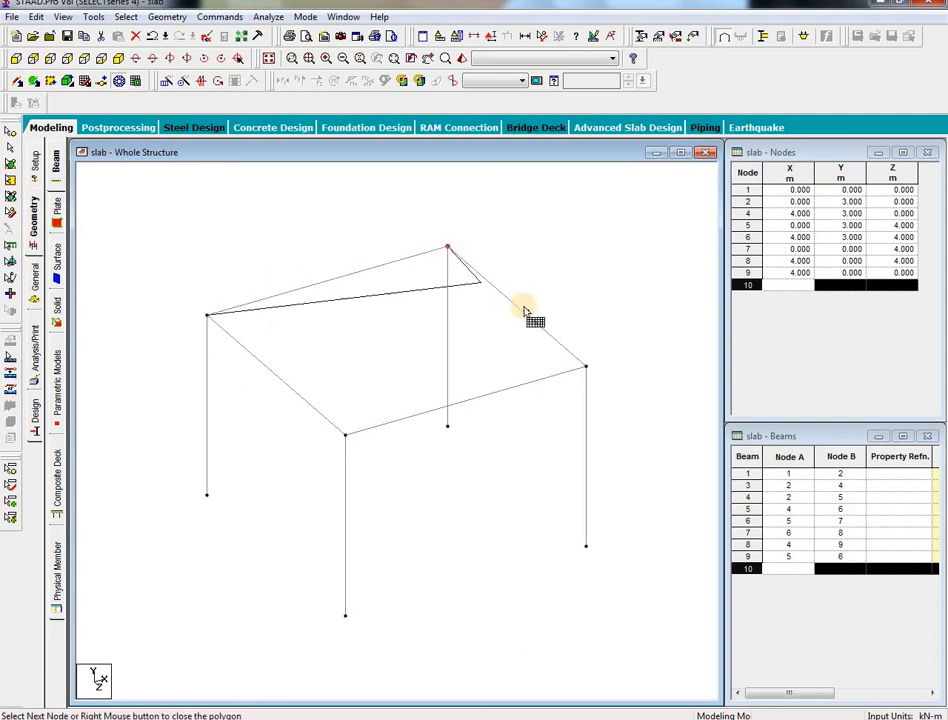
pyautogui.click(587, 366)
pyautogui.click(344, 433)
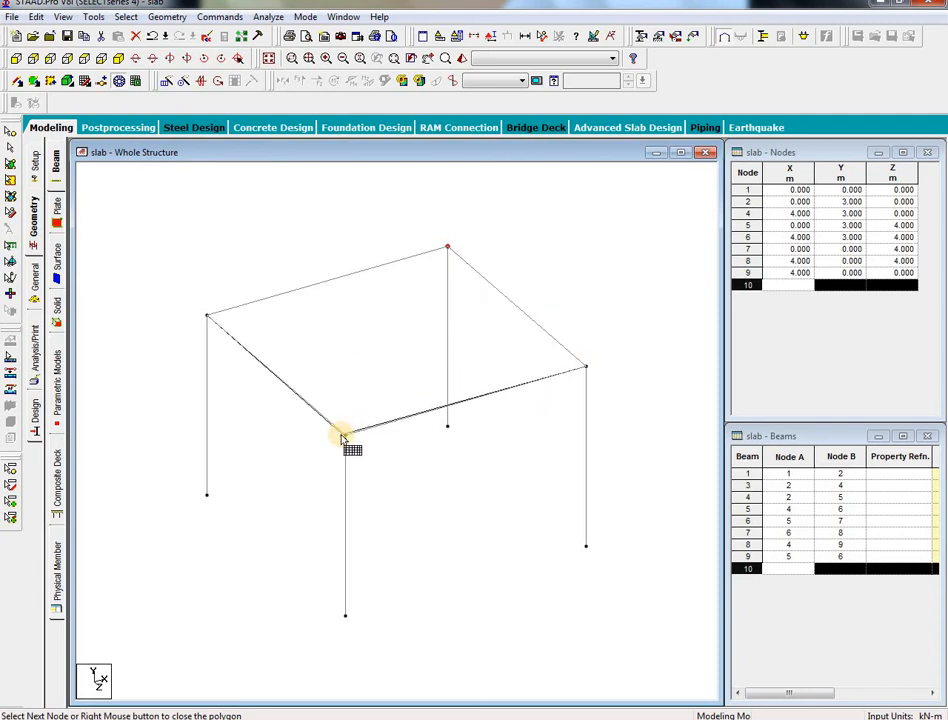
pyautogui.click(206, 316)
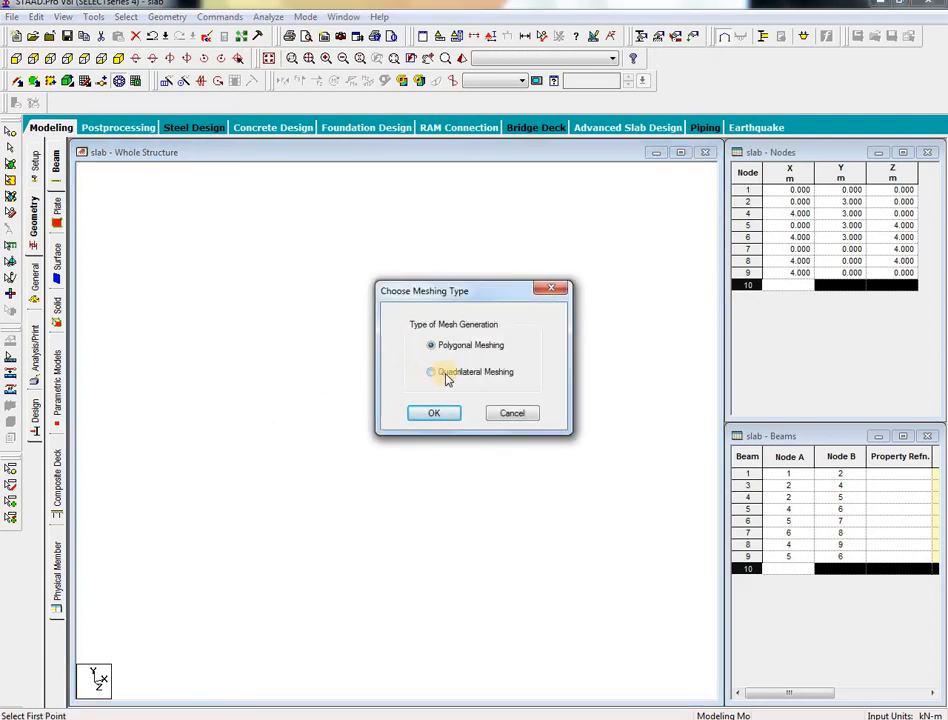
pyautogui.click(437, 413)
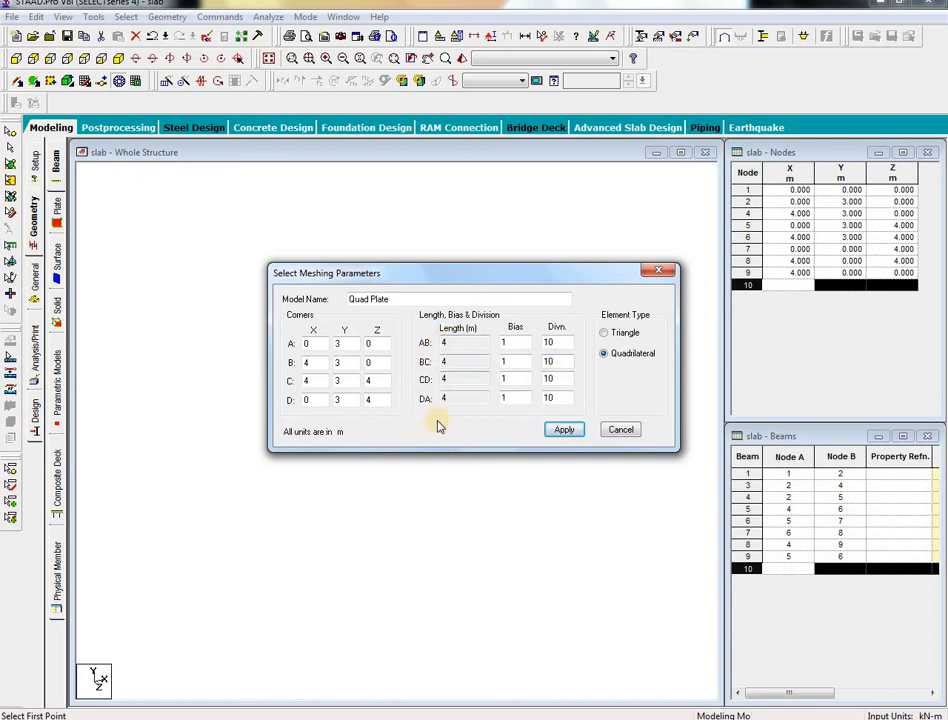
# Step: Set 2 divisions on each of sides AB, BC, CD and DA and generate the slab mesh with quadrilateral elements
pyautogui.doubleClick(568, 342)
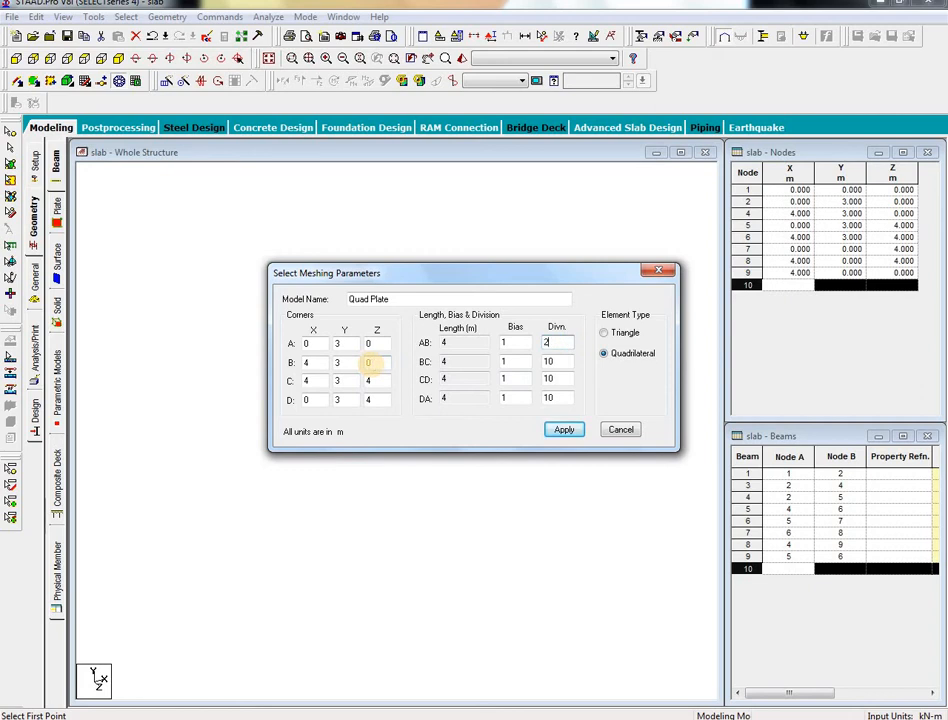
pyautogui.doubleClick(549, 361)
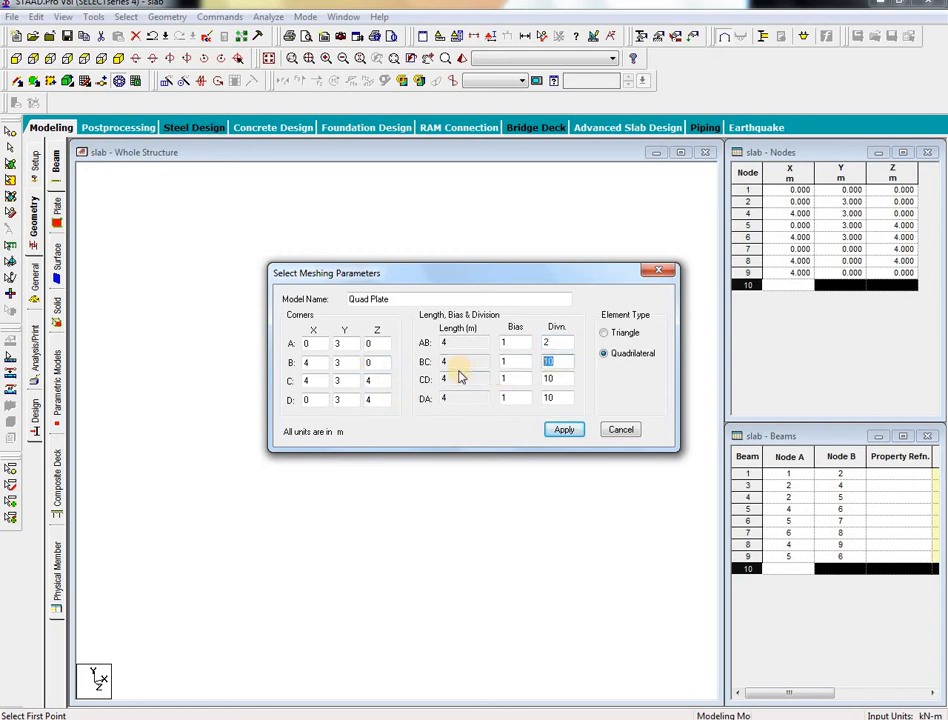
pyautogui.write('2')
pyautogui.doubleClick(567, 399)
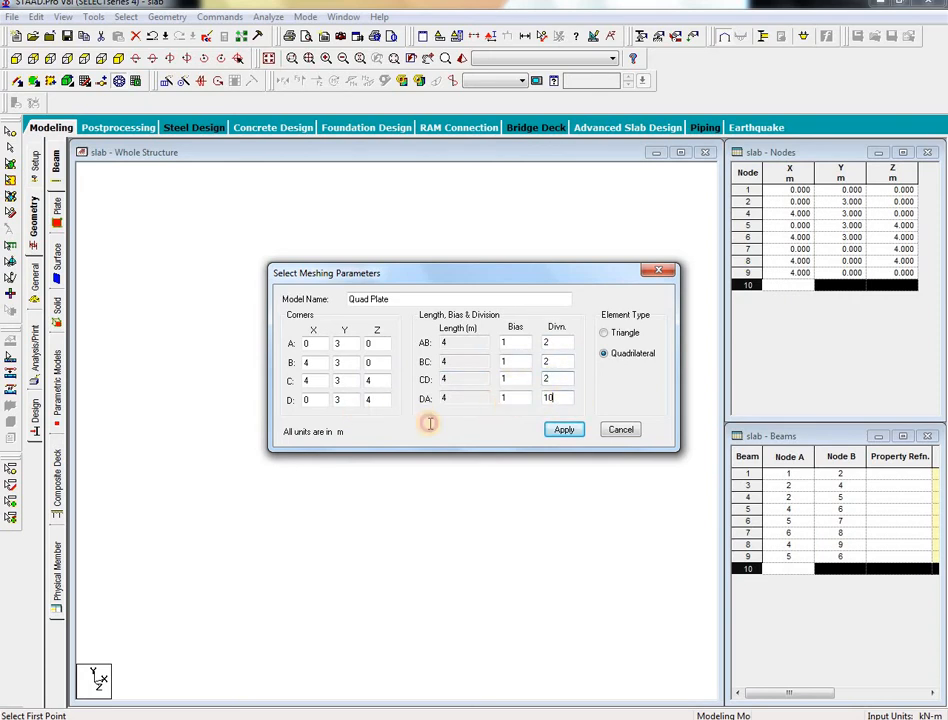
pyautogui.write('2')
pyautogui.click(565, 430)
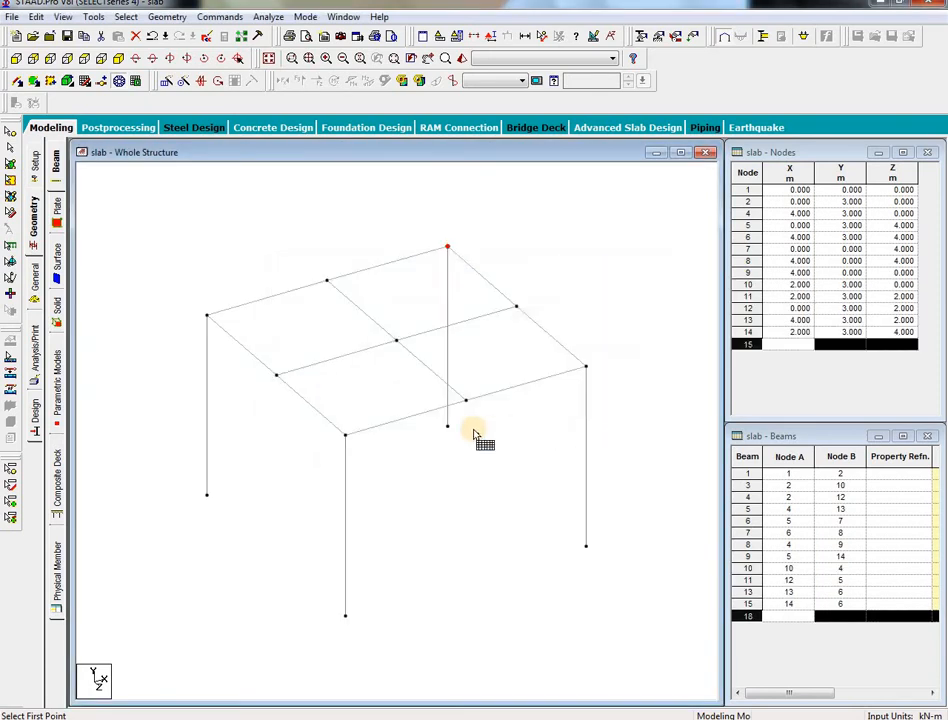
# Step: Define a rectangular concrete section with YD 0.4 m and ZD 0.4 m
pyautogui.click(34, 280)
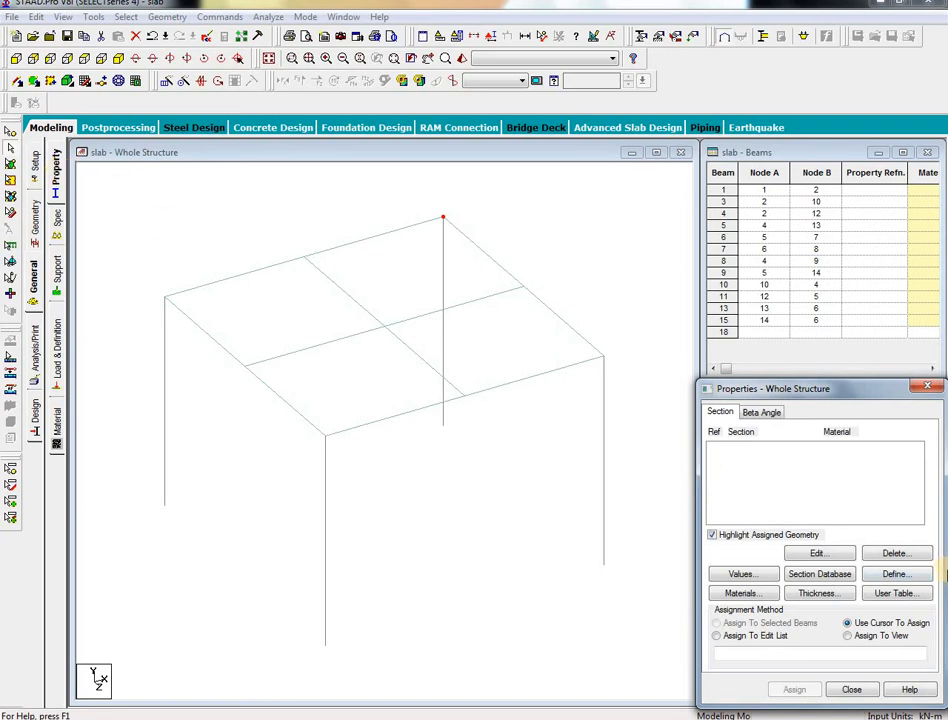
pyautogui.click(912, 572)
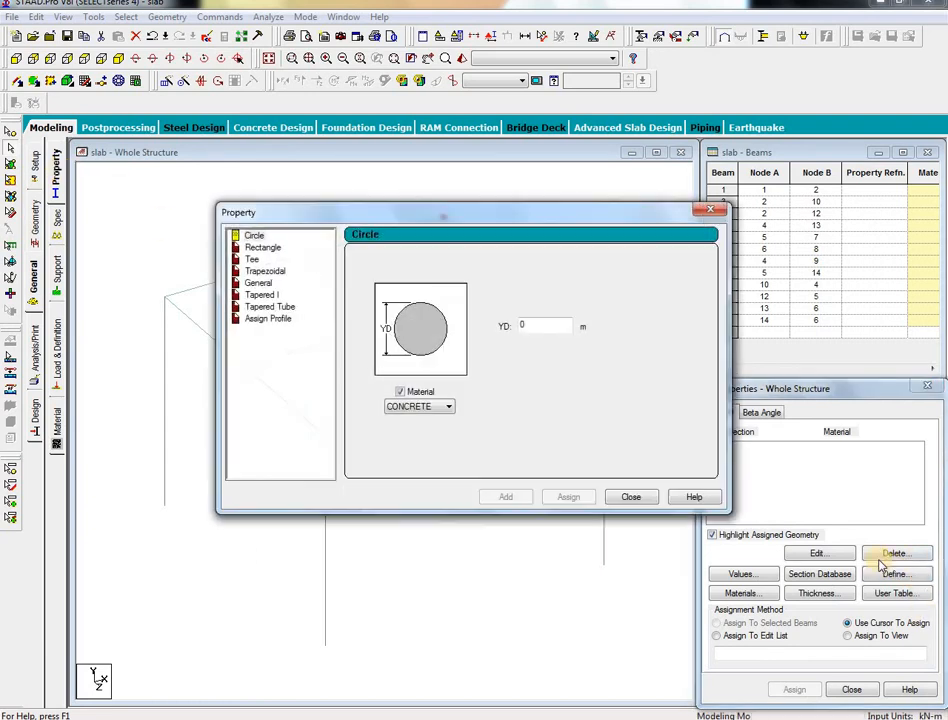
pyautogui.click(262, 247)
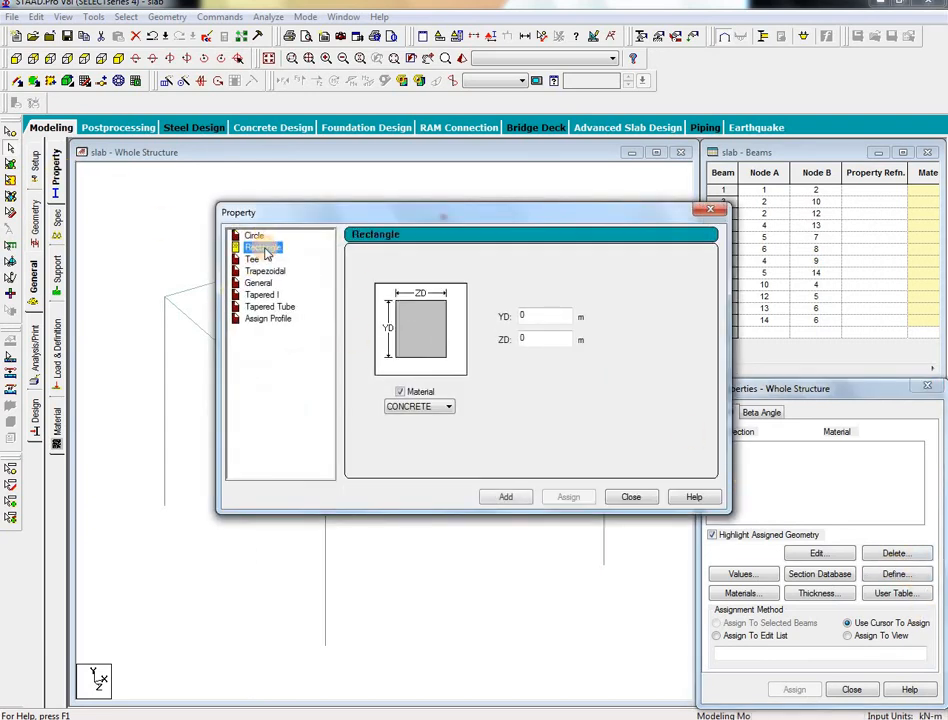
pyautogui.click(548, 315)
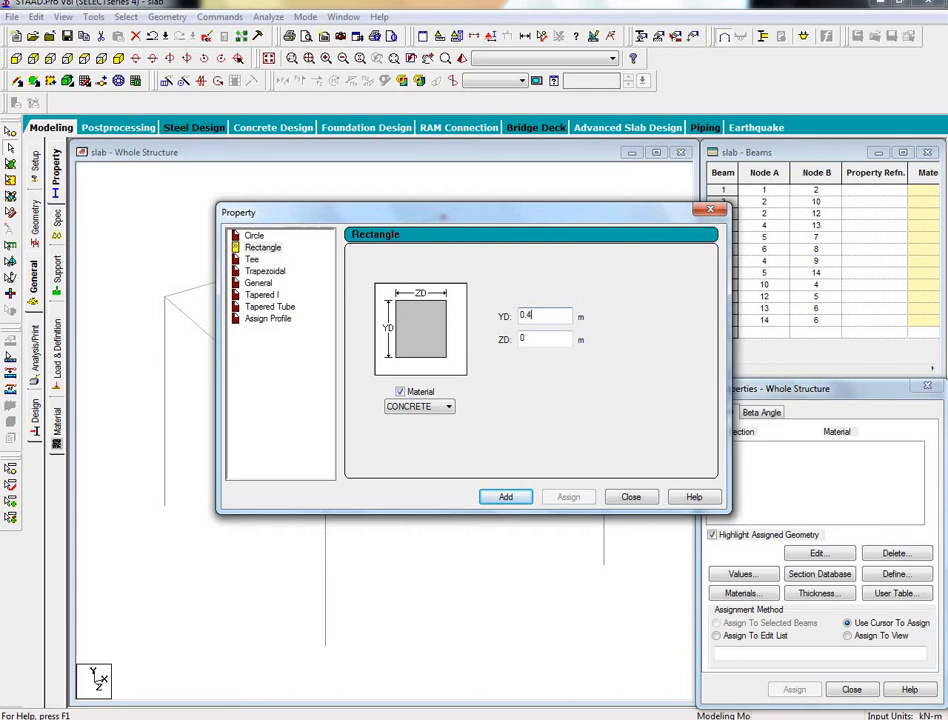
pyautogui.click(568, 333)
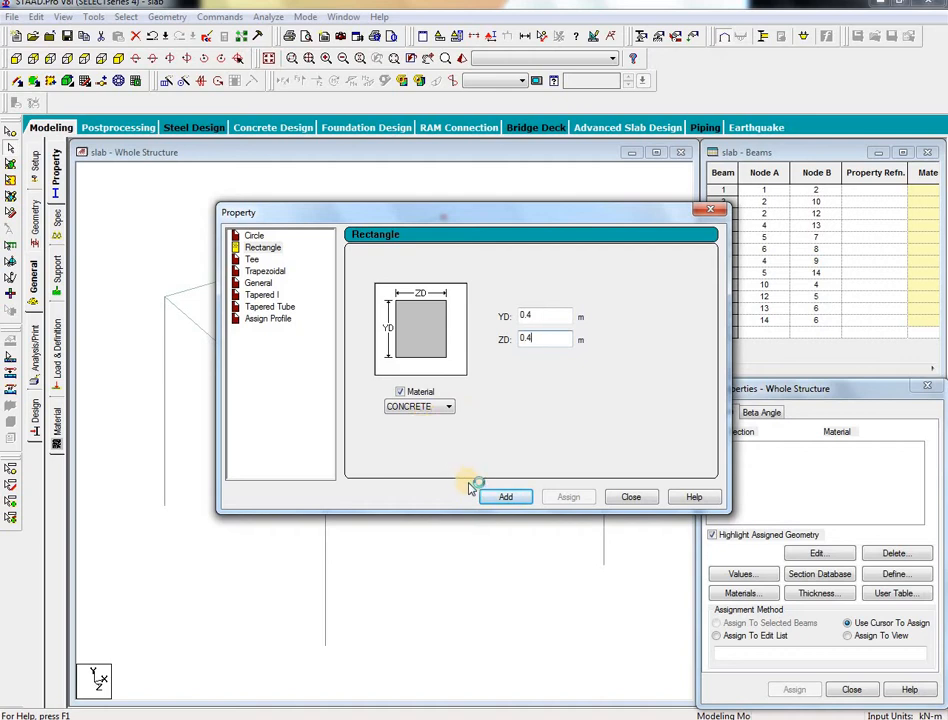
pyautogui.click(508, 497)
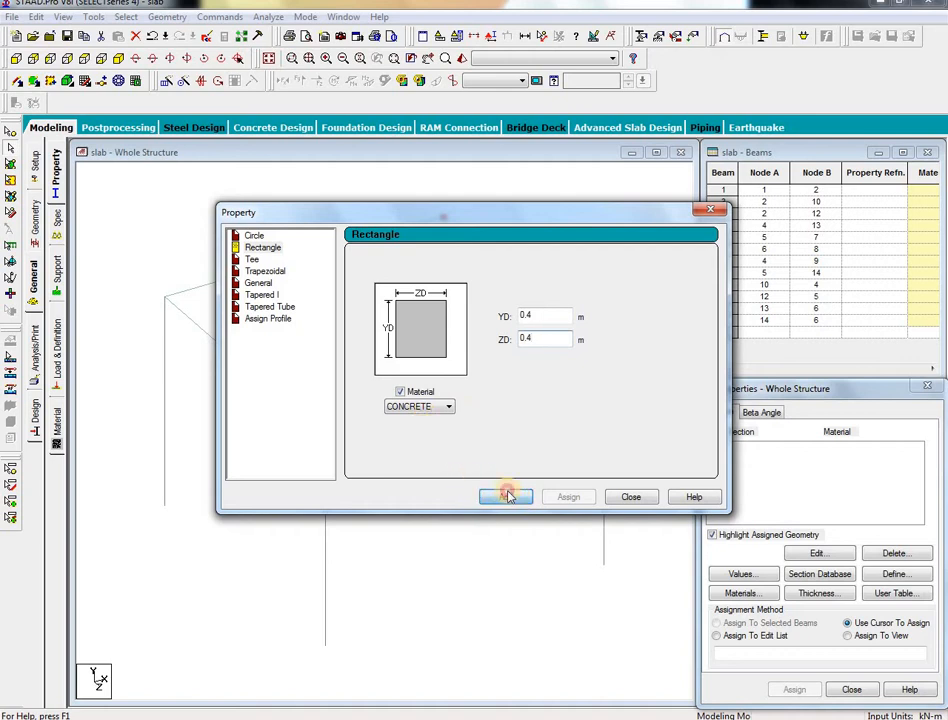
# Step: Add a second rectangular concrete section with YD 0.5 m and ZD 0.5 m and finish defining sections
pyautogui.click(547, 316)
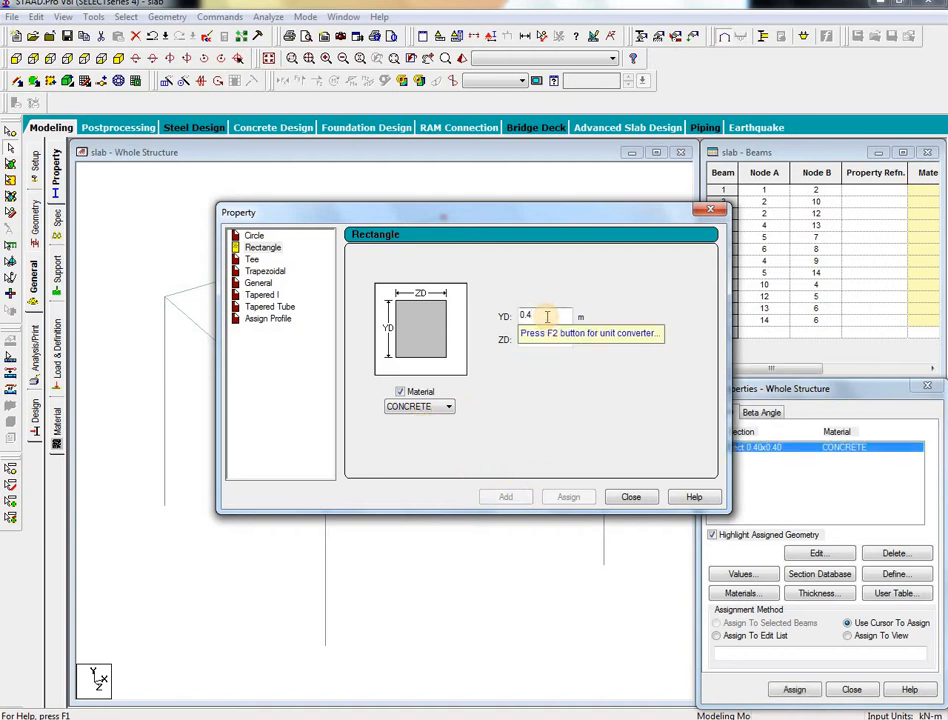
pyautogui.press('BackSpace')
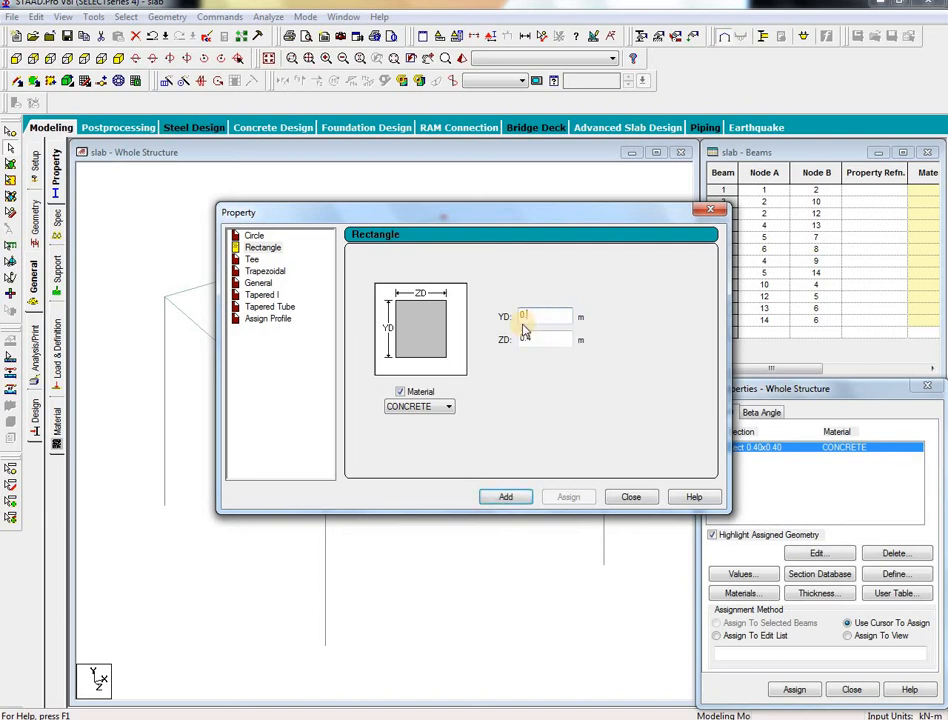
pyautogui.write('5')
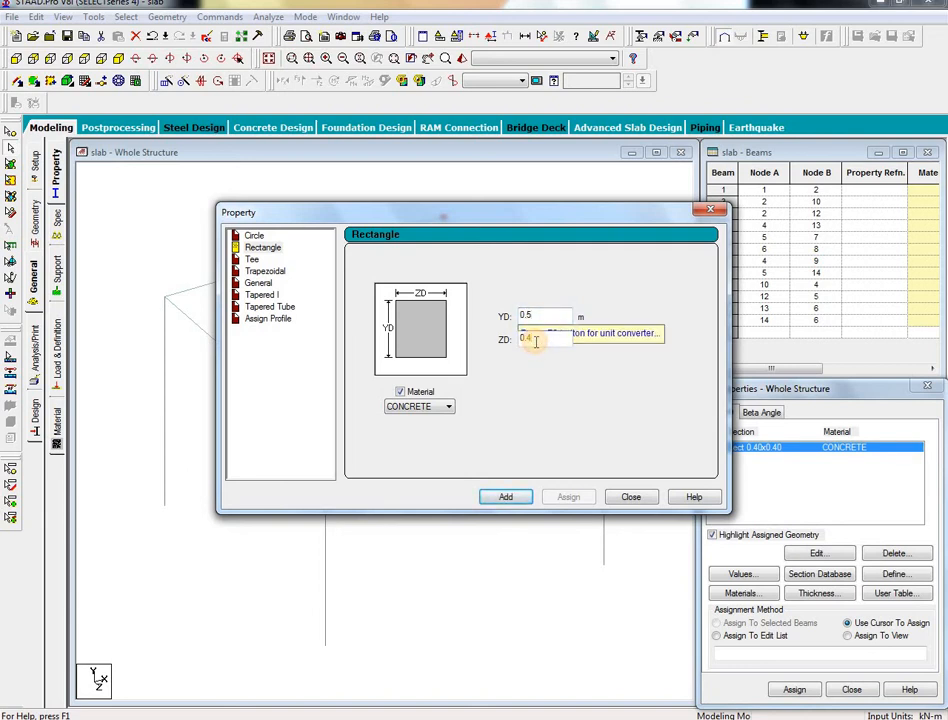
pyautogui.click(536, 341)
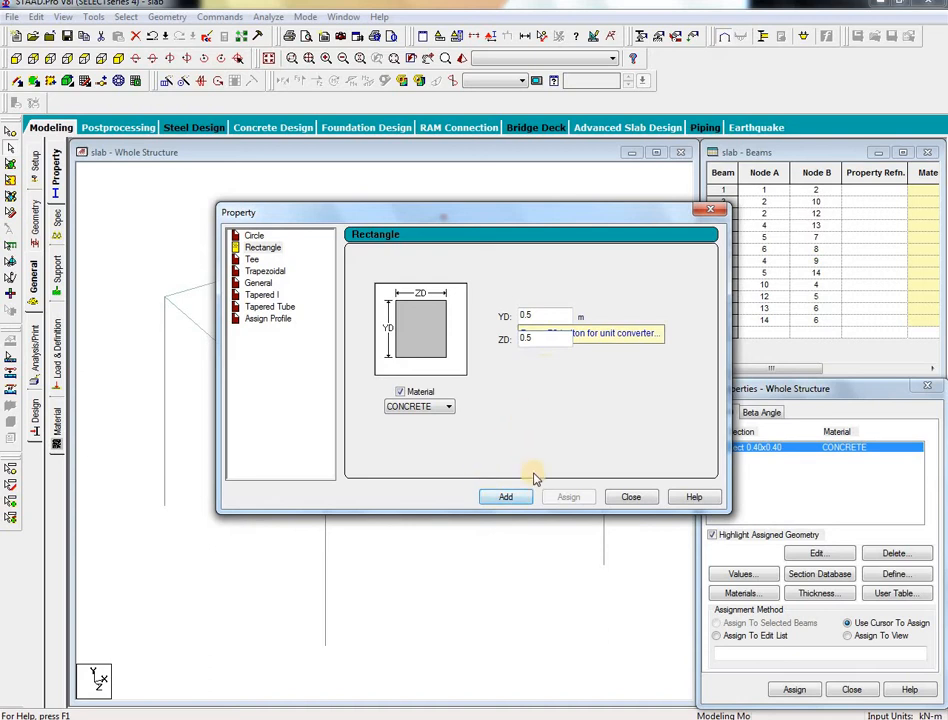
pyautogui.click(496, 497)
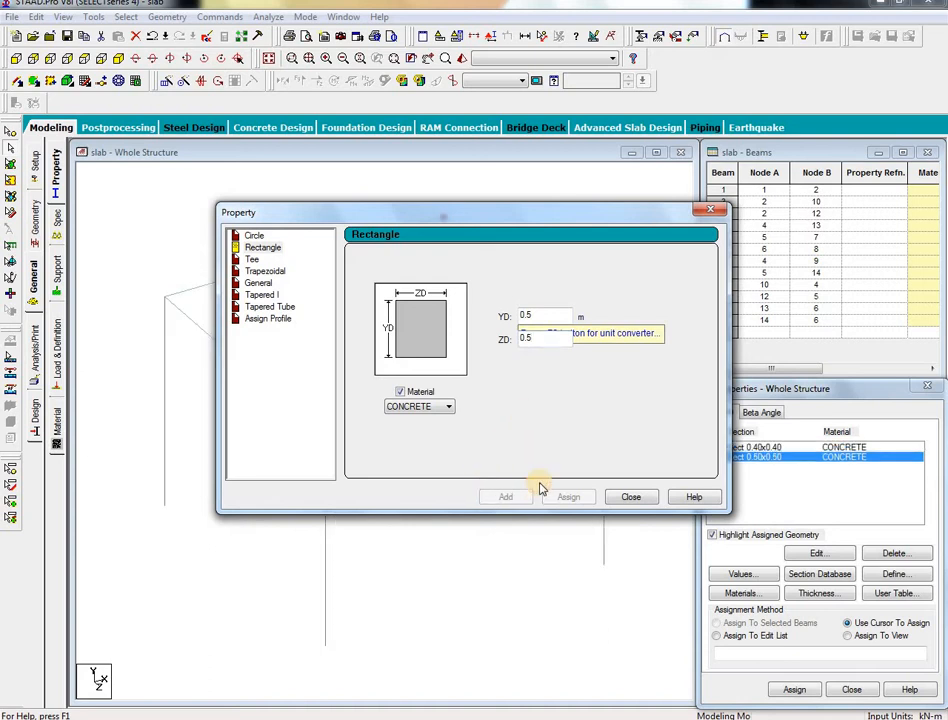
pyautogui.click(632, 498)
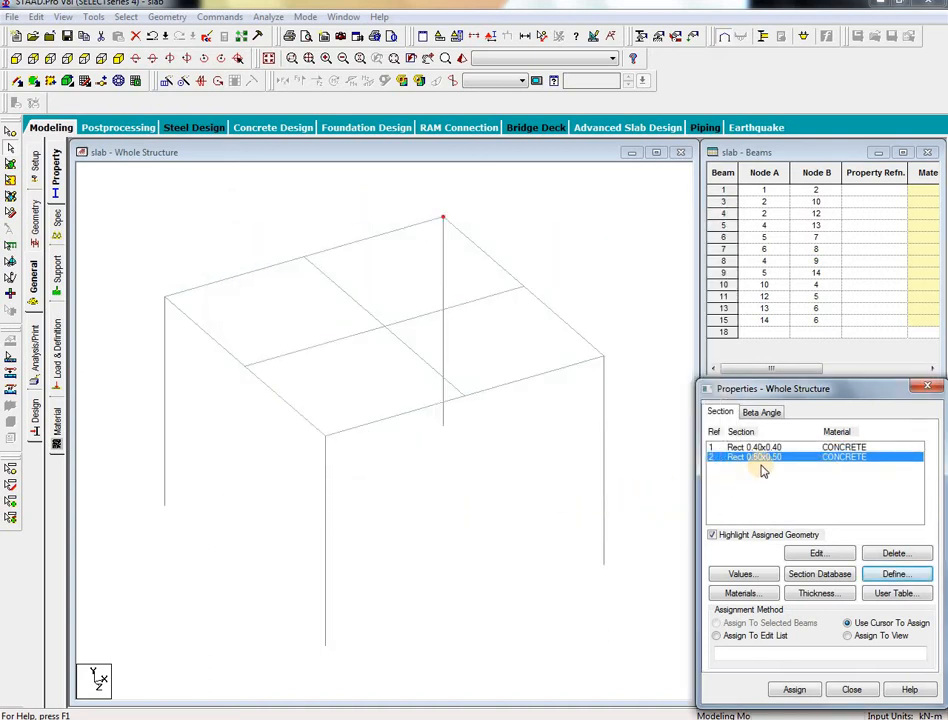
# Step: Define a concrete plate element thickness of 0.12 m at all four nodes
pyautogui.click(816, 593)
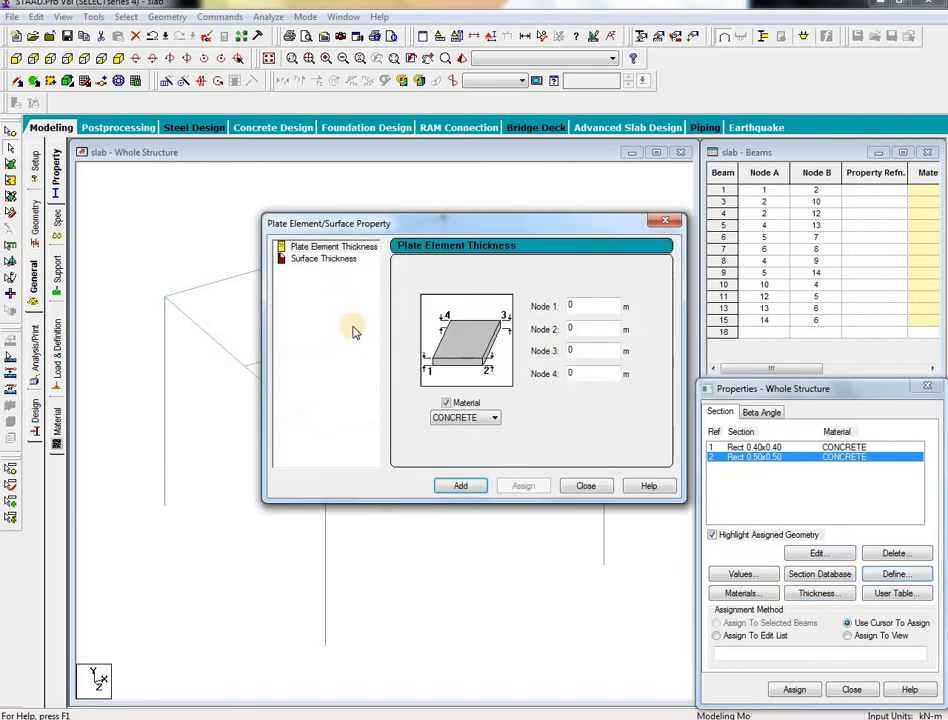
pyautogui.click(599, 302)
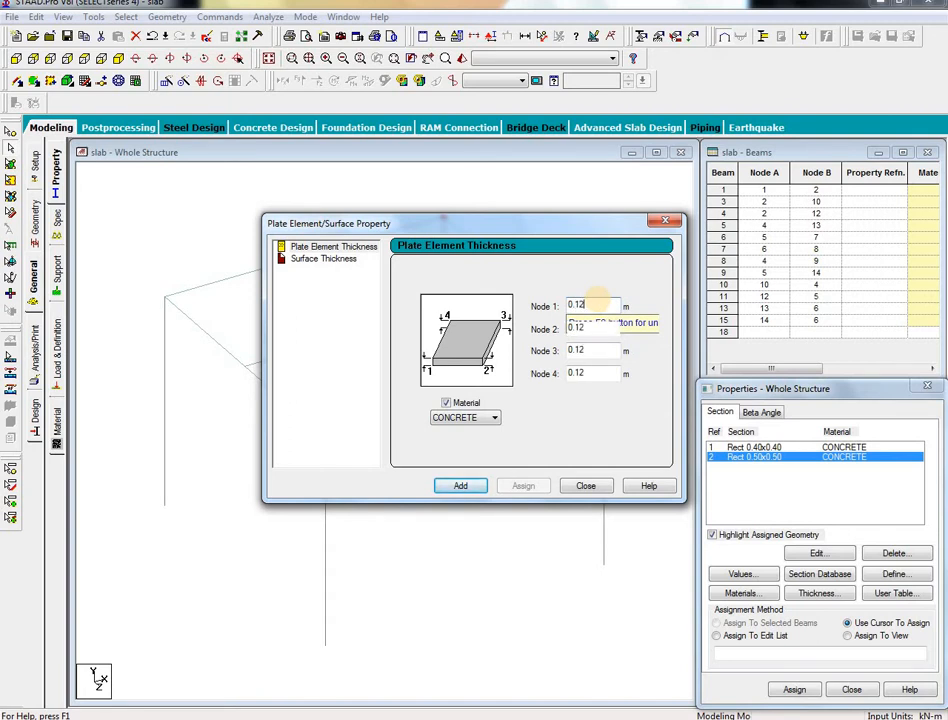
pyautogui.click(449, 489)
pyautogui.click(588, 487)
# Step: Assign the Rect 0.40x0.40 section to all beams parallel to X and Z
pyautogui.click(739, 447)
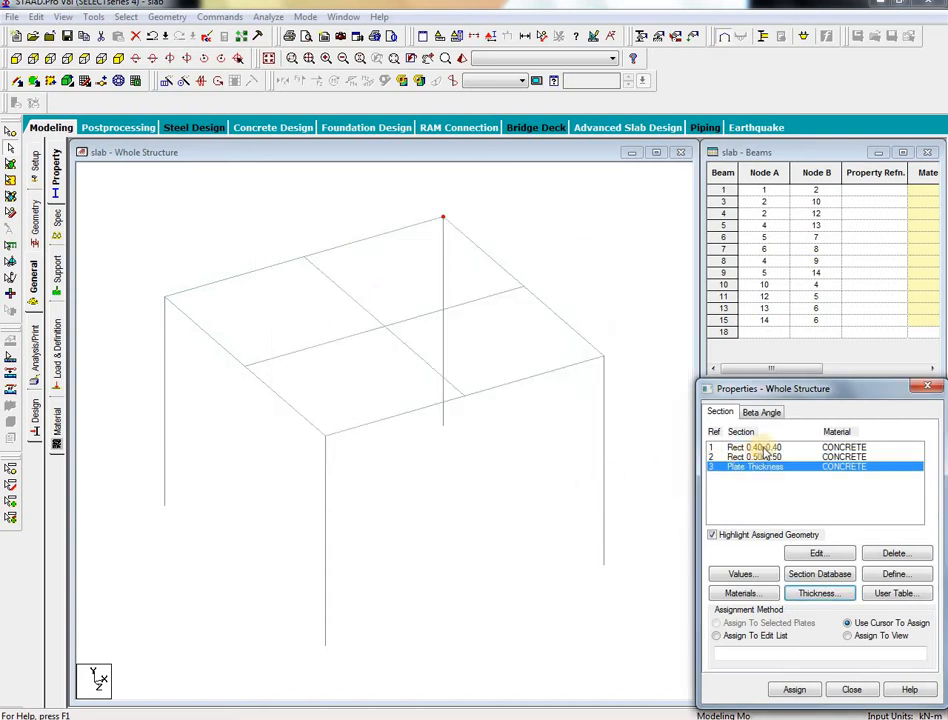
pyautogui.click(126, 17)
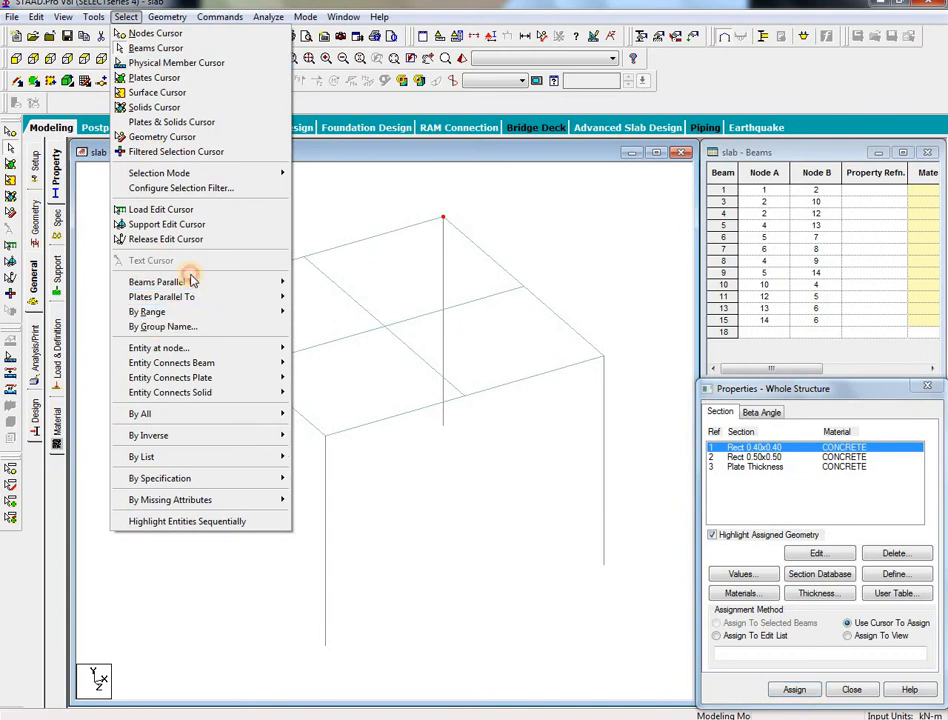
pyautogui.moveTo(248, 280)
pyautogui.click(310, 282)
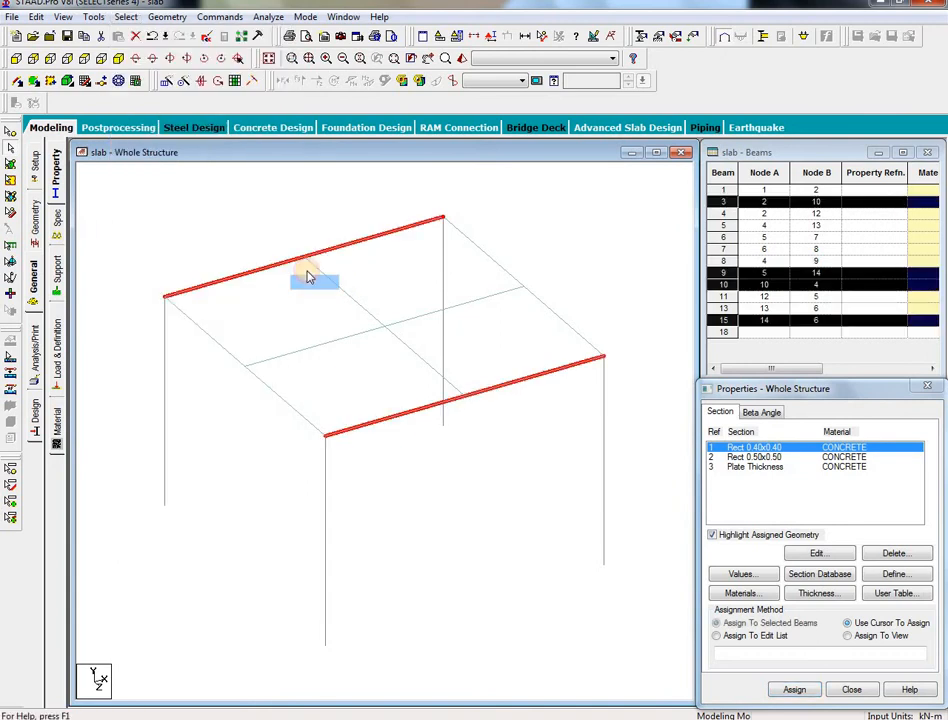
pyautogui.click(126, 17)
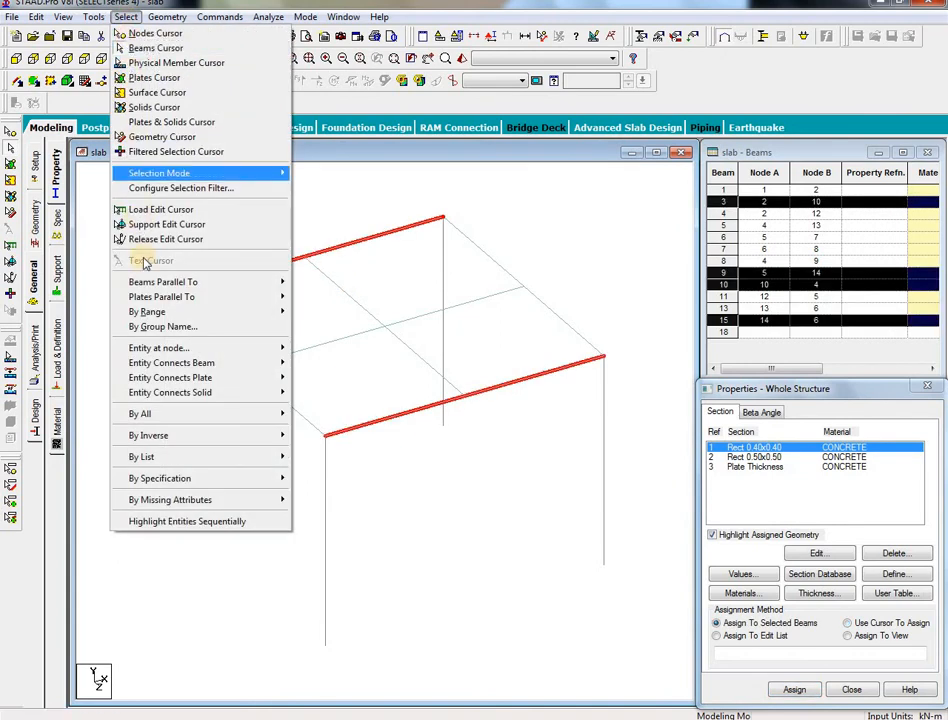
pyautogui.moveTo(278, 287)
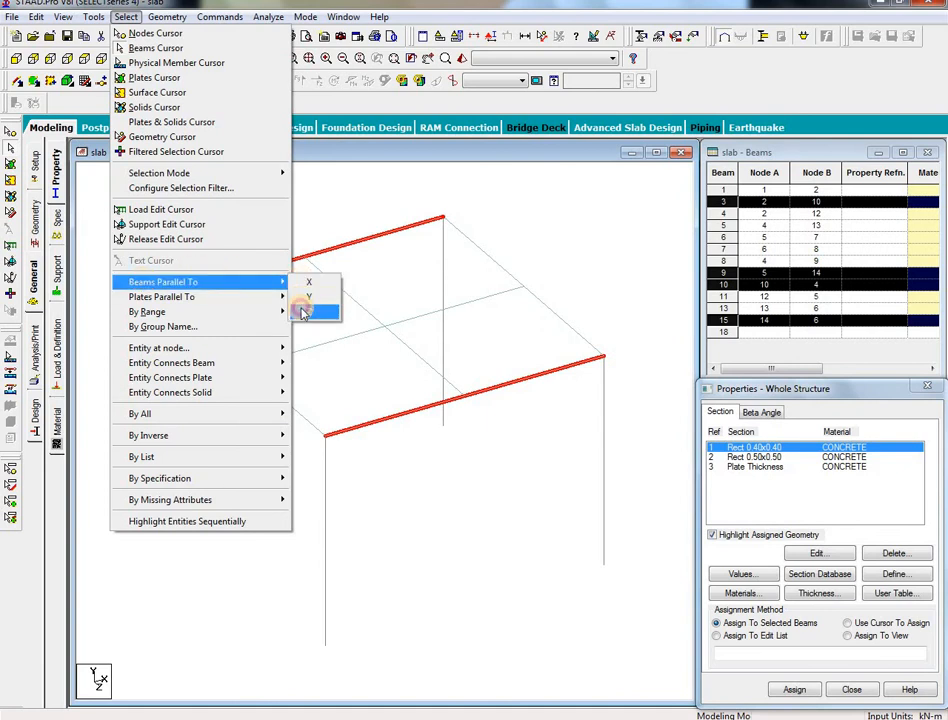
pyautogui.click(305, 312)
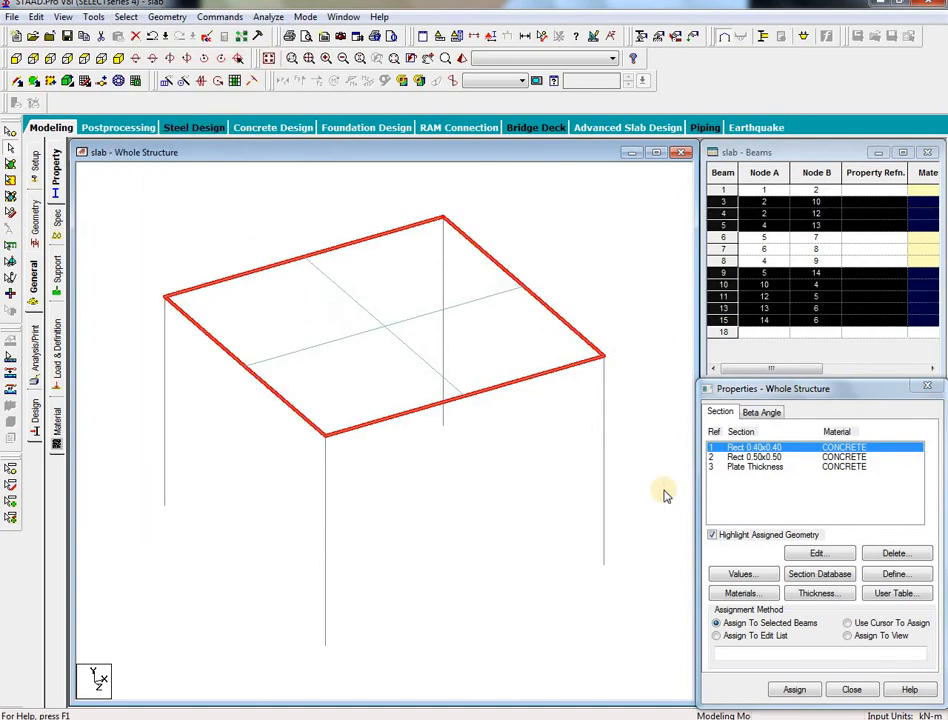
pyautogui.click(795, 691)
pyautogui.click(845, 583)
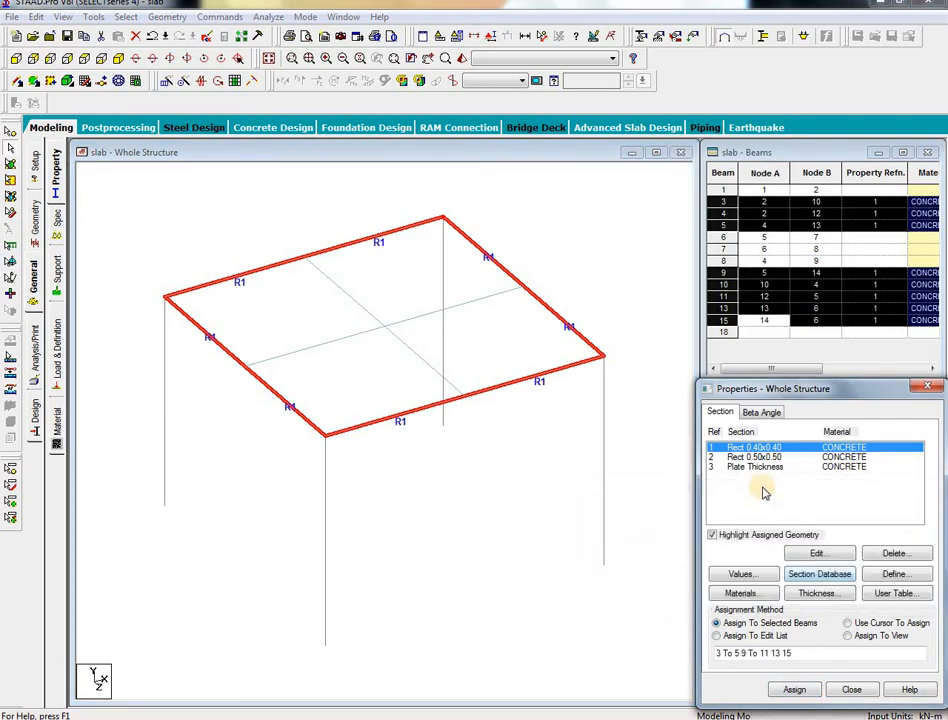
# Step: Assign the Rect 0.50x0.50 section to all columns, selecting the beams parallel to Y
pyautogui.click(762, 457)
pyautogui.click(126, 17)
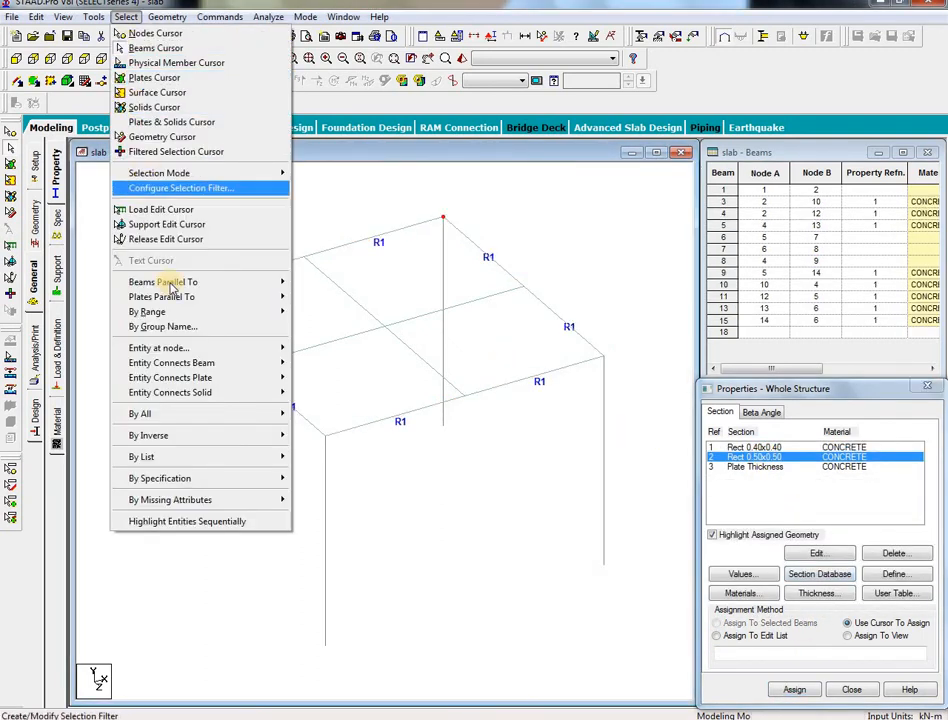
pyautogui.click(240, 287)
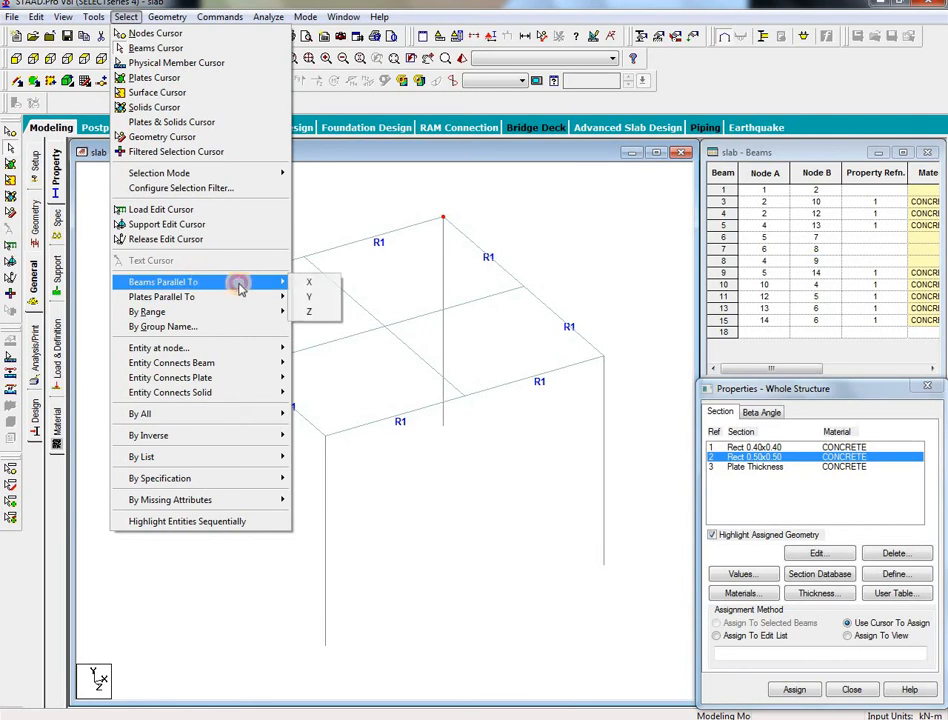
pyautogui.click(310, 299)
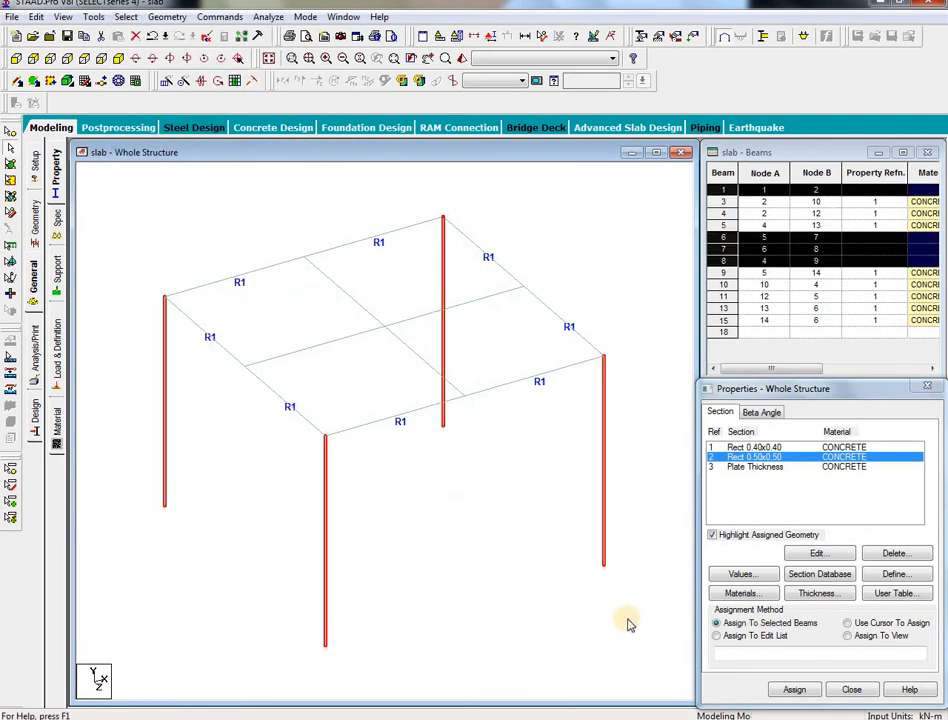
pyautogui.click(783, 690)
pyautogui.click(823, 588)
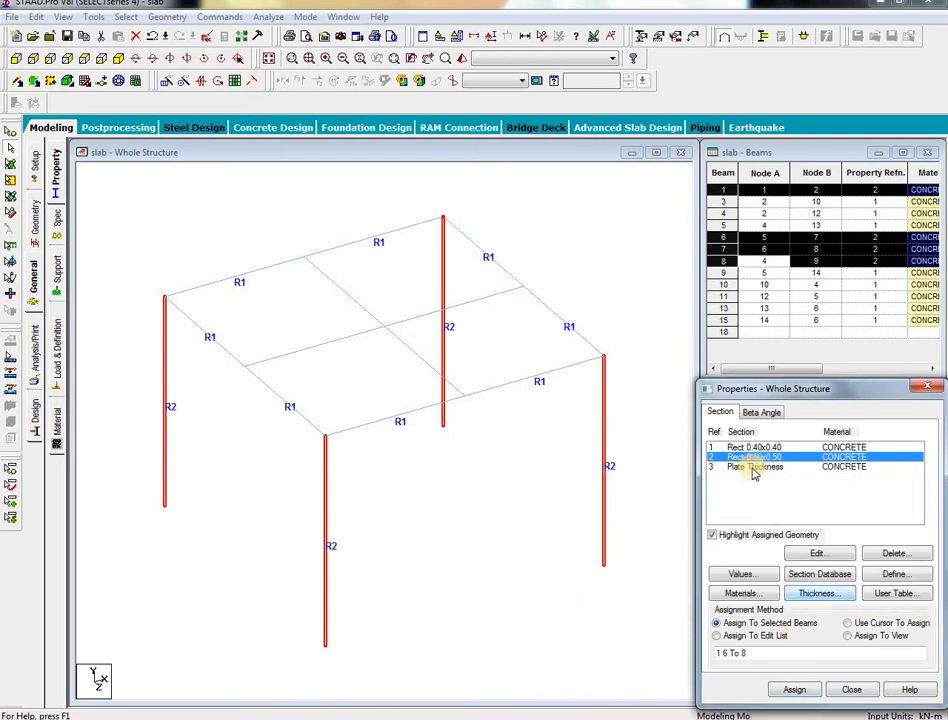
# Step: Assign the plate thickness property to all four plates of the meshed slab
pyautogui.click(755, 466)
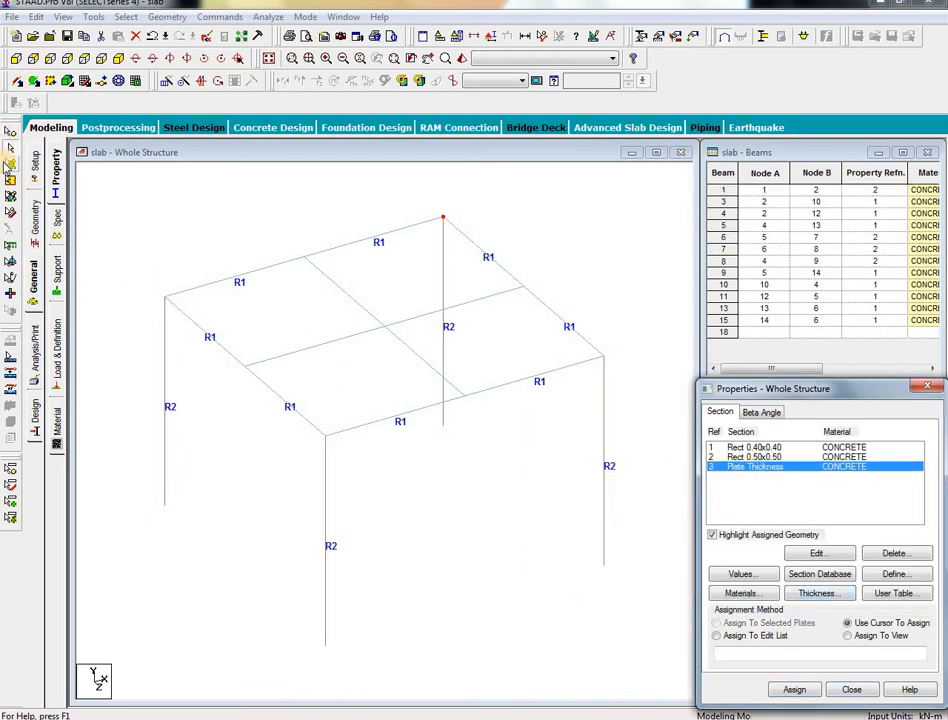
pyautogui.click(10, 164)
pyautogui.moveTo(112, 202); pyautogui.dragTo(315, 349)
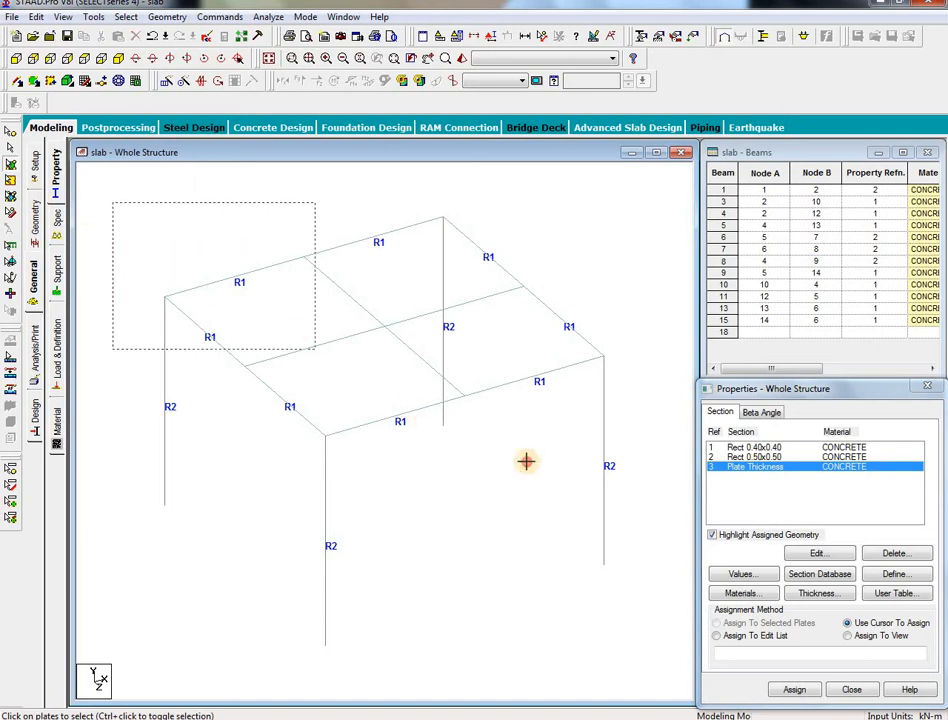
pyautogui.moveTo(526, 461); pyautogui.dragTo(620, 488)
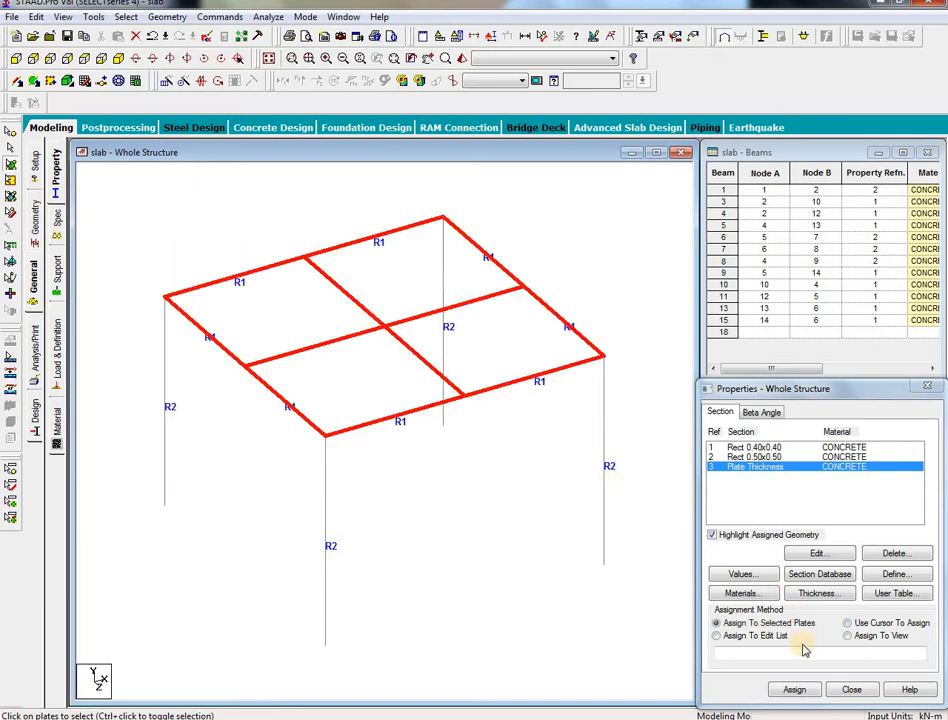
pyautogui.click(804, 694)
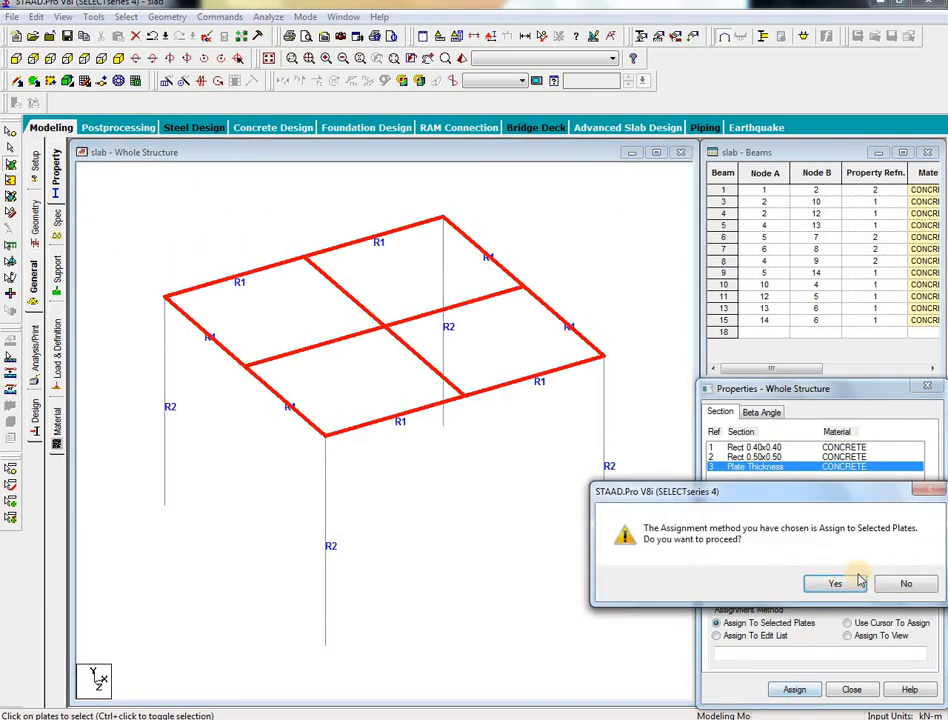
pyautogui.click(836, 584)
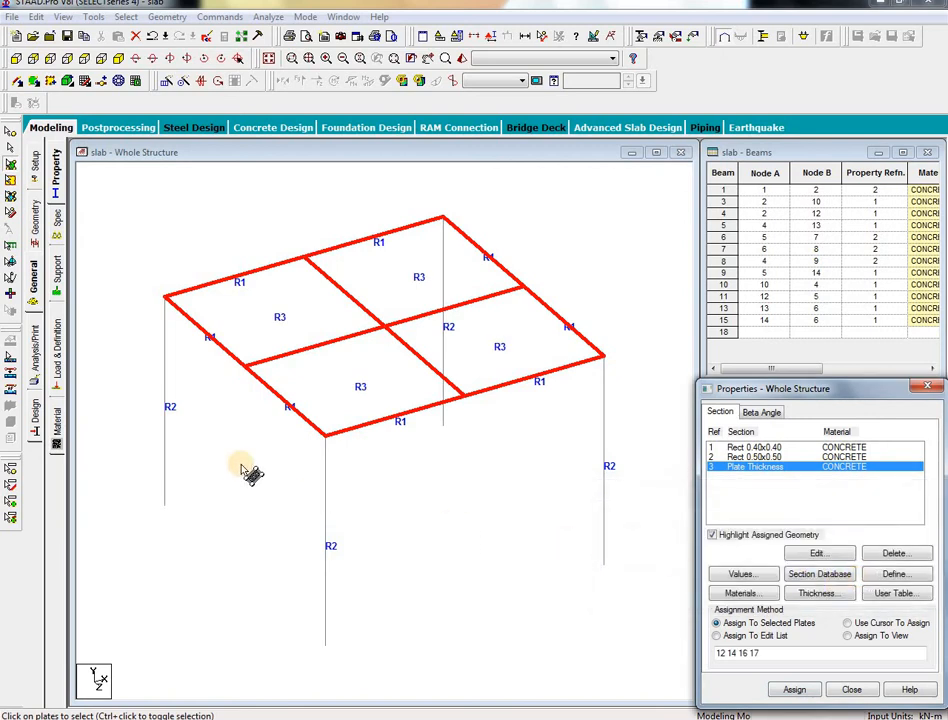
# Step: Create a fixed support definition for the structure
pyautogui.click(57, 292)
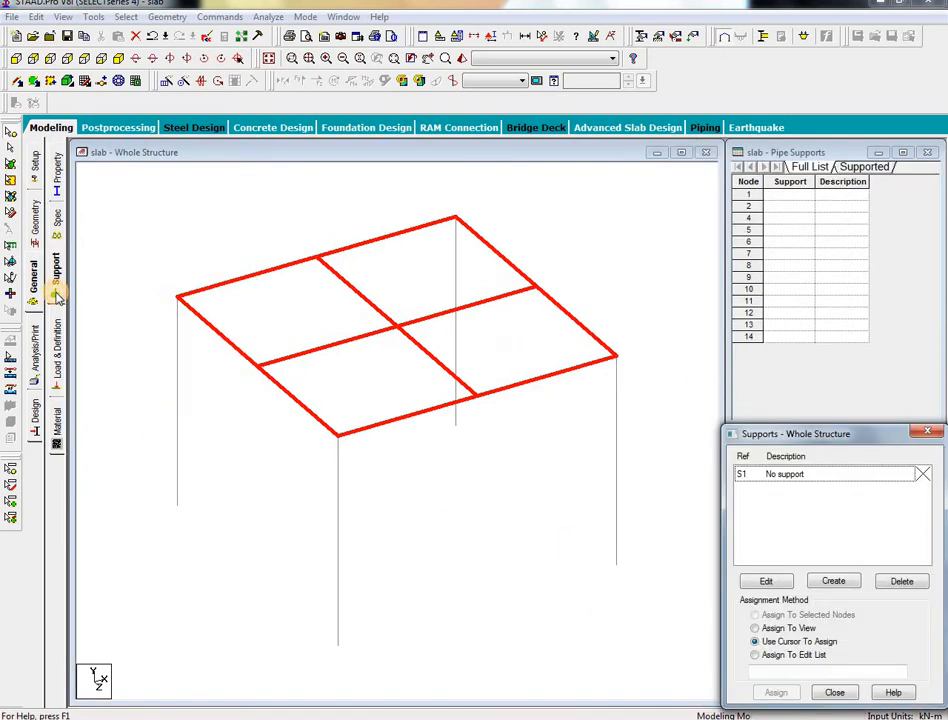
pyautogui.click(836, 582)
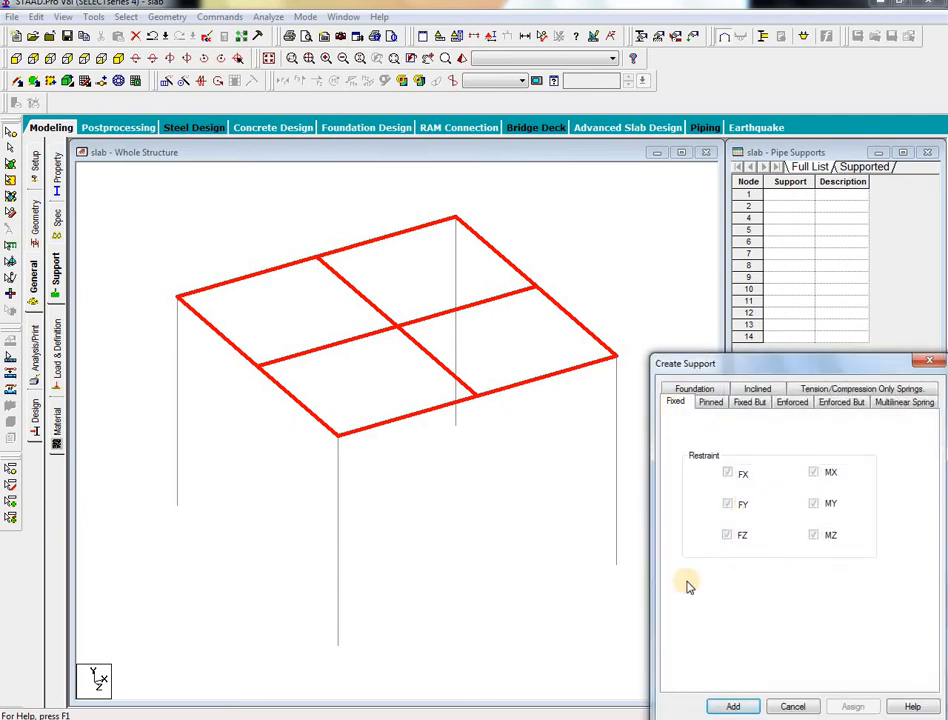
pyautogui.click(724, 707)
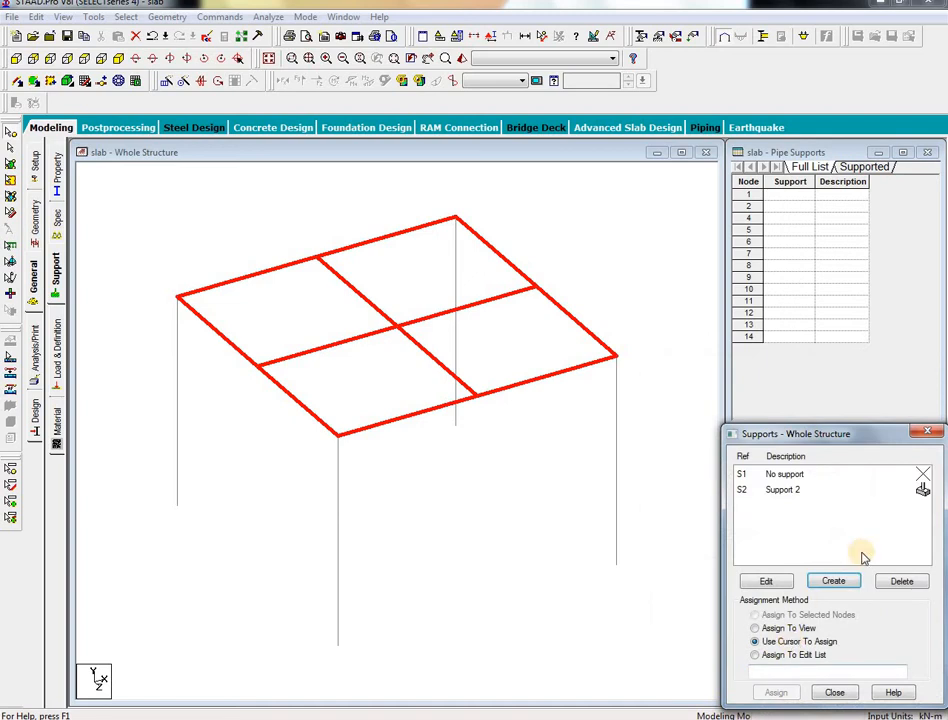
# Step: Assign the fixed support to the base nodes of all four columns and return to the isometric view
pyautogui.click(789, 493)
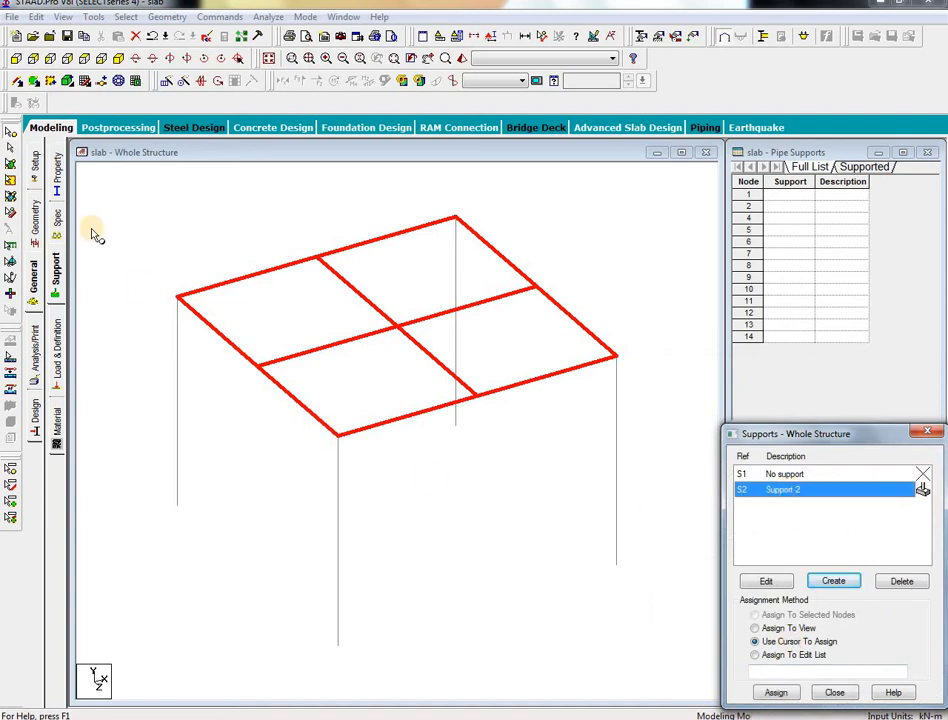
pyautogui.click(16, 58)
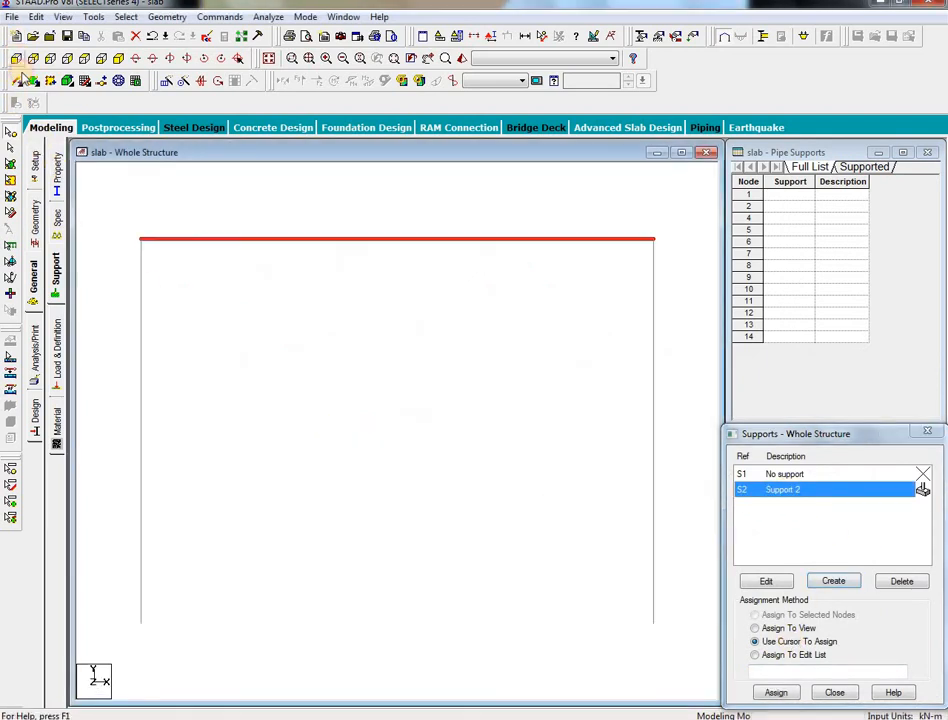
pyautogui.moveTo(687, 668); pyautogui.dragTo(112, 536)
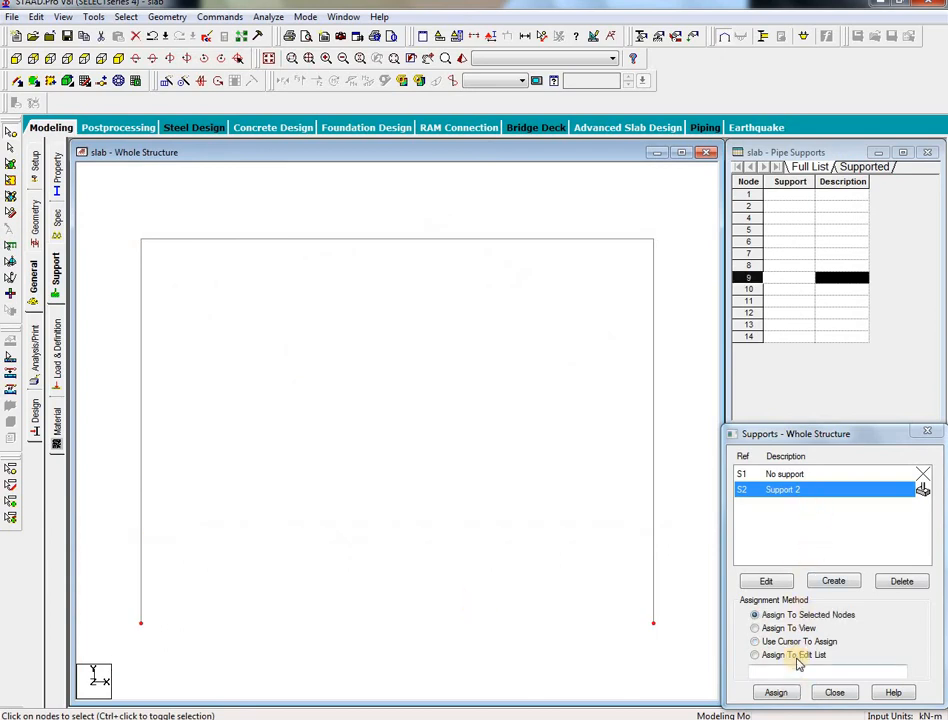
pyautogui.click(780, 692)
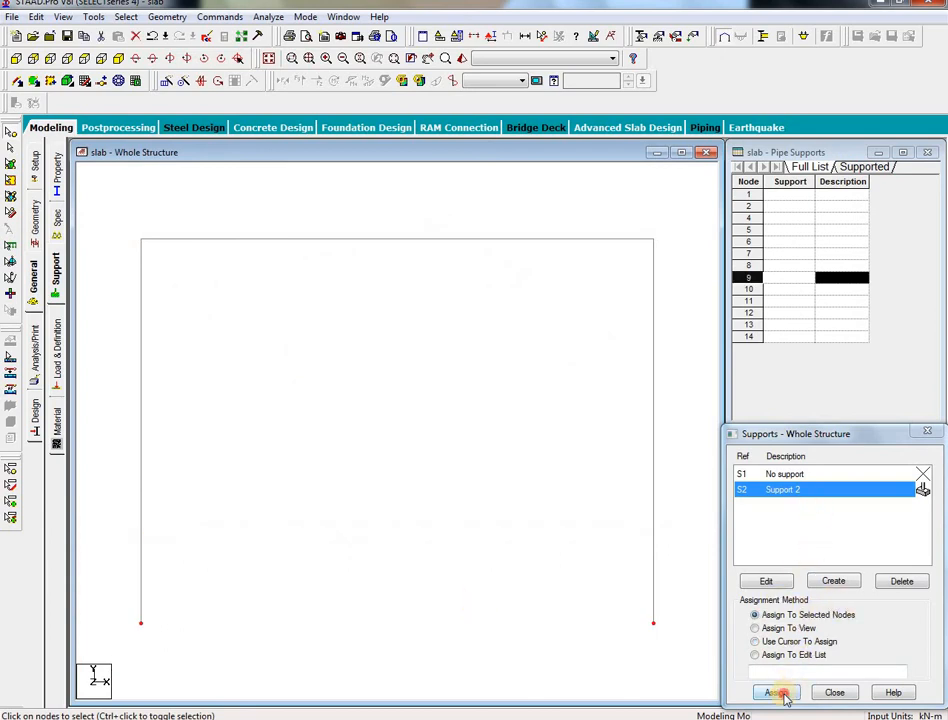
pyautogui.click(782, 606)
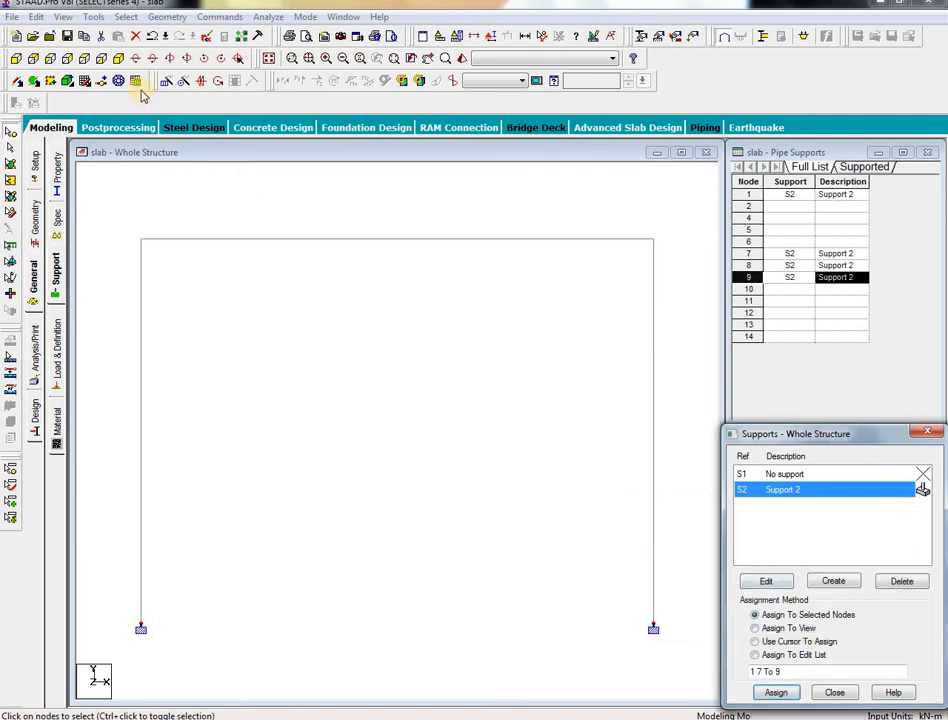
pyautogui.click(118, 60)
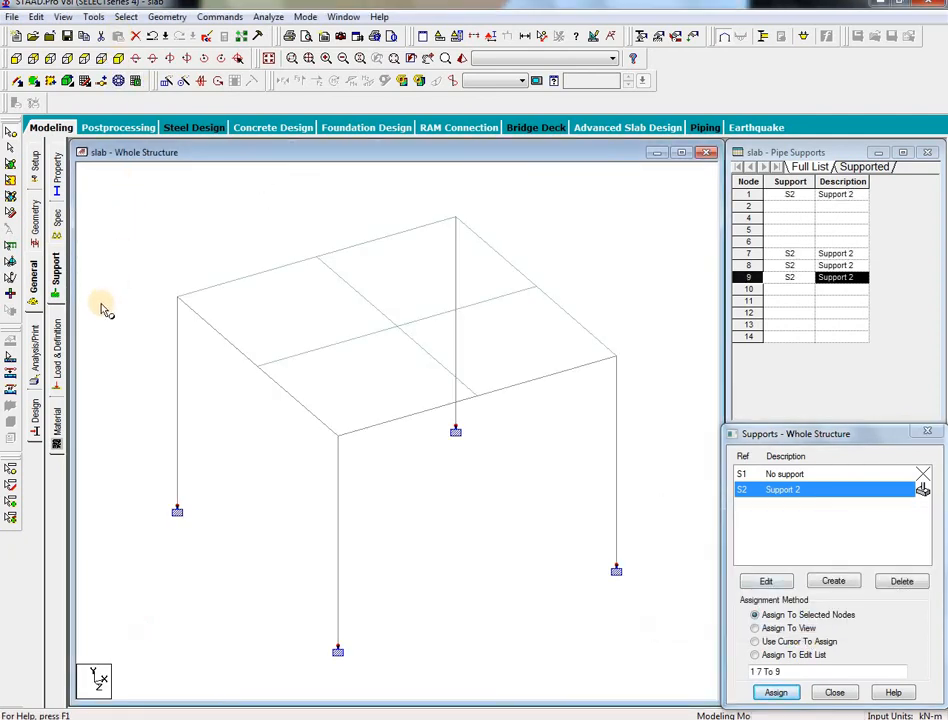
# Step: Add primary load case 1 with loading type Dead and title dl, declining the auto save
pyautogui.click(55, 365)
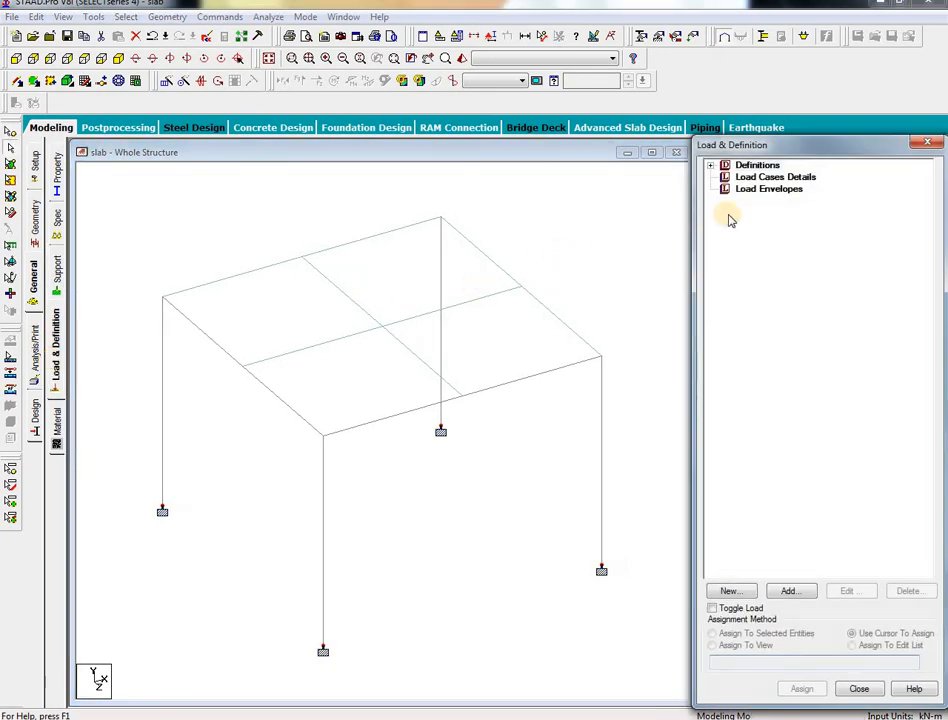
pyautogui.click(776, 190)
pyautogui.click(870, 462)
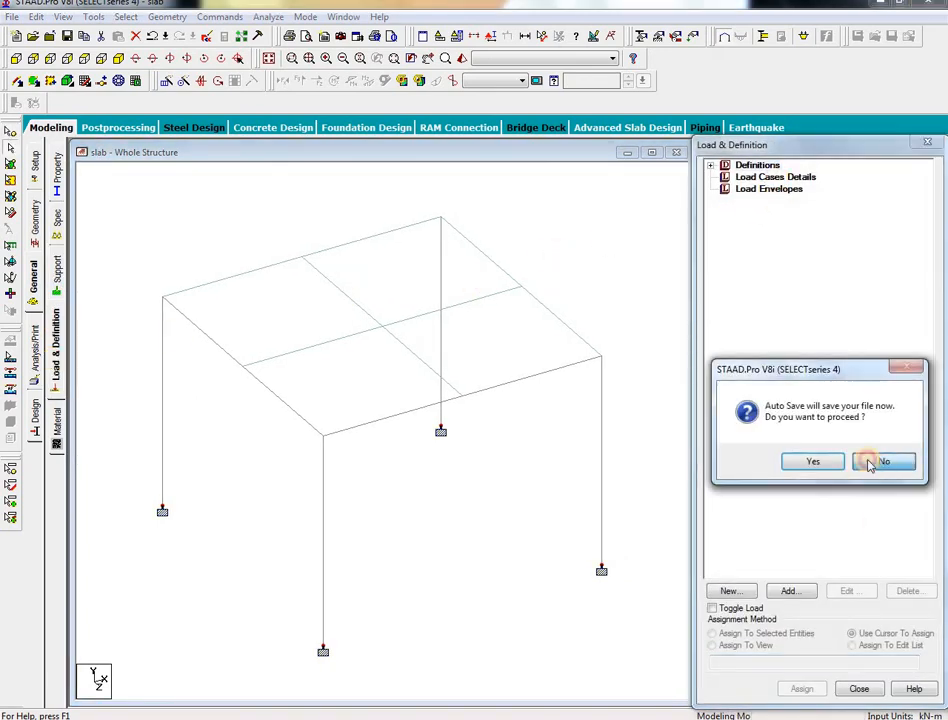
pyautogui.click(745, 177)
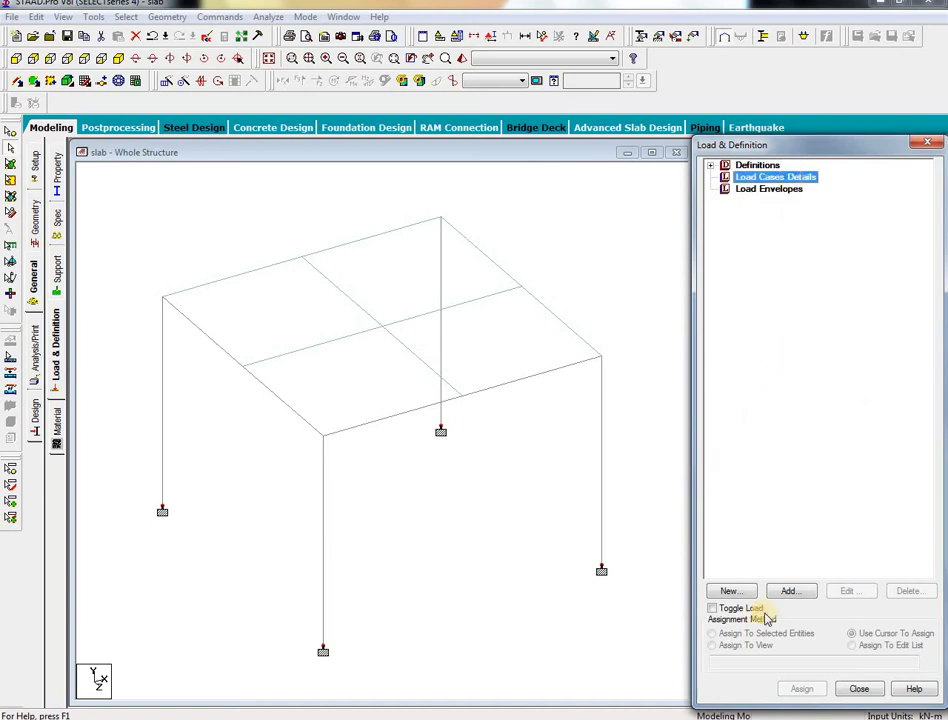
pyautogui.click(806, 592)
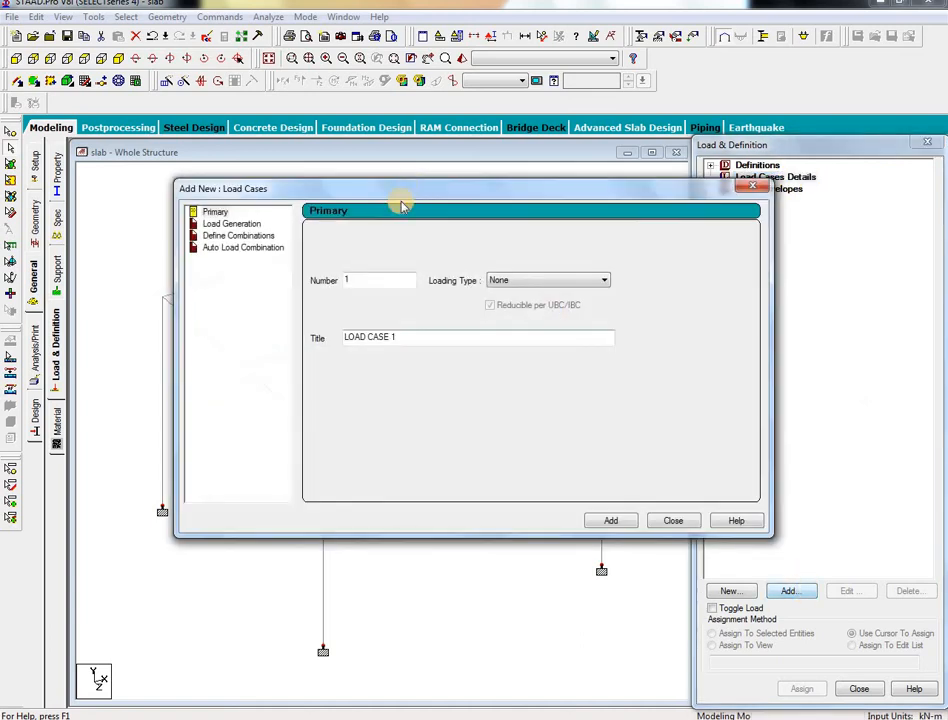
pyautogui.click(576, 282)
pyautogui.click(540, 295)
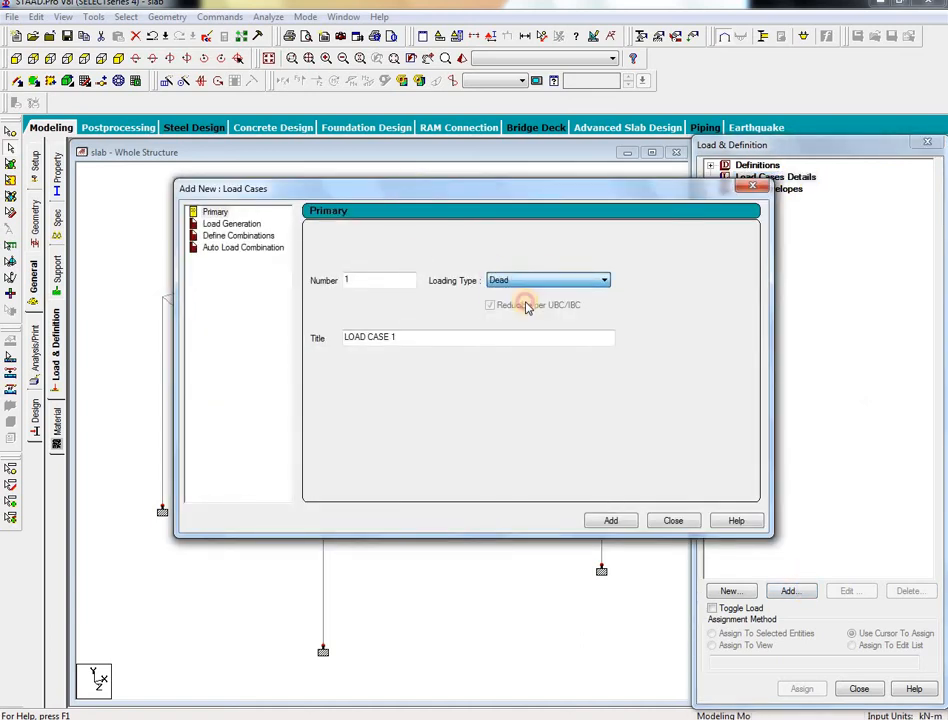
pyautogui.moveTo(437, 337); pyautogui.dragTo(185, 344)
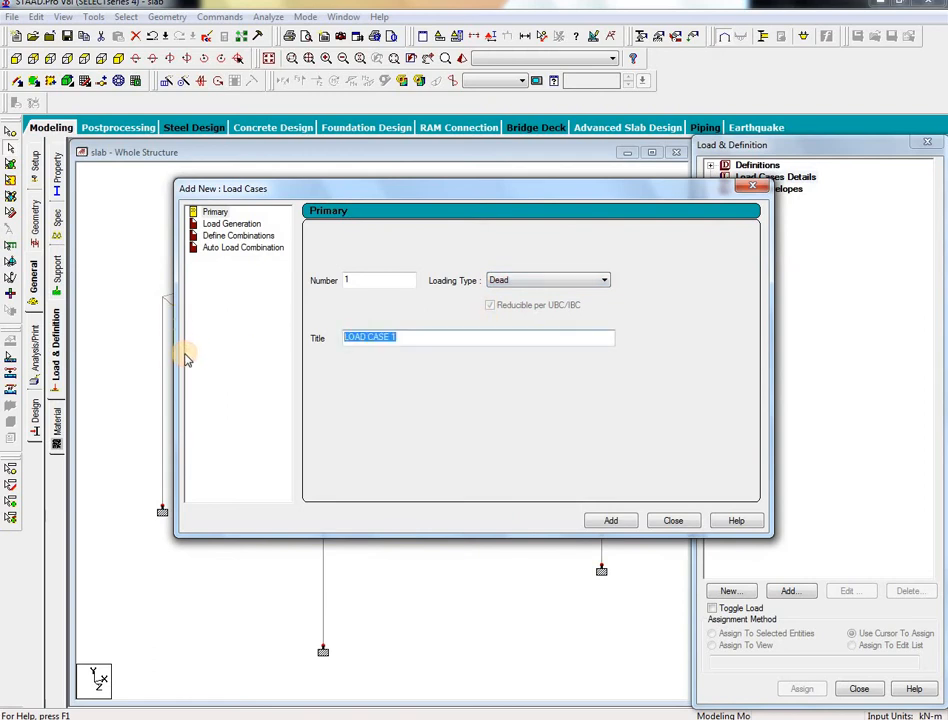
pyautogui.write('dl')
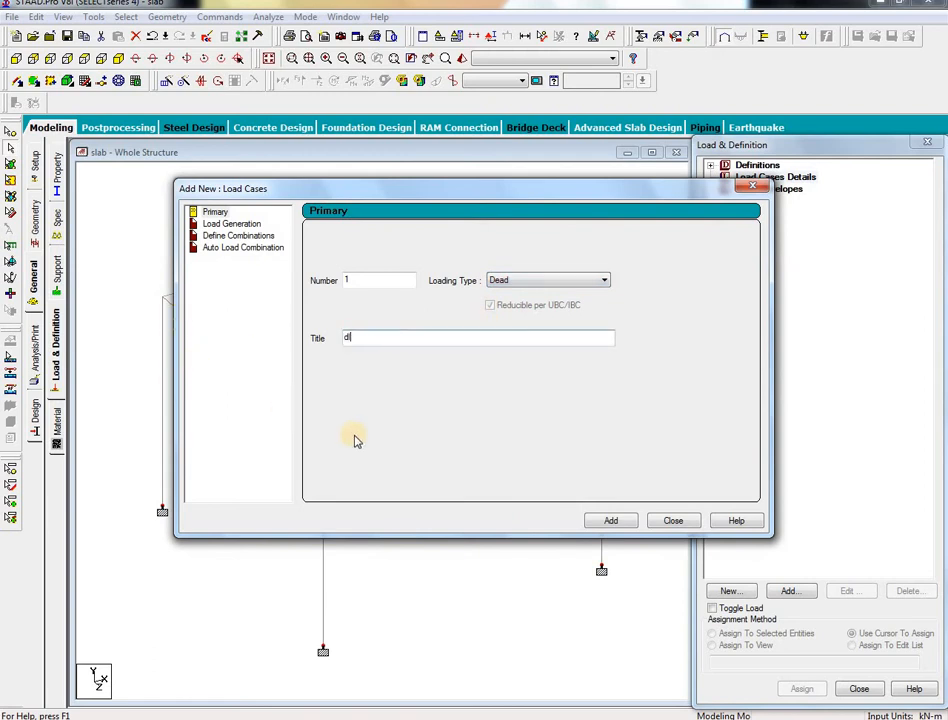
pyautogui.click(612, 521)
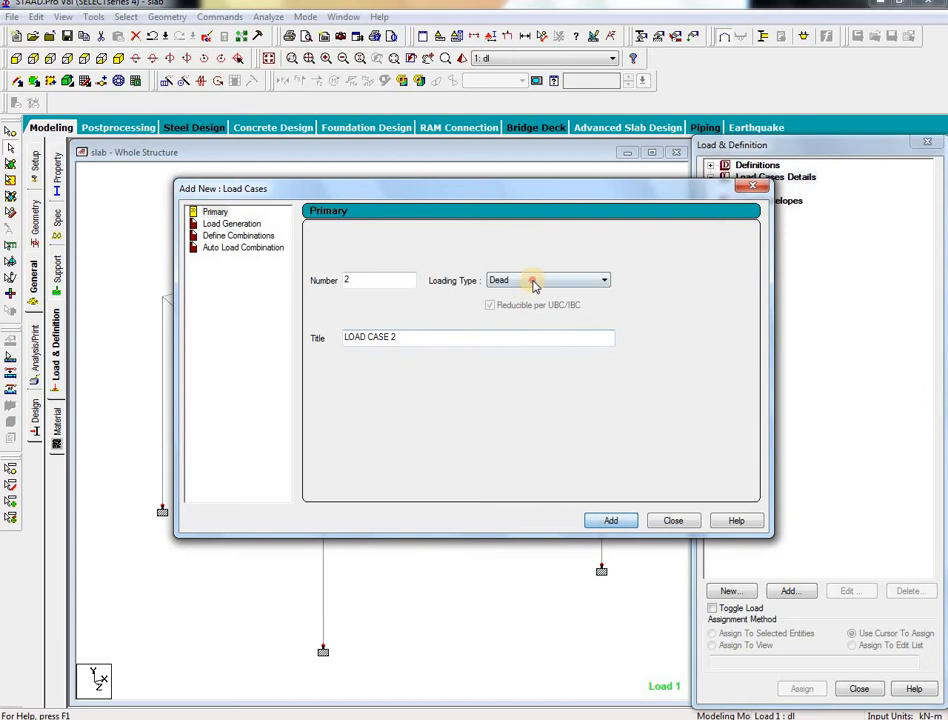
# Step: Add primary load case 2 with loading type Live and title ll, and finish defining load cases
pyautogui.click(533, 285)
pyautogui.click(512, 302)
pyautogui.moveTo(440, 337); pyautogui.dragTo(65, 315)
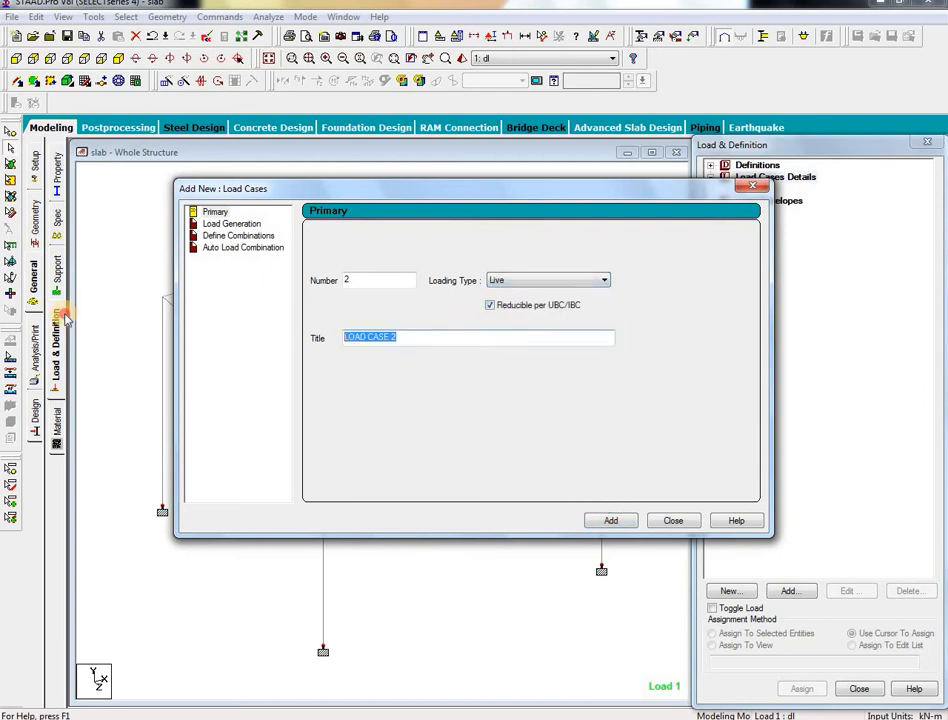
pyautogui.write('ll')
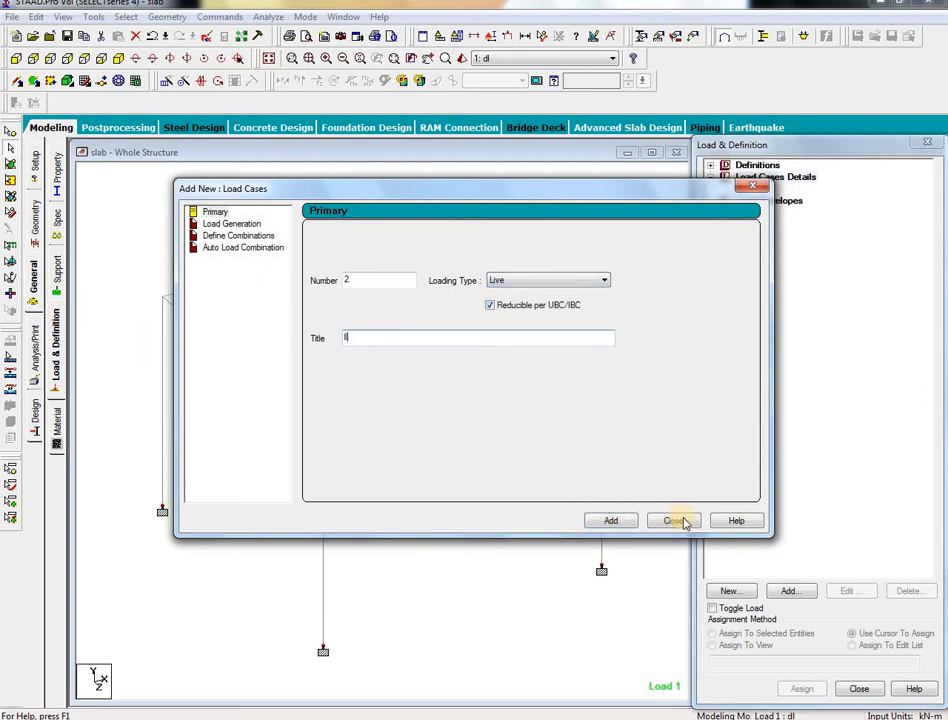
pyautogui.click(612, 521)
pyautogui.click(668, 522)
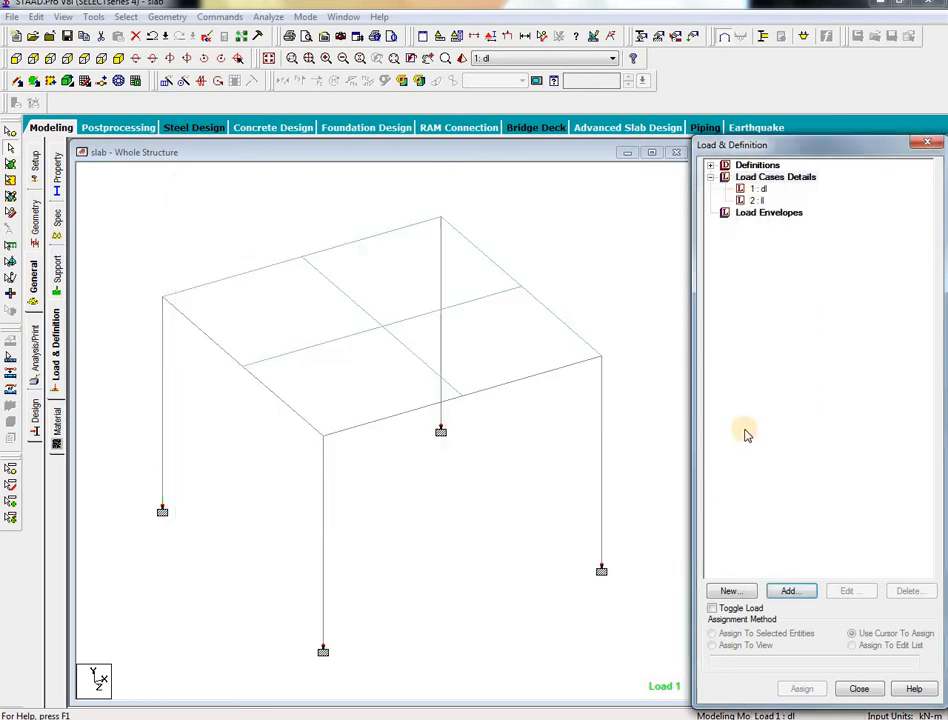
# Step: Add a selfweight load in the Y direction with factor -1 to the dl load case
pyautogui.click(762, 190)
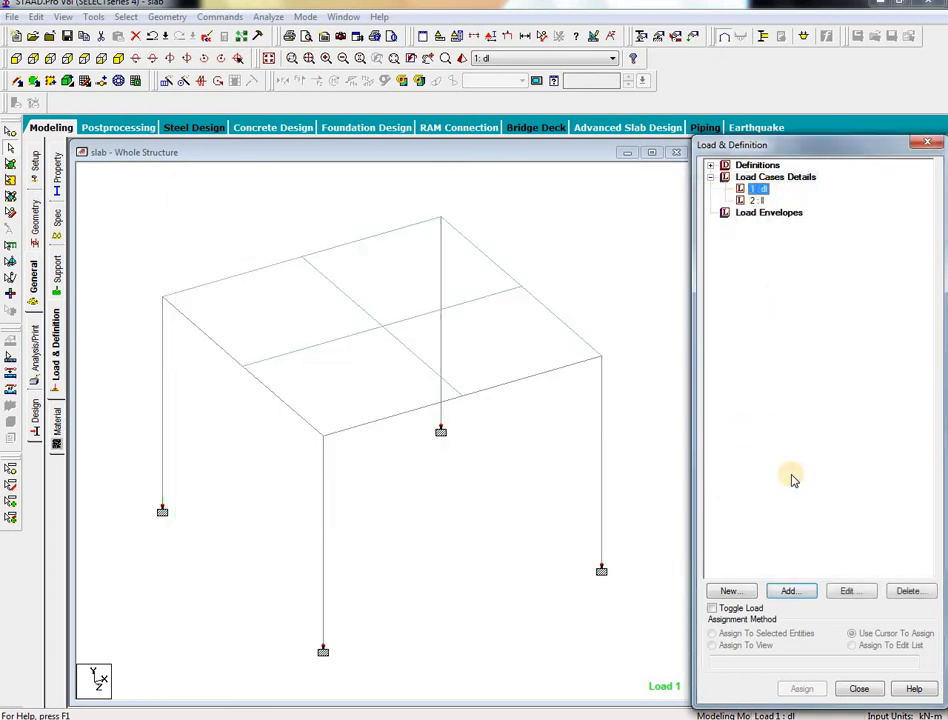
pyautogui.click(789, 592)
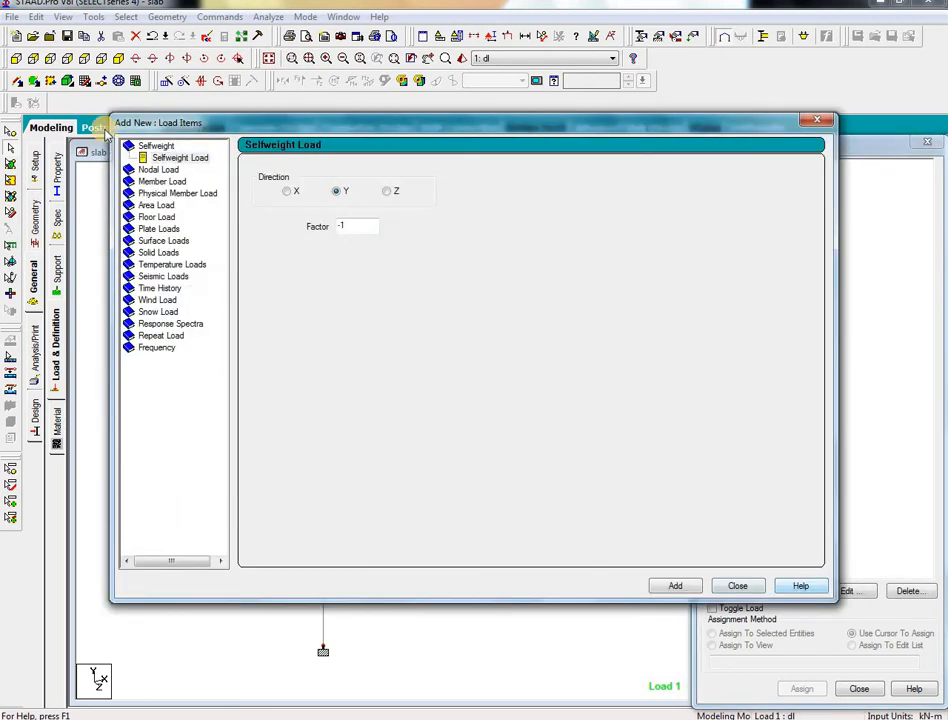
pyautogui.click(187, 158)
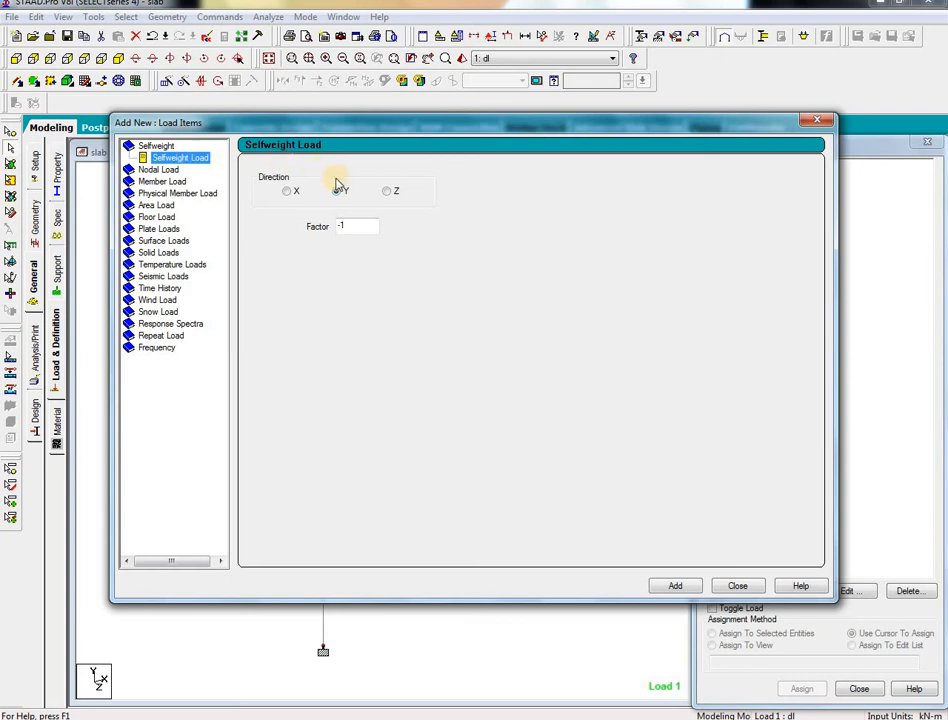
pyautogui.click(357, 228)
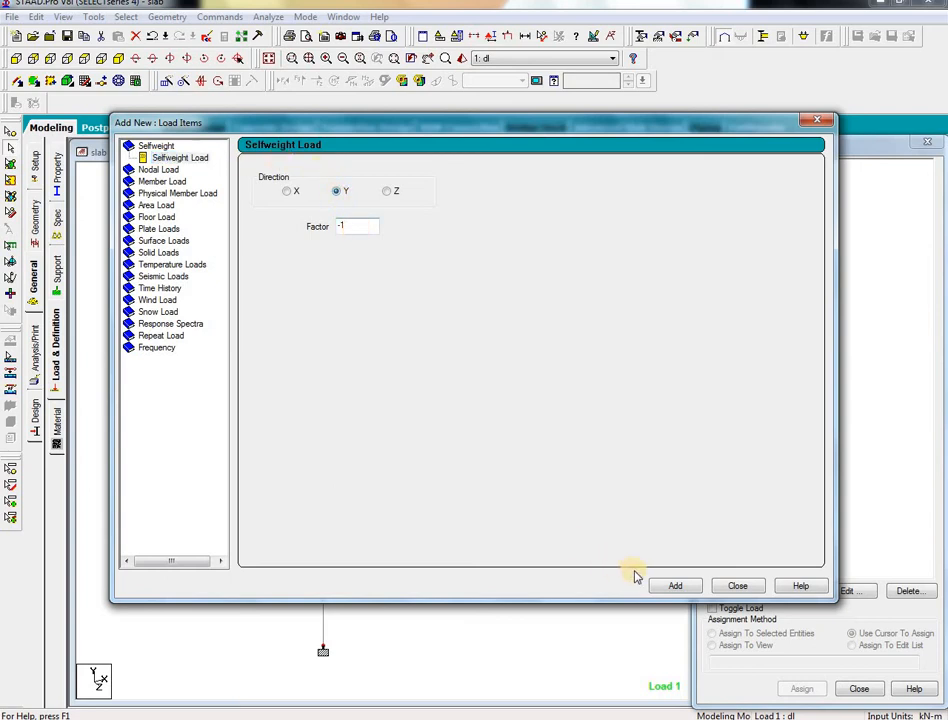
pyautogui.click(688, 584)
pyautogui.click(736, 586)
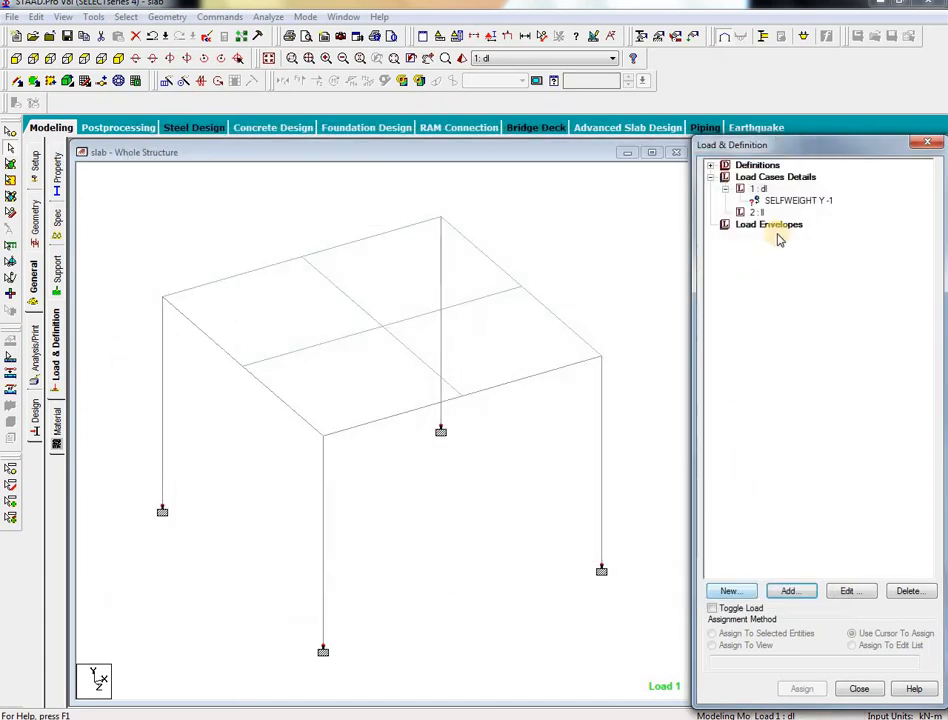
# Step: Add a floor load to the ll load case with pressure -3 kN/m2 in Global Y over a Y range of 0 to 3 m
pyautogui.click(752, 212)
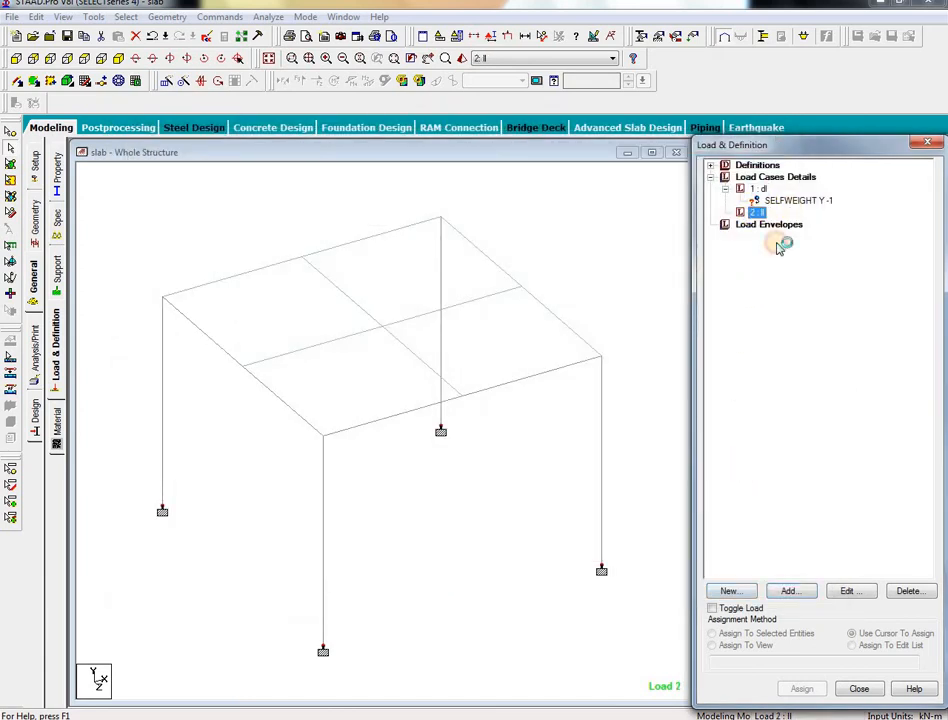
pyautogui.click(790, 593)
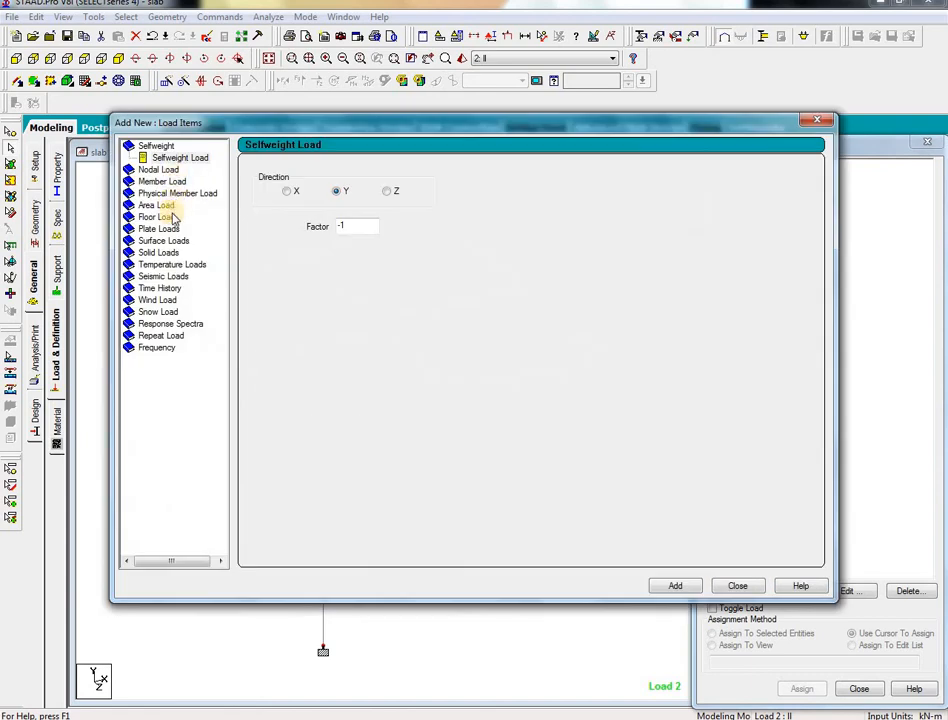
pyautogui.click(157, 217)
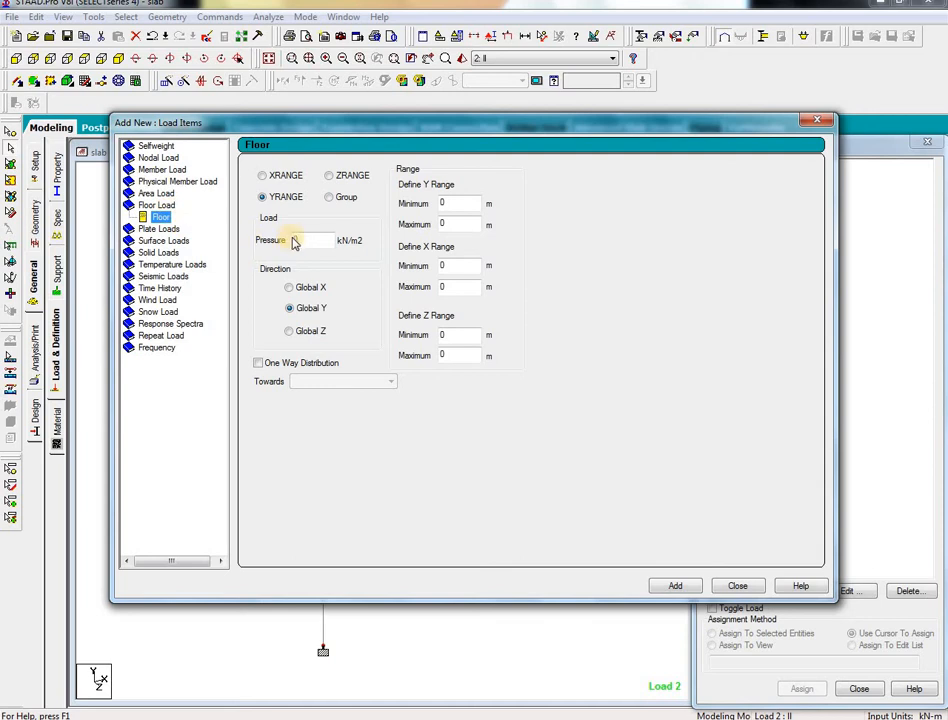
pyautogui.doubleClick(322, 241)
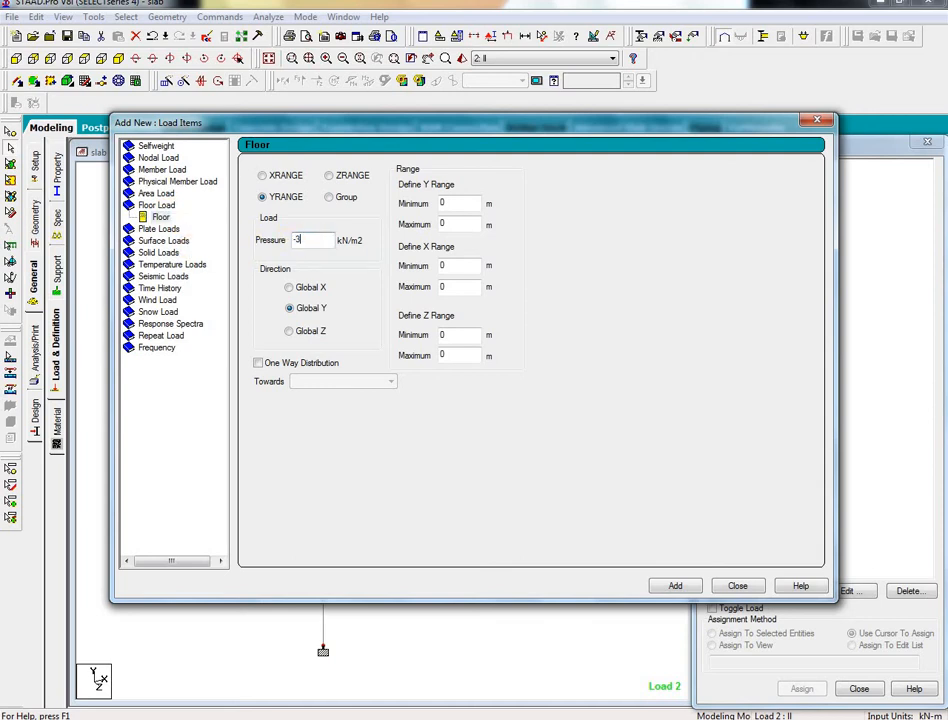
pyautogui.doubleClick(448, 204)
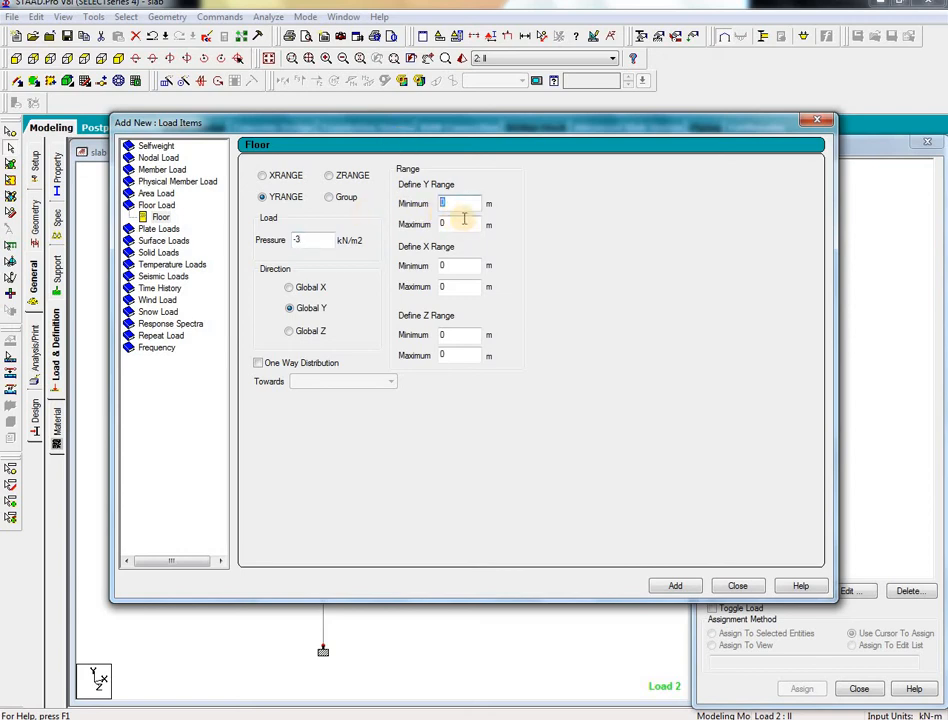
pyautogui.press('Tab')
pyautogui.write('3')
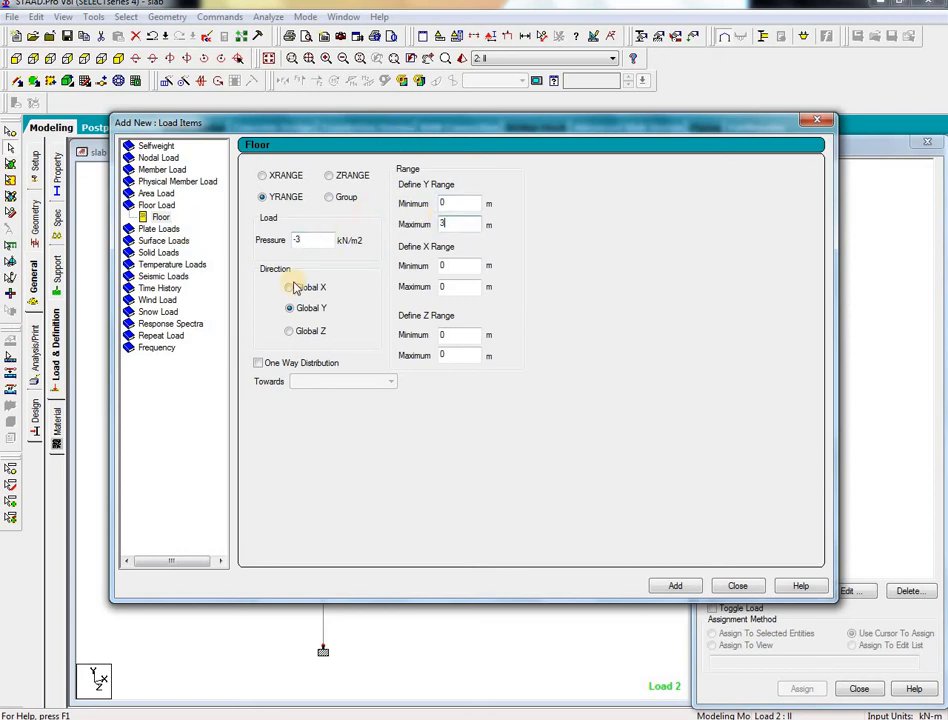
pyautogui.click(697, 555)
pyautogui.click(771, 555)
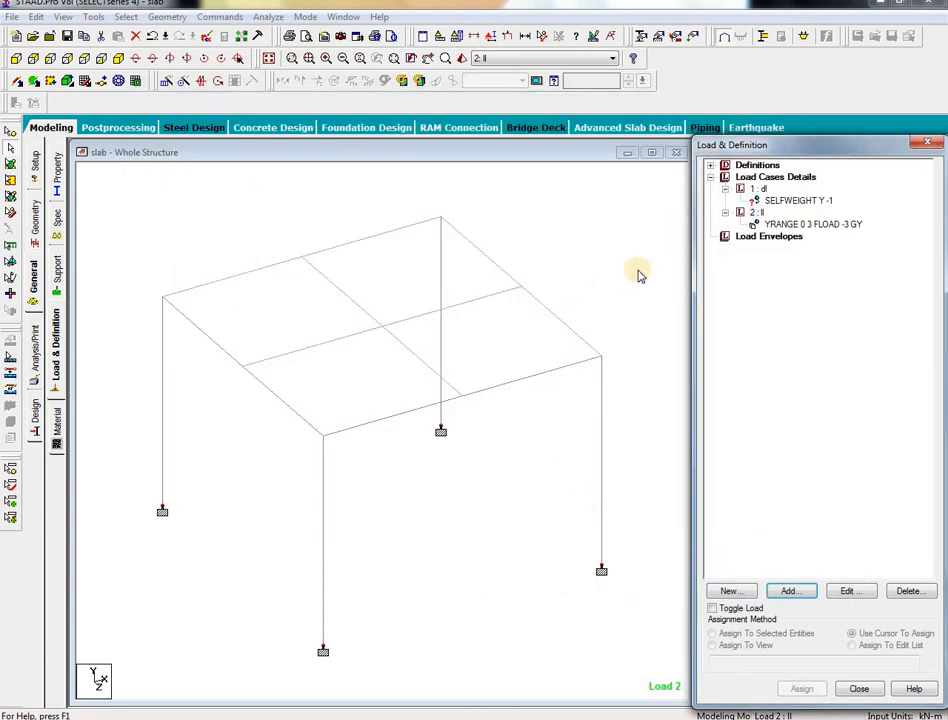
# Step: Assign the selfweight load to the whole view and display the floor load of the ll case on the slab
pyautogui.click(798, 200)
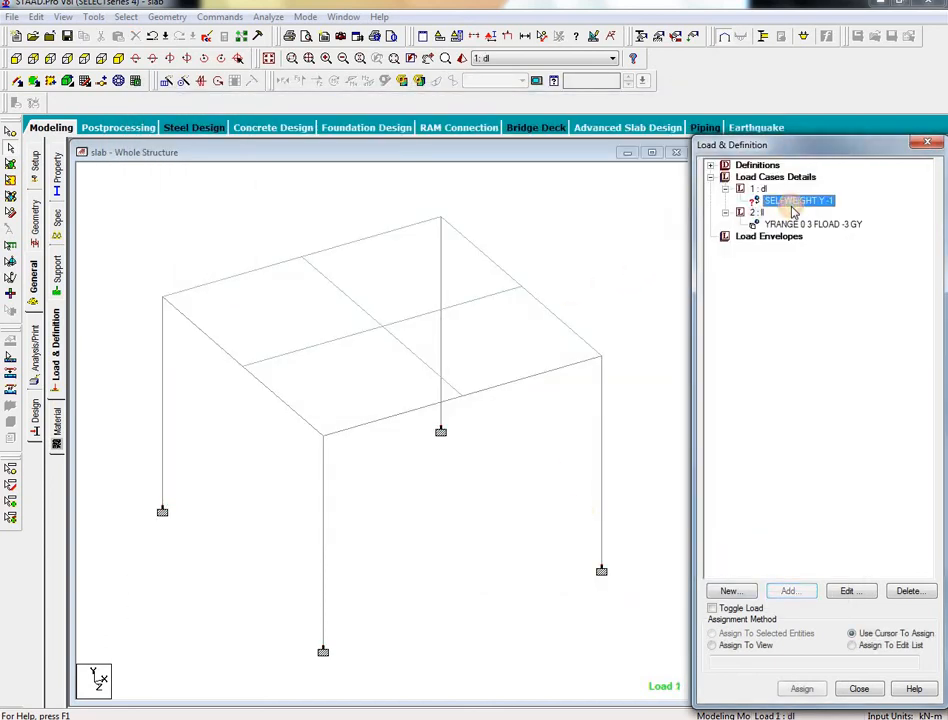
pyautogui.click(764, 646)
pyautogui.click(802, 689)
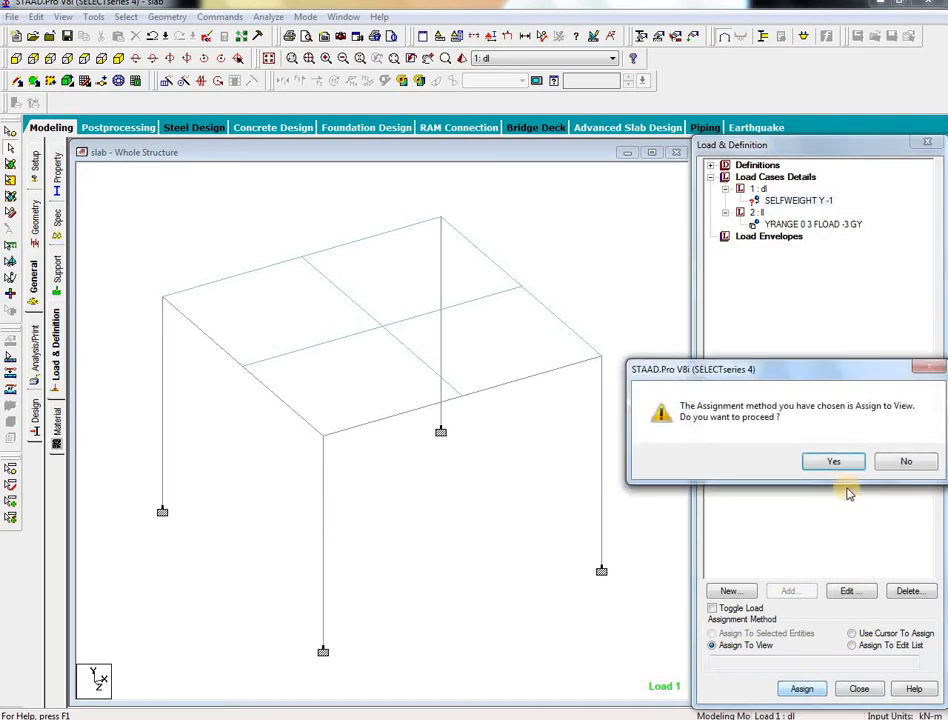
pyautogui.click(712, 462)
pyautogui.click(813, 224)
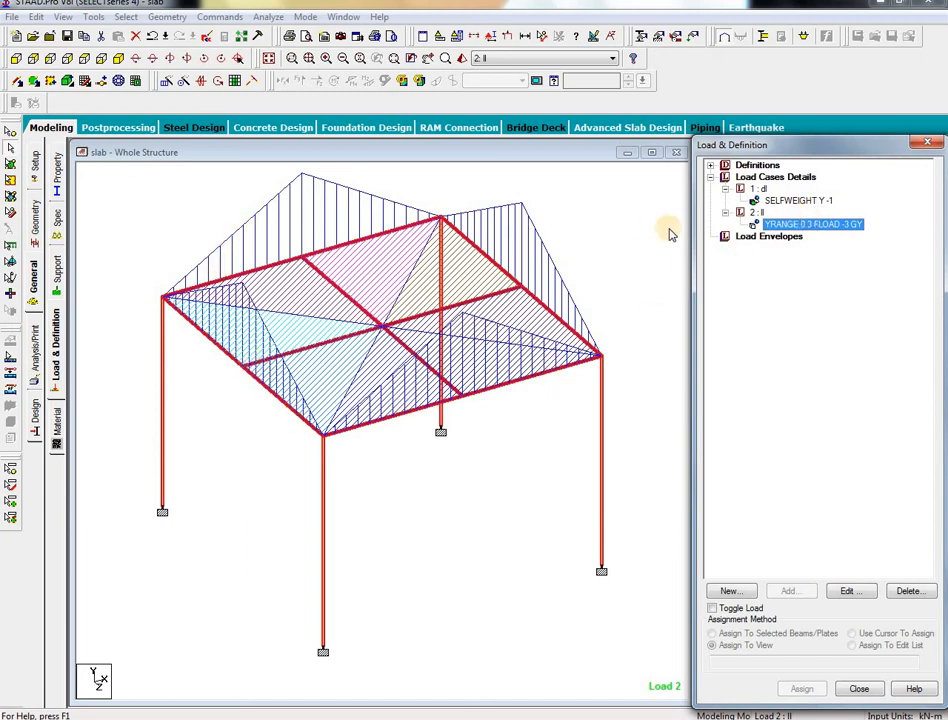
# Step: Check the materials assigned to the structure and add a Perform Analysis command with the No Print option
pyautogui.click(57, 428)
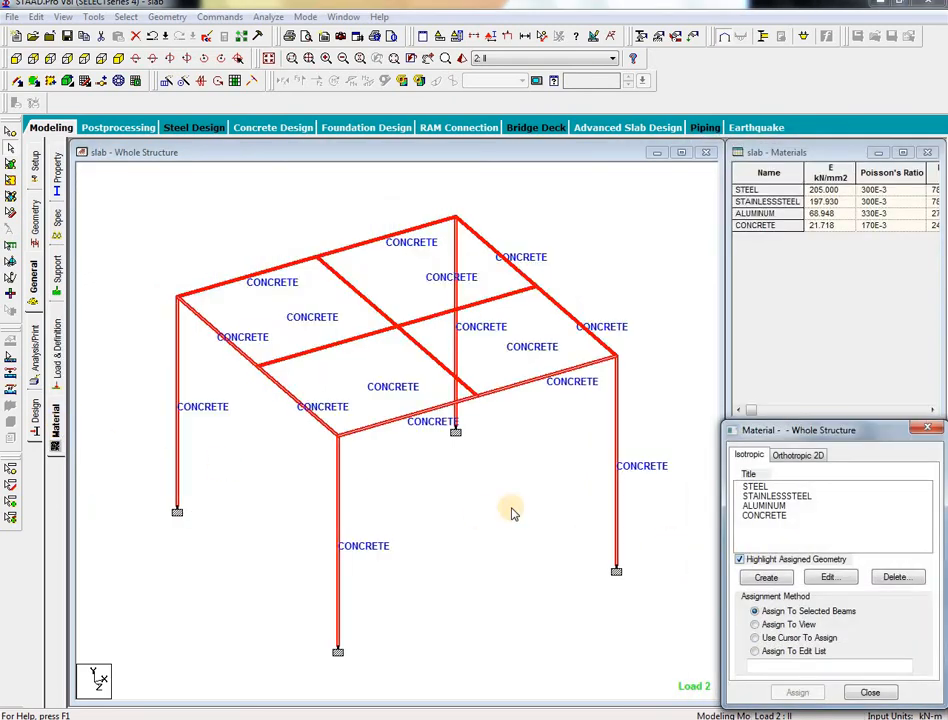
pyautogui.click(35, 355)
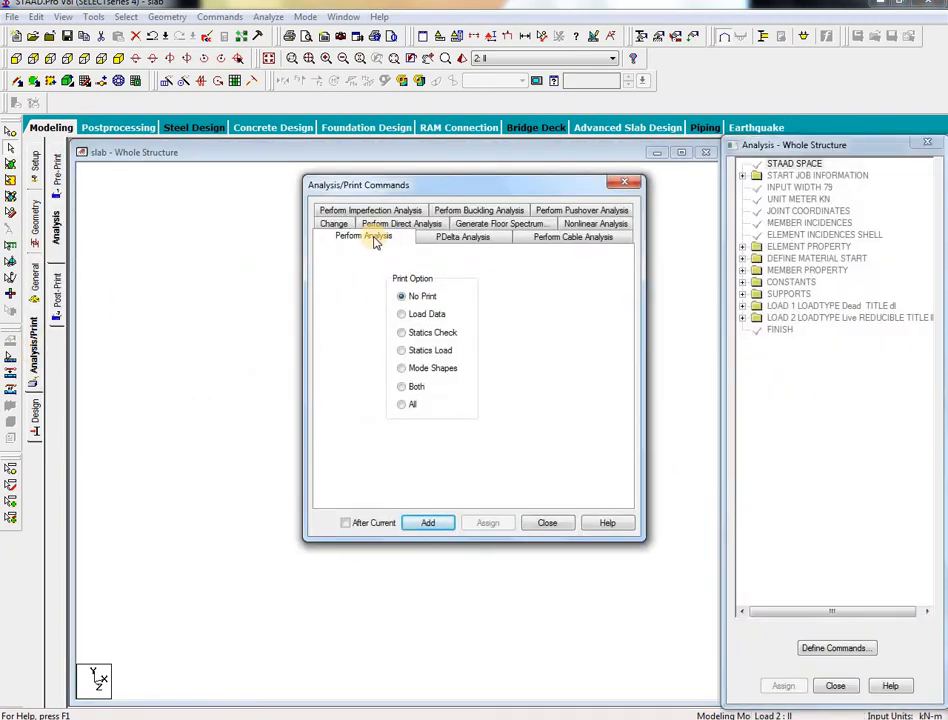
pyautogui.click(443, 526)
pyautogui.click(547, 523)
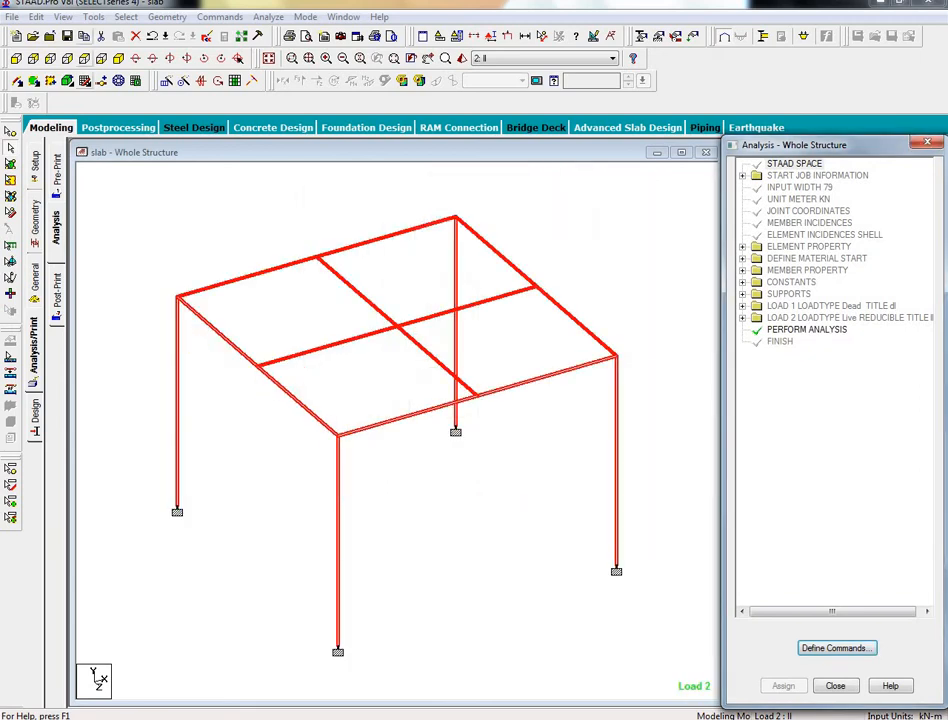
# Step: Save the modified structure, run the analysis and go to post-processing mode
pyautogui.click(267, 18)
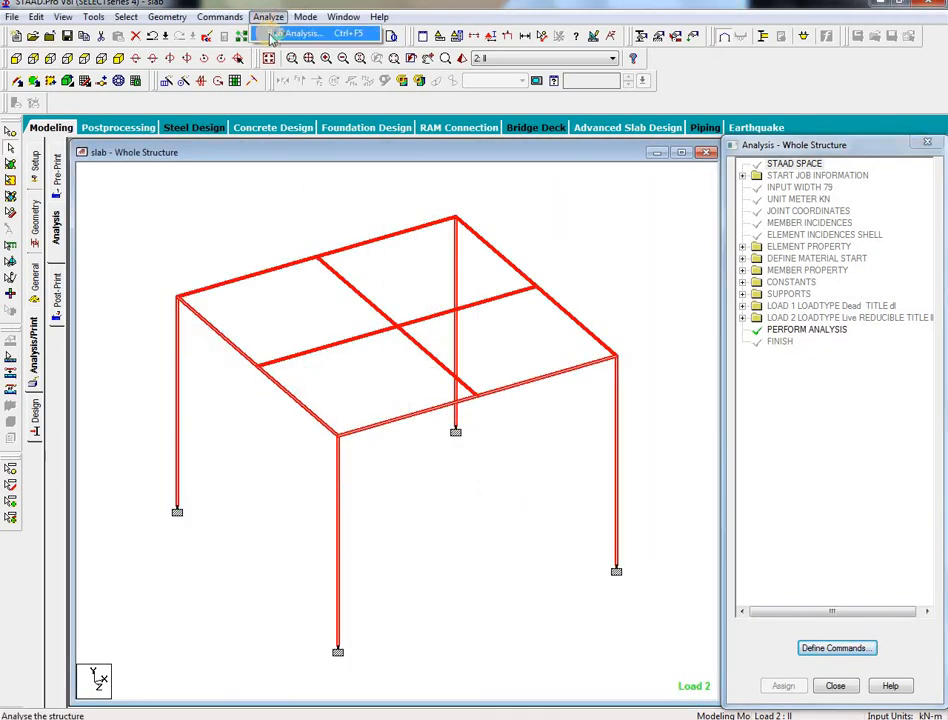
pyautogui.click(271, 35)
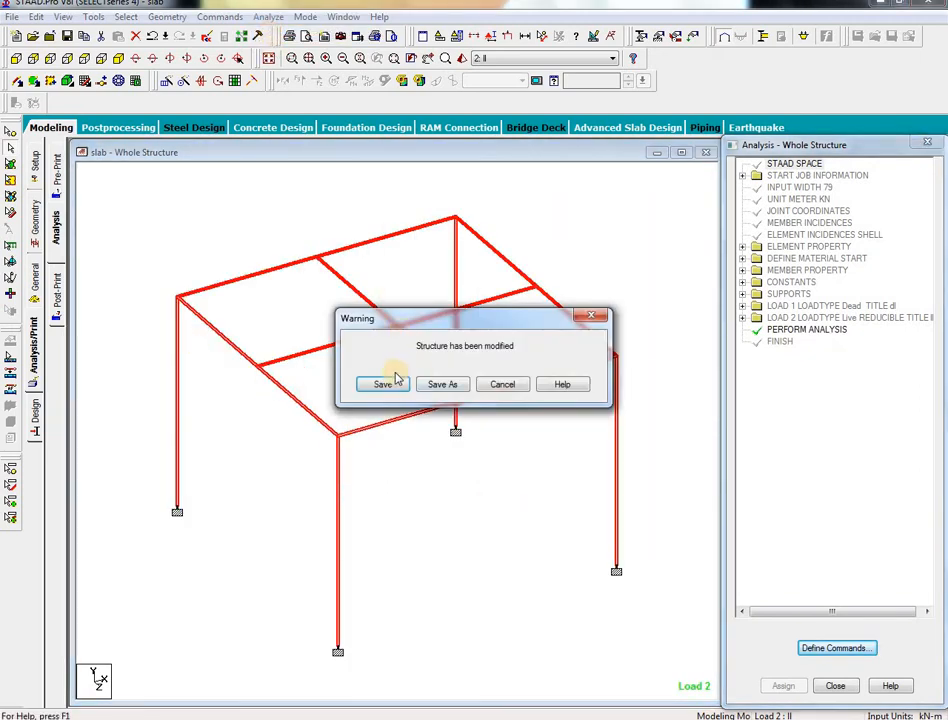
pyautogui.click(396, 386)
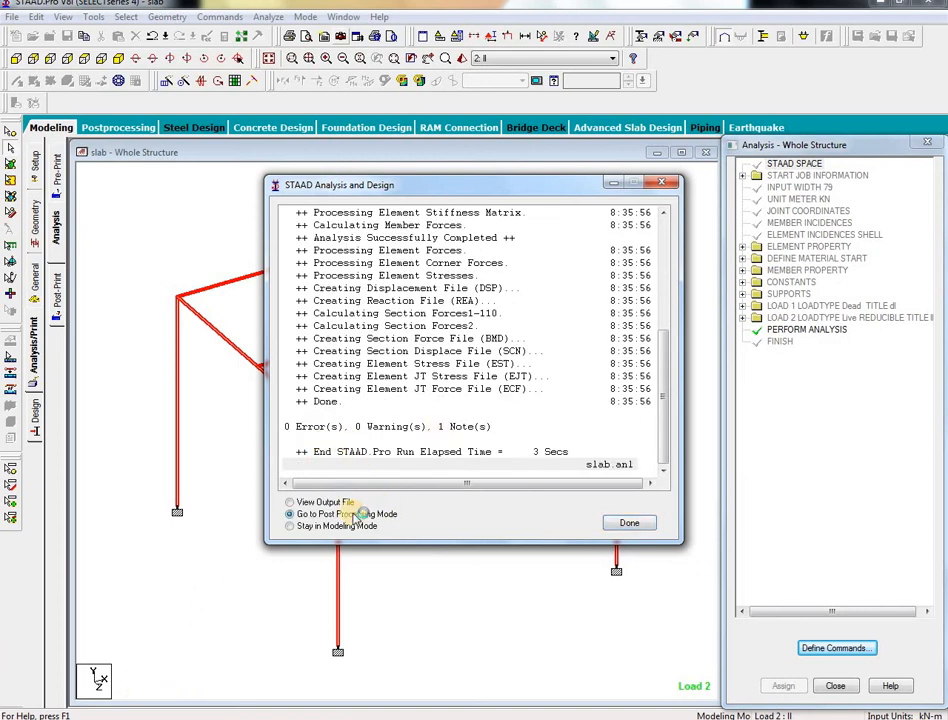
pyautogui.click(612, 524)
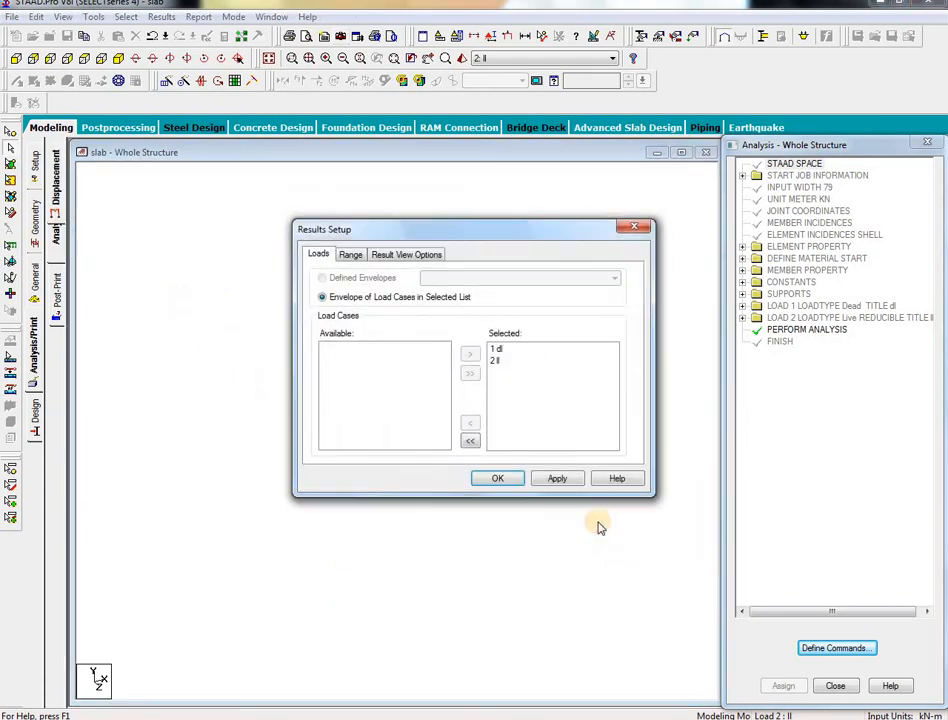
# Step: Accept the results setup with load cases dl and ll selected, and clear the member selection in the displacement view
pyautogui.moveTo(500, 350); pyautogui.dragTo(501, 379)
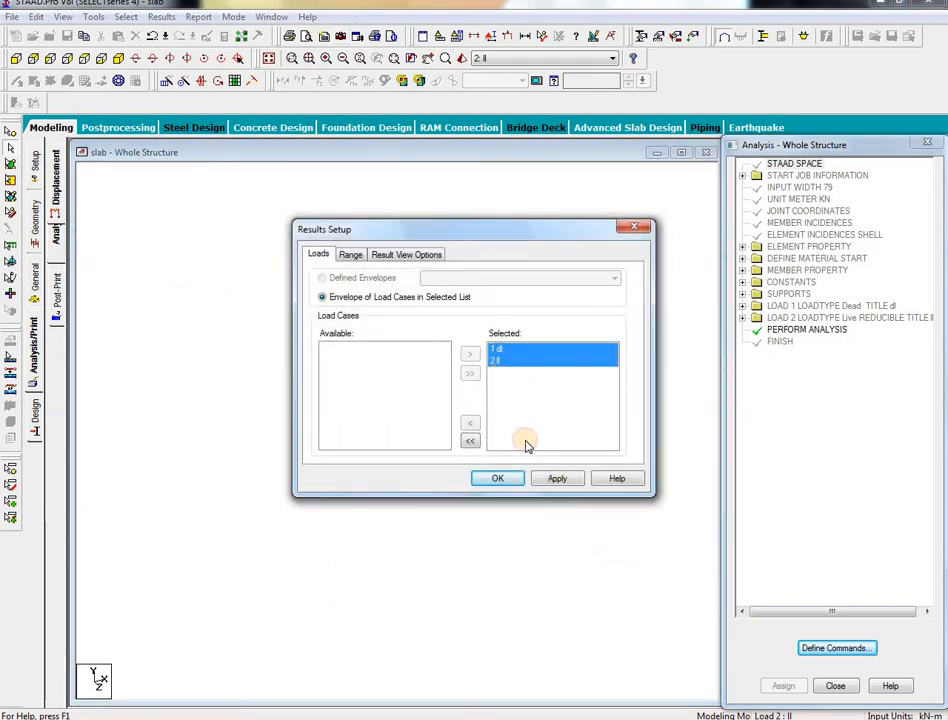
pyautogui.click(490, 482)
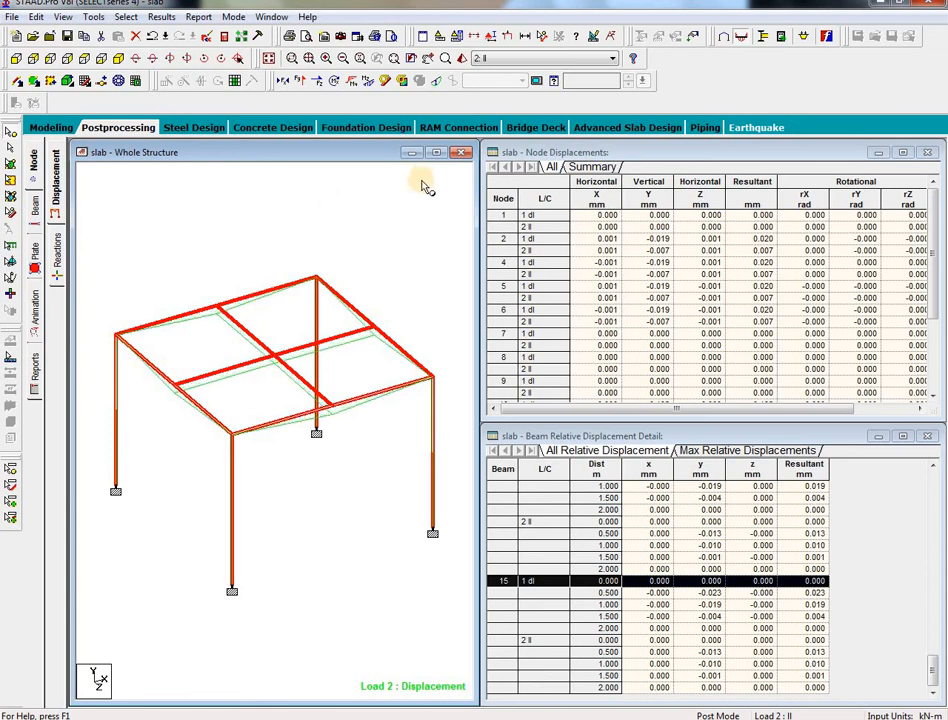
pyautogui.click(413, 222)
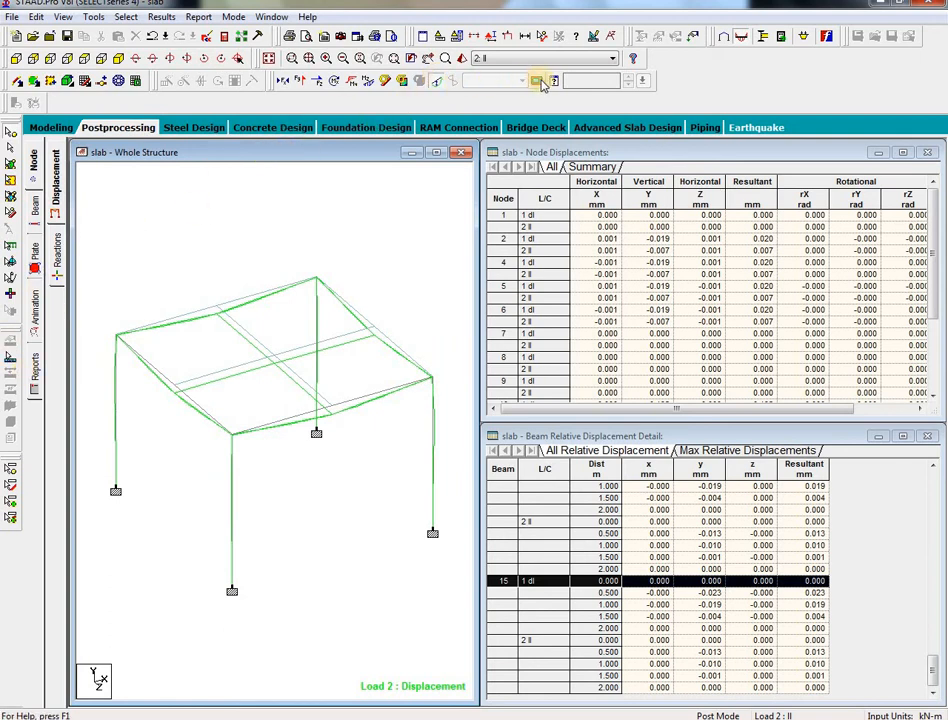
# Step: Animate the structure's deflection under the ll load case
pyautogui.click(538, 80)
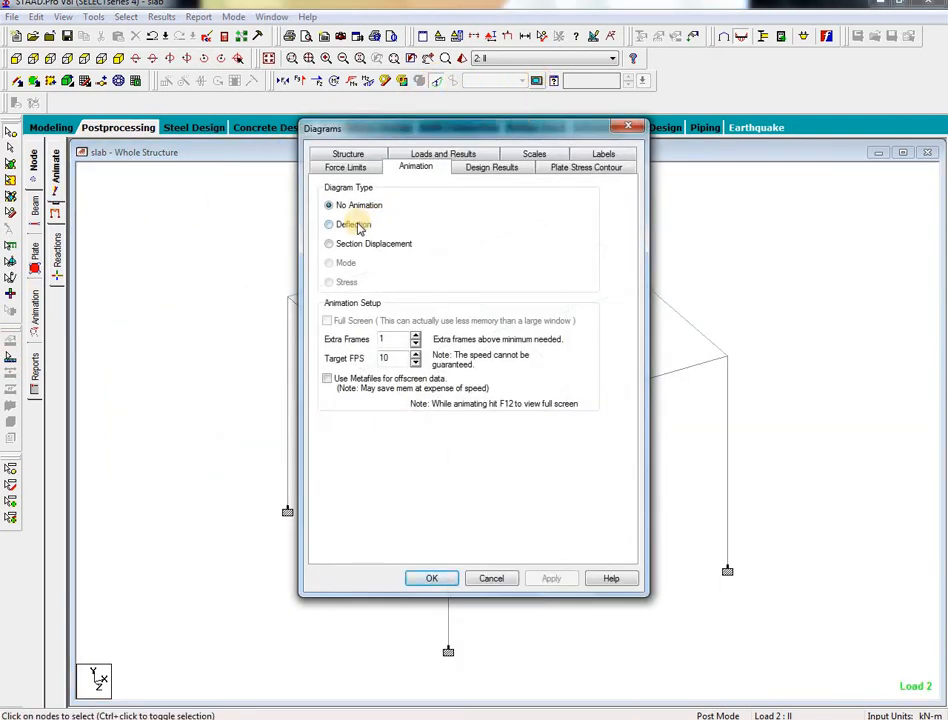
pyautogui.click(356, 225)
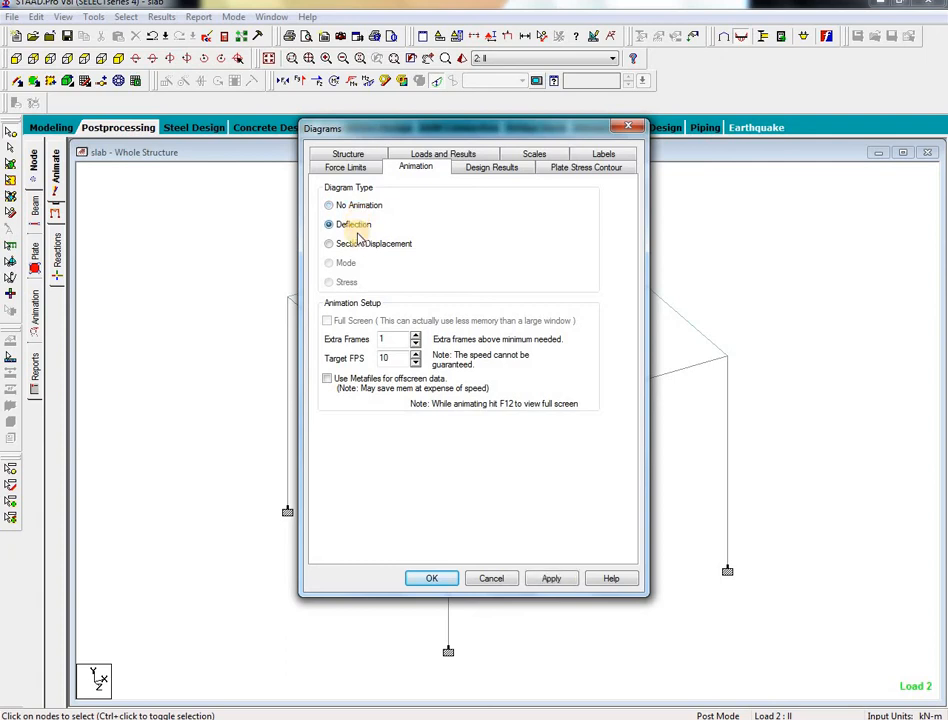
pyautogui.click(548, 579)
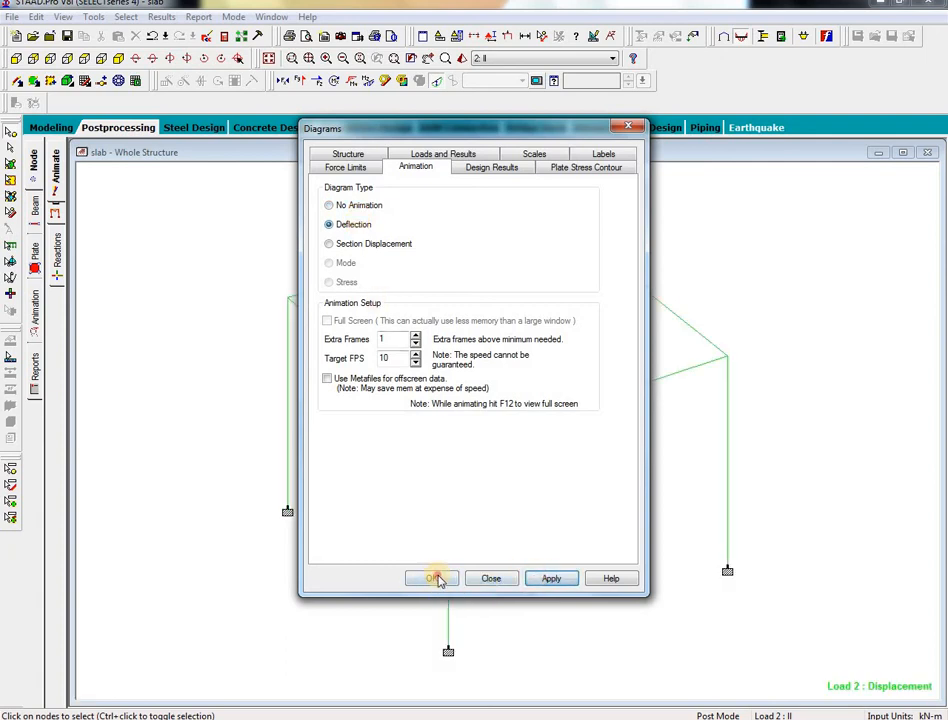
pyautogui.click(434, 578)
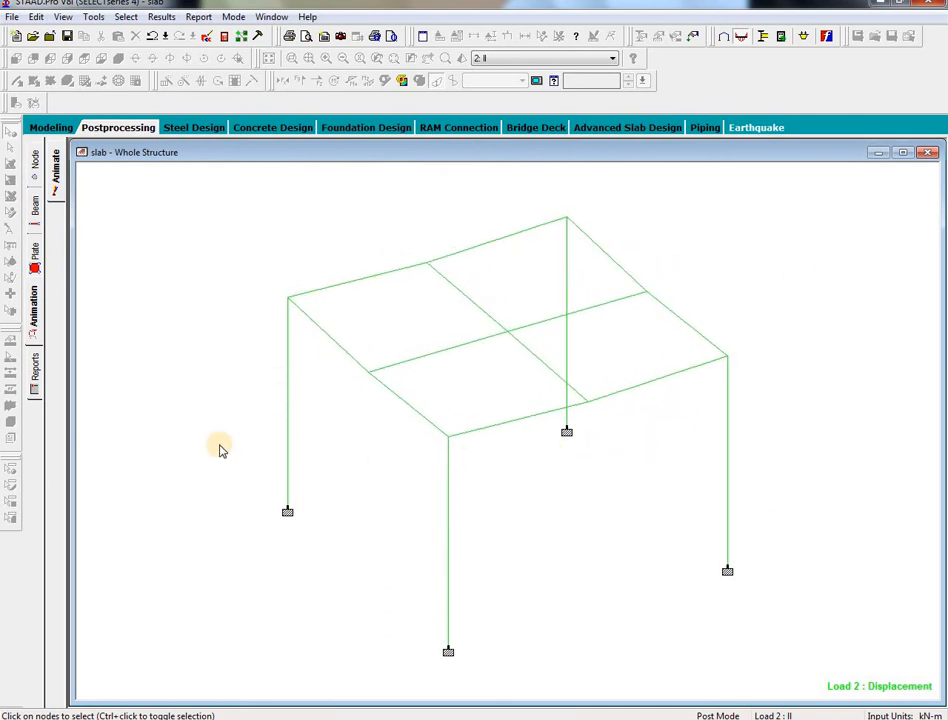
# Step: Display the Max Absolute plate stress contour with normal fill for load case 2: ll
pyautogui.click(36, 254)
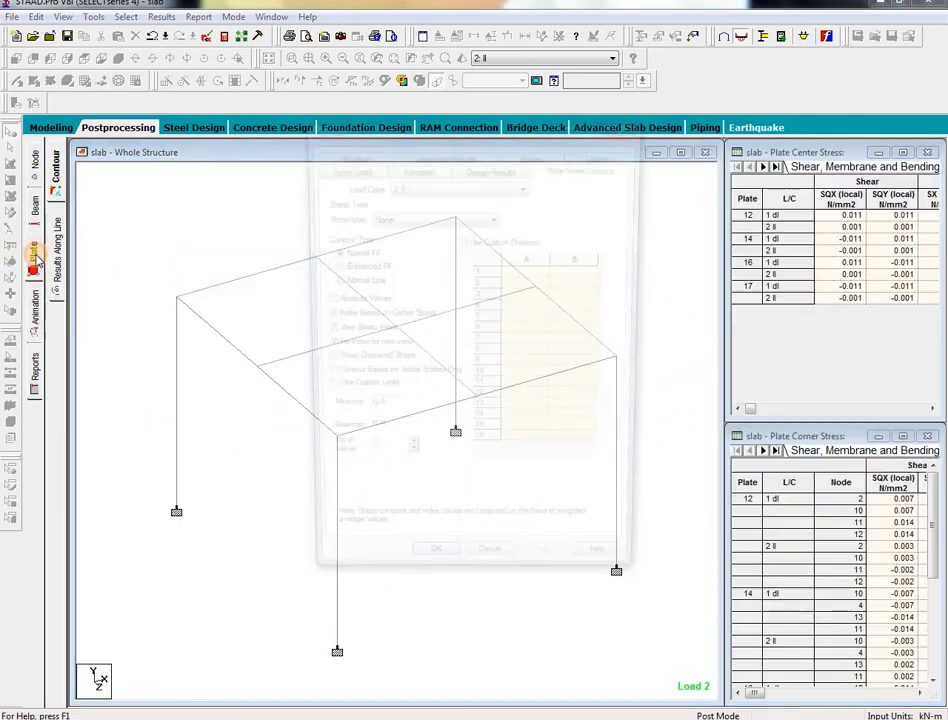
pyautogui.click(525, 185)
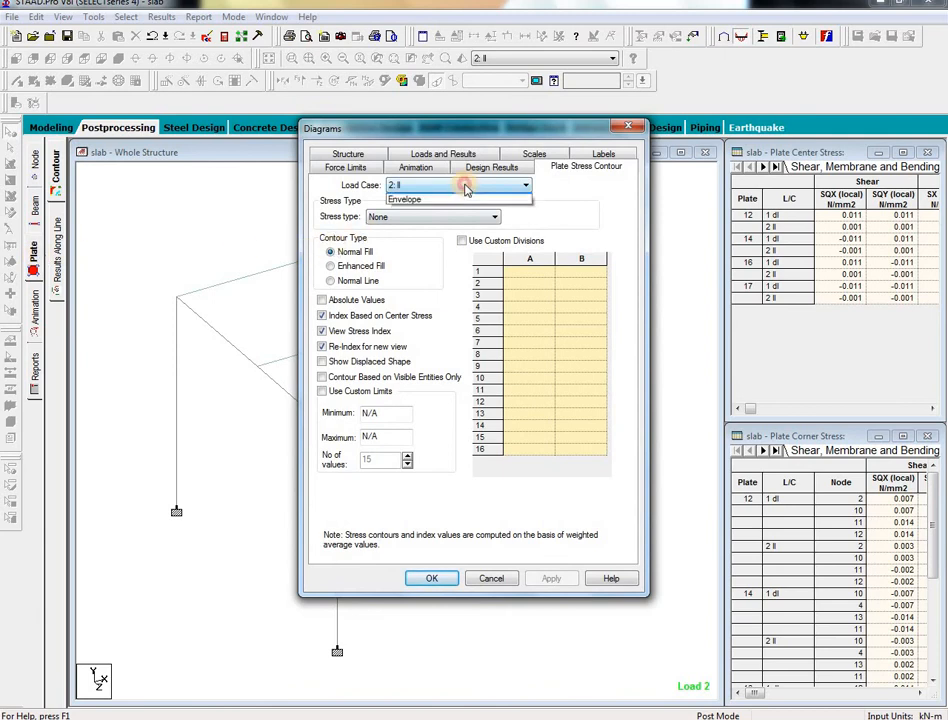
pyautogui.click(436, 207)
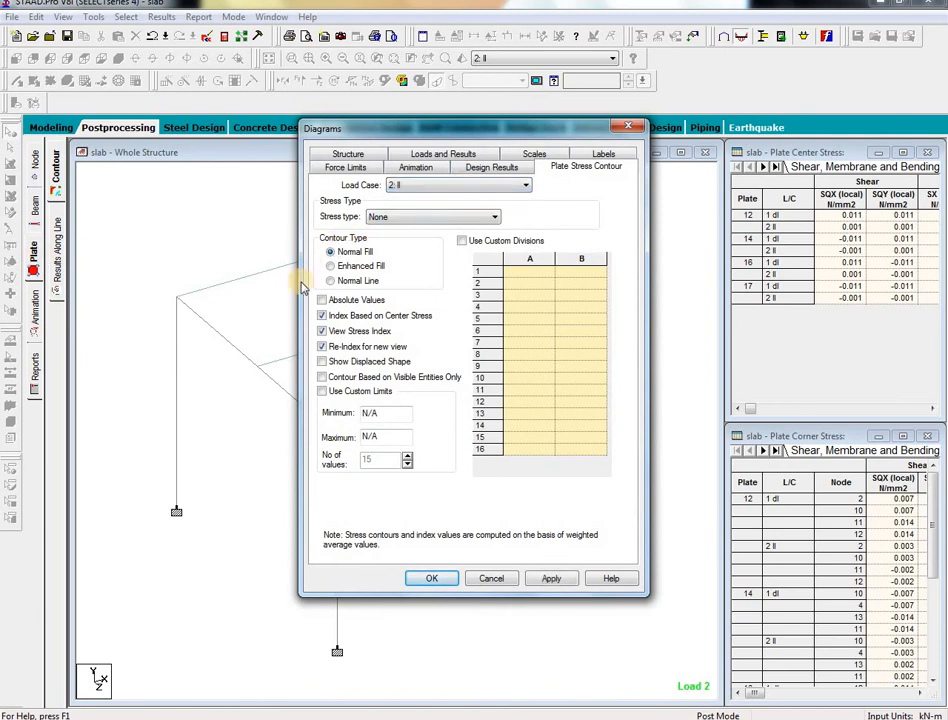
pyautogui.click(428, 217)
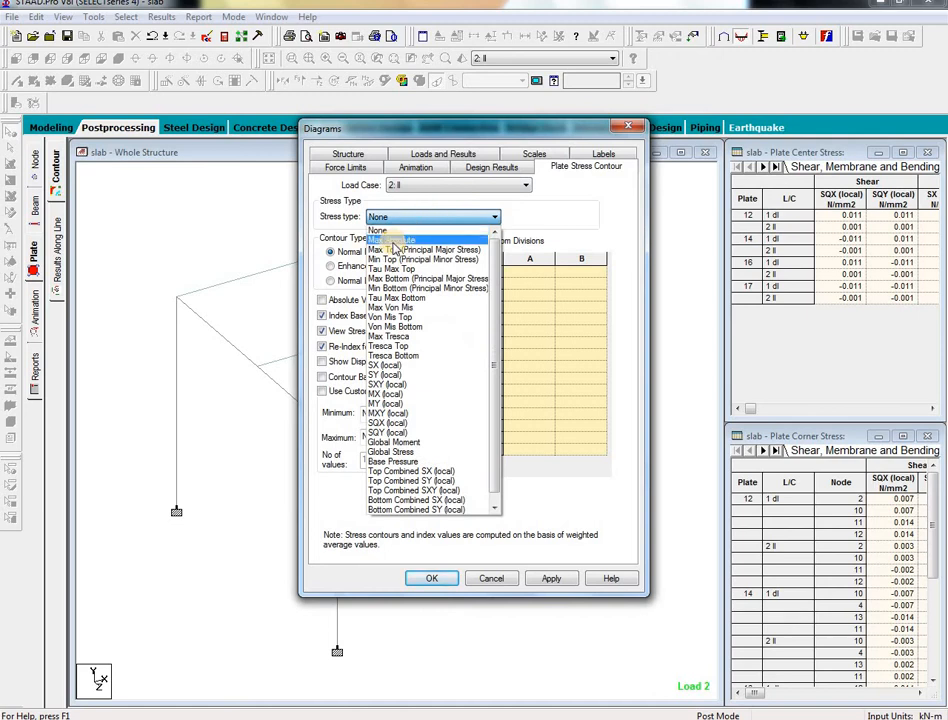
pyautogui.click(396, 241)
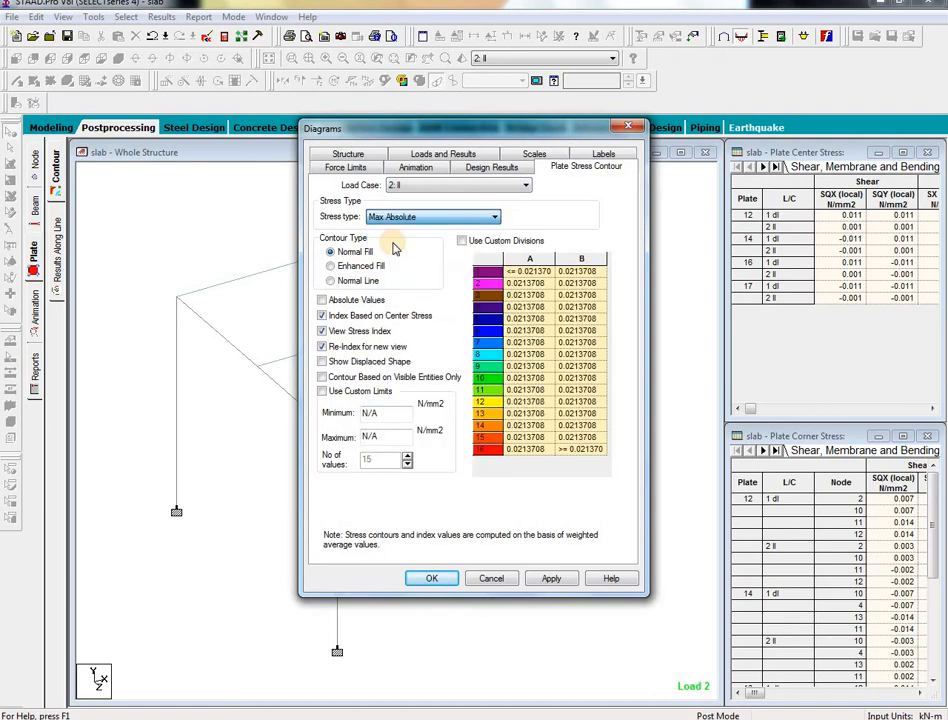
pyautogui.click(559, 581)
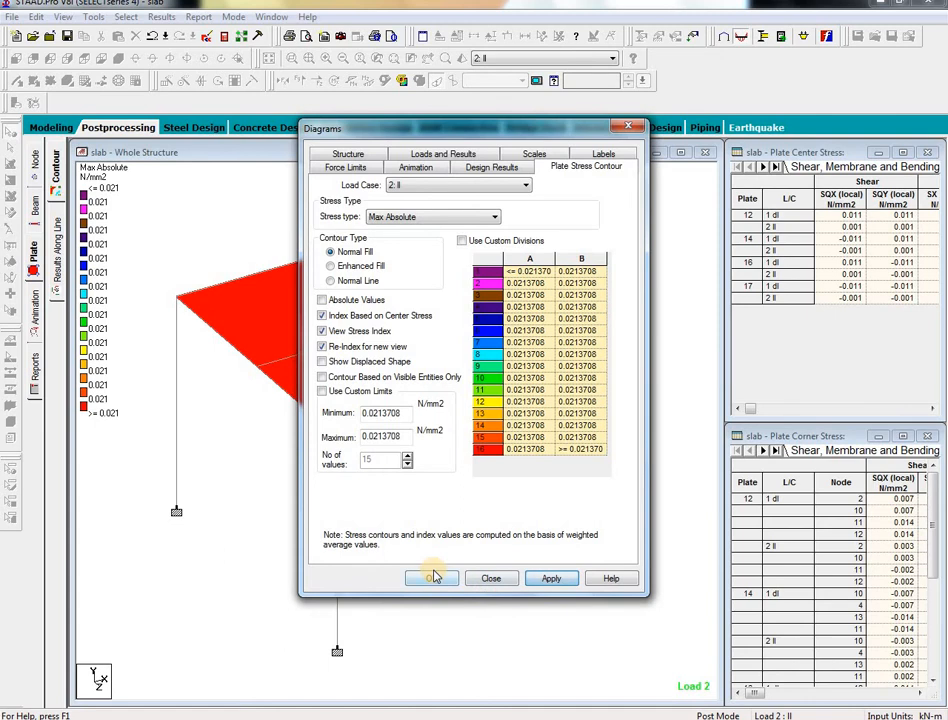
pyautogui.click(435, 577)
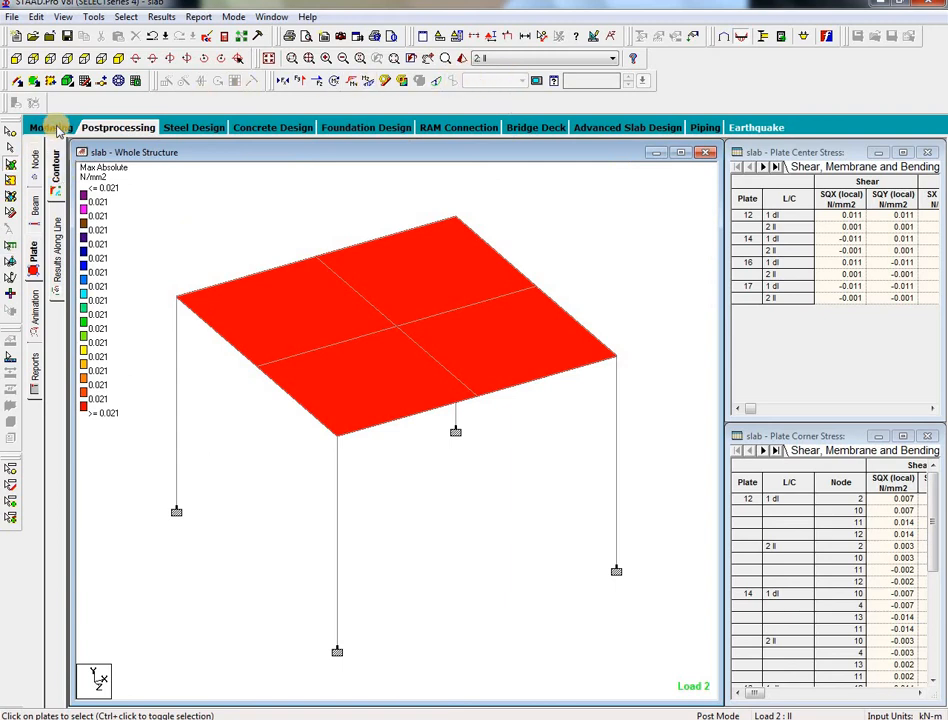
# Step: Return to modeling, open the concrete design setup and set the current design code to IS456
pyautogui.click(55, 128)
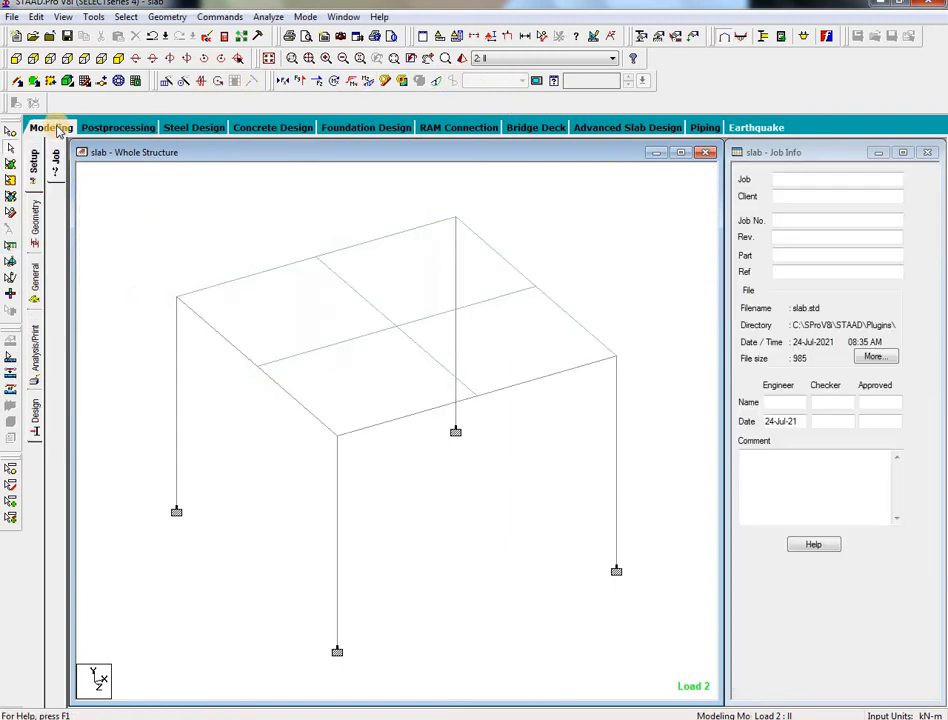
pyautogui.click(35, 418)
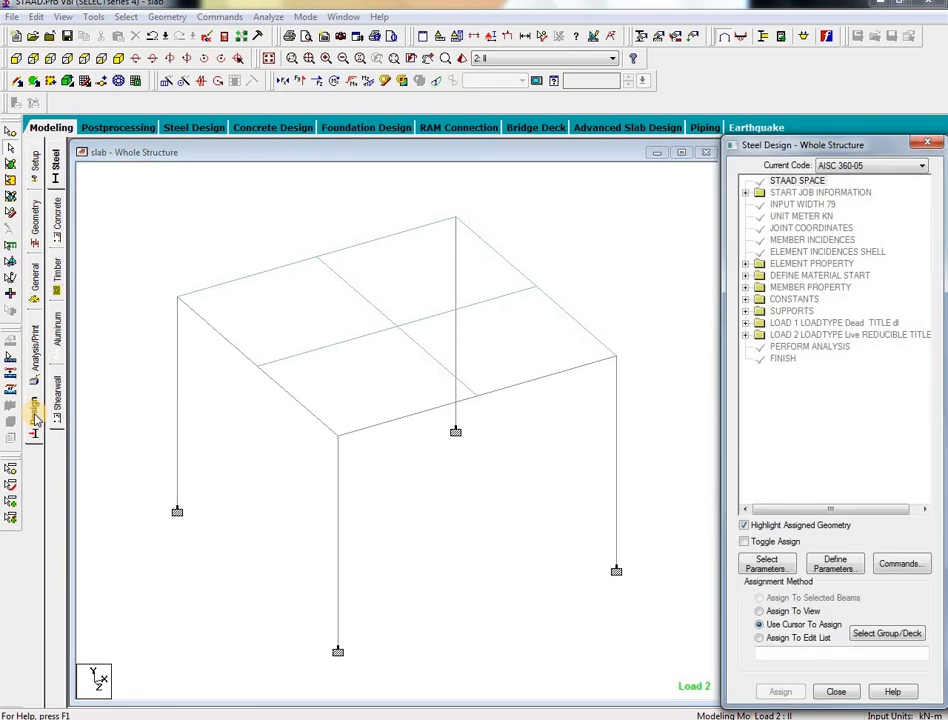
pyautogui.click(56, 218)
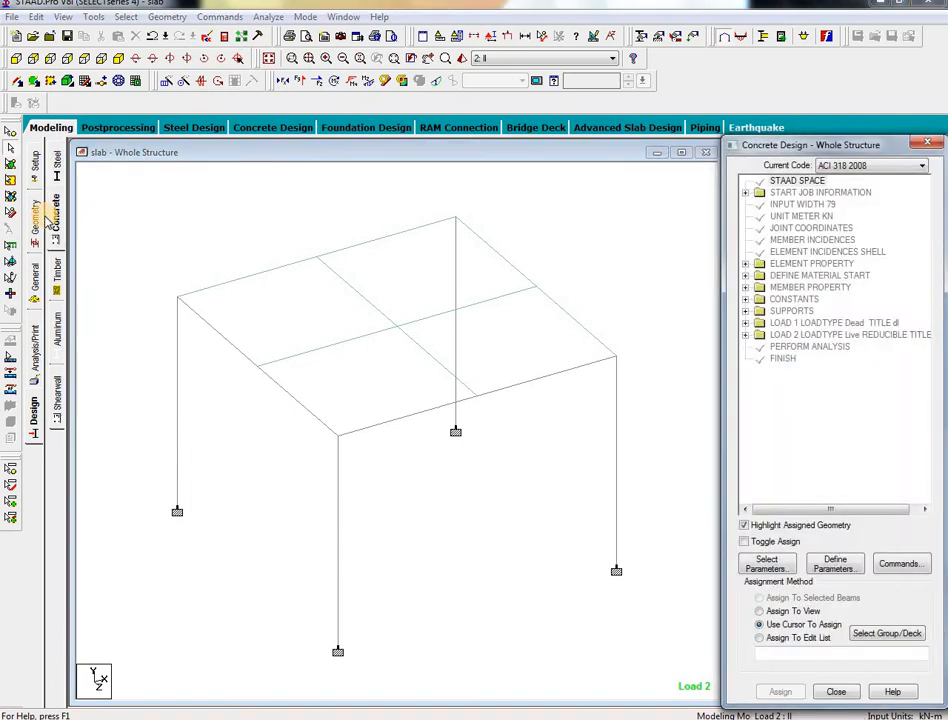
pyautogui.click(860, 165)
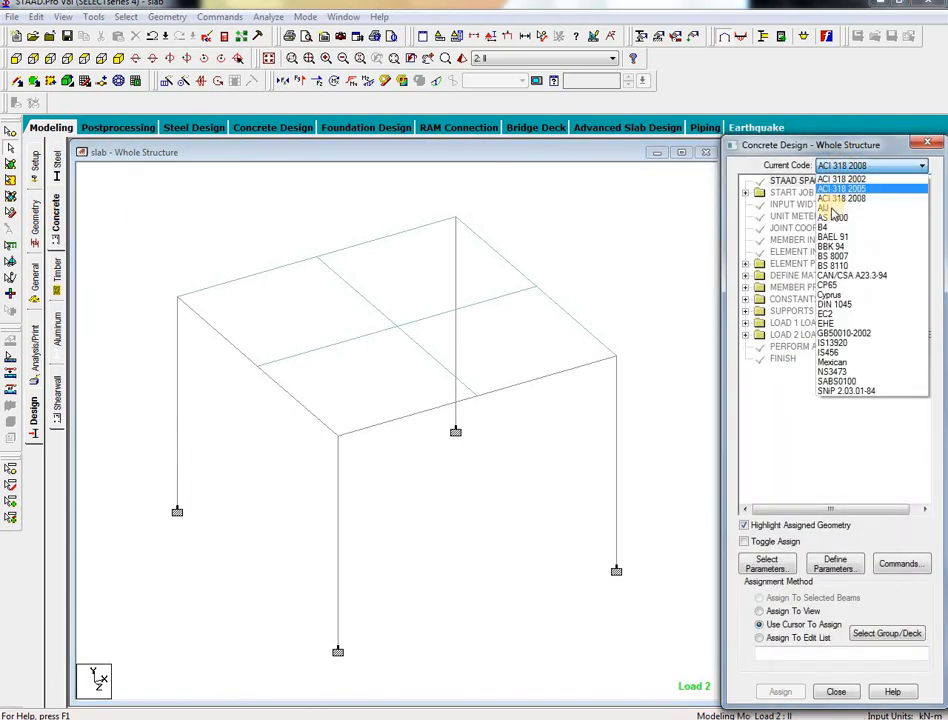
pyautogui.click(835, 353)
# Step: Limit the selected design parameters to Fc (compressive strength of concrete) and Fymain (yield strength for main reinforcement)
pyautogui.click(768, 562)
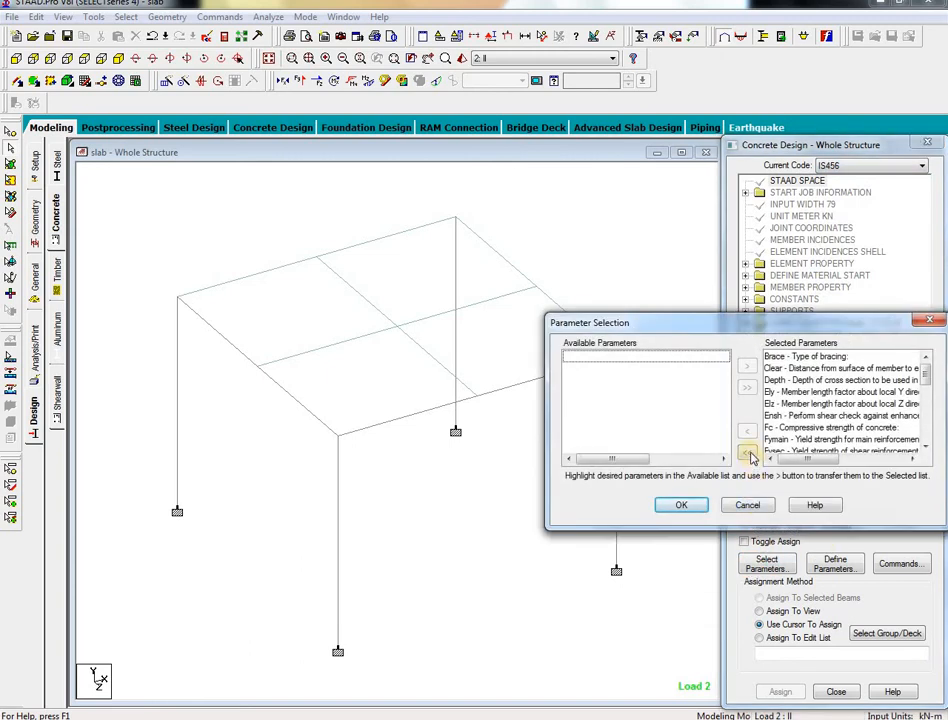
pyautogui.click(747, 453)
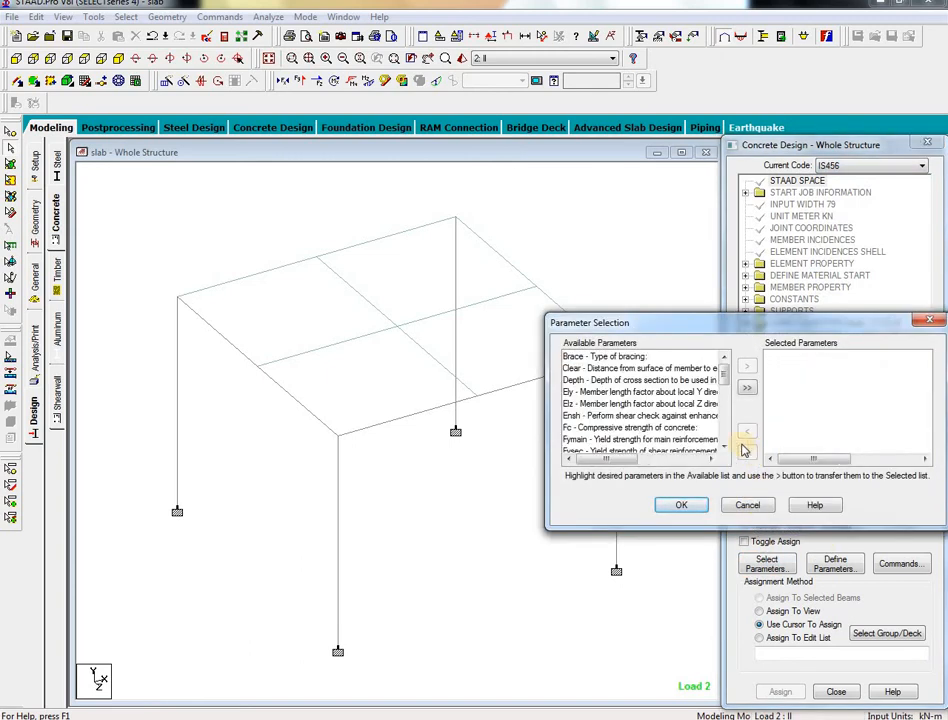
pyautogui.click(637, 429)
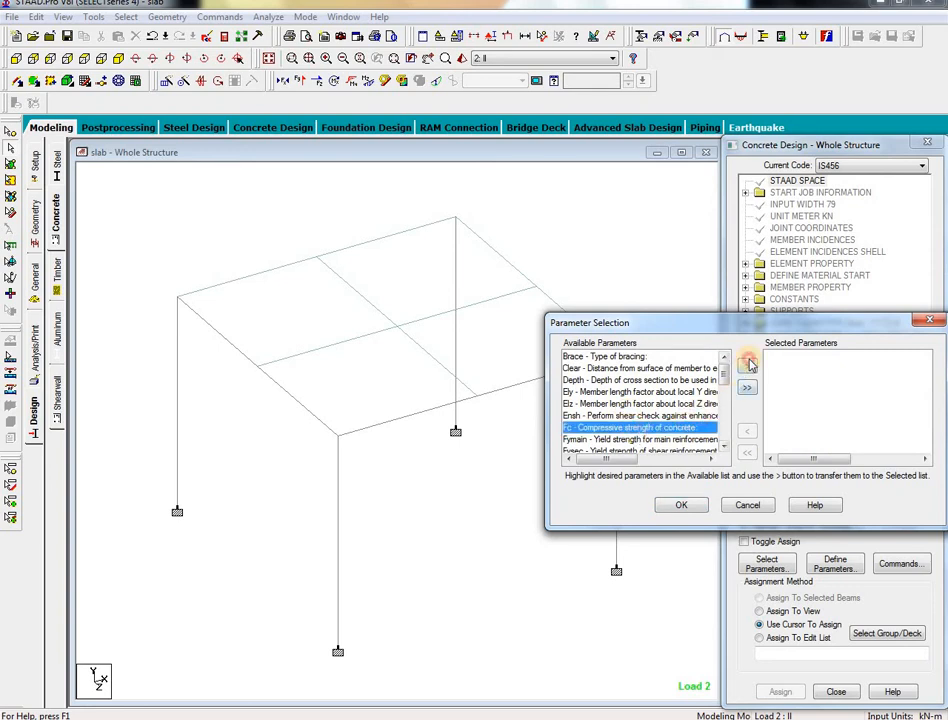
pyautogui.click(751, 365)
pyautogui.click(640, 428)
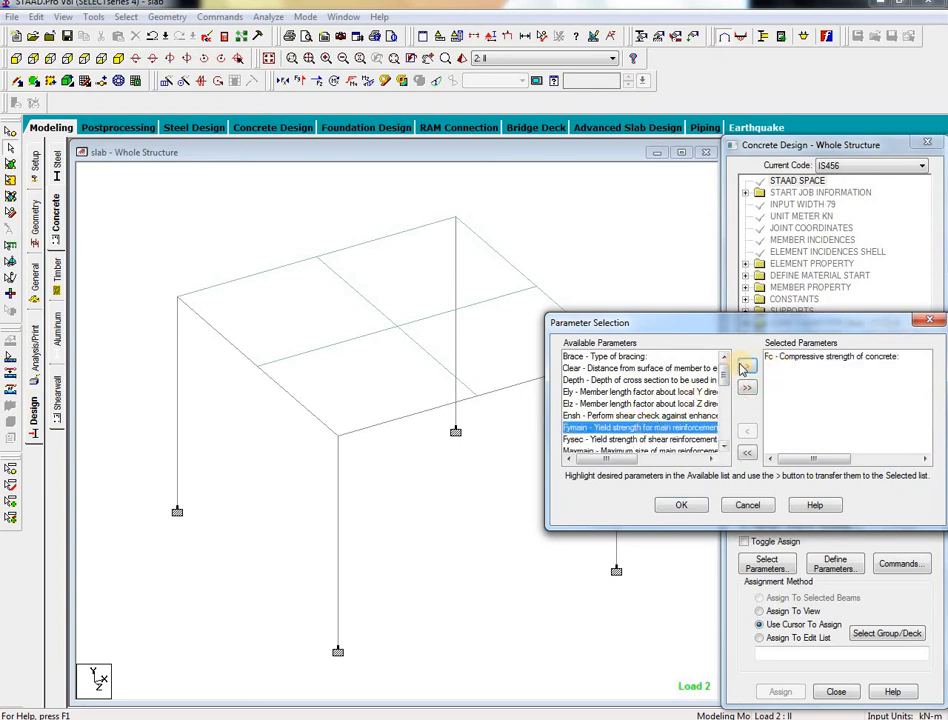
pyautogui.click(751, 368)
pyautogui.click(681, 505)
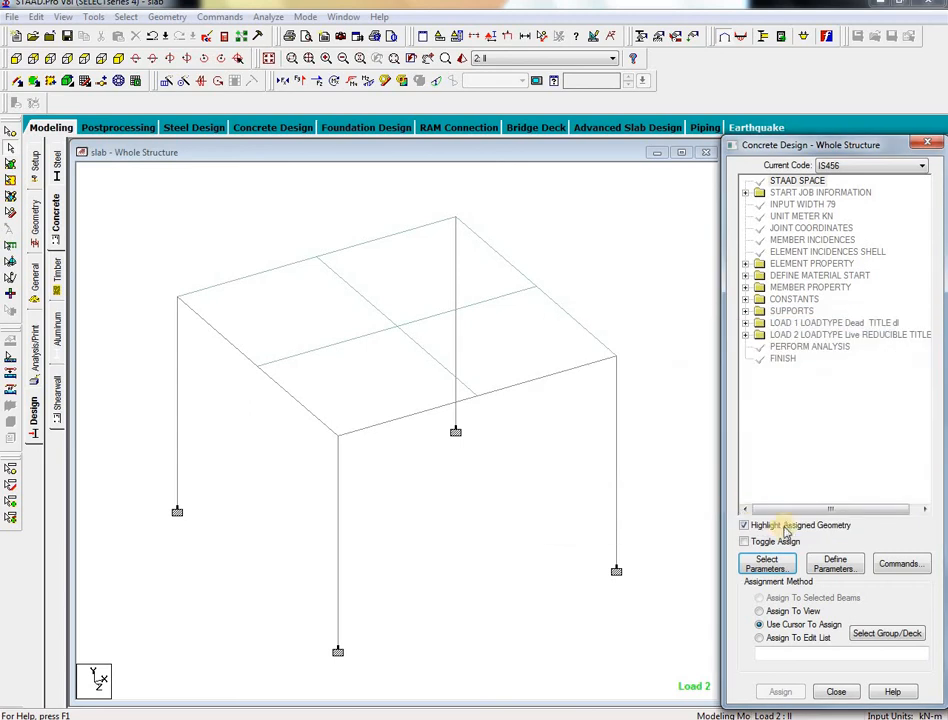
# Step: Define and add the design parameters FC as 30000 kN/m2 and FYMAIN as 250000 kN/m2
pyautogui.click(830, 564)
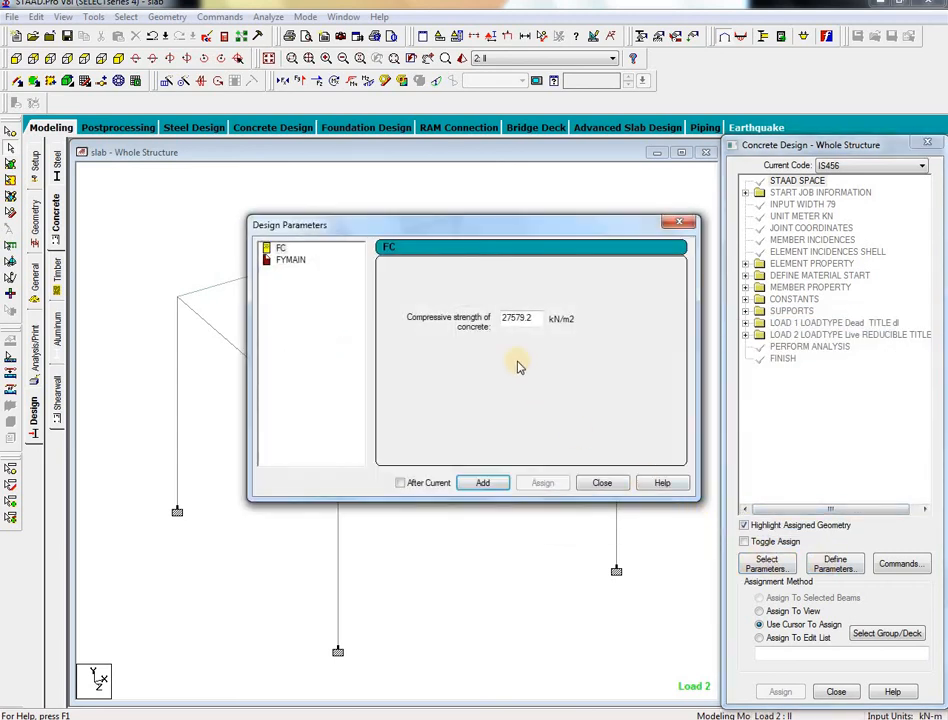
pyautogui.click(332, 254)
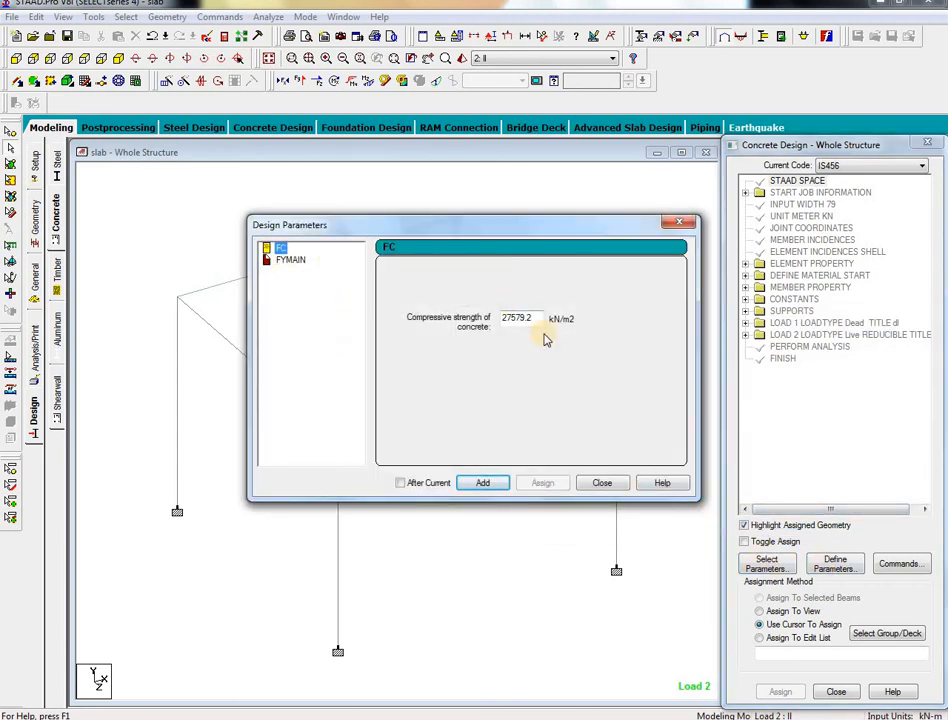
pyautogui.moveTo(534, 318); pyautogui.dragTo(514, 318)
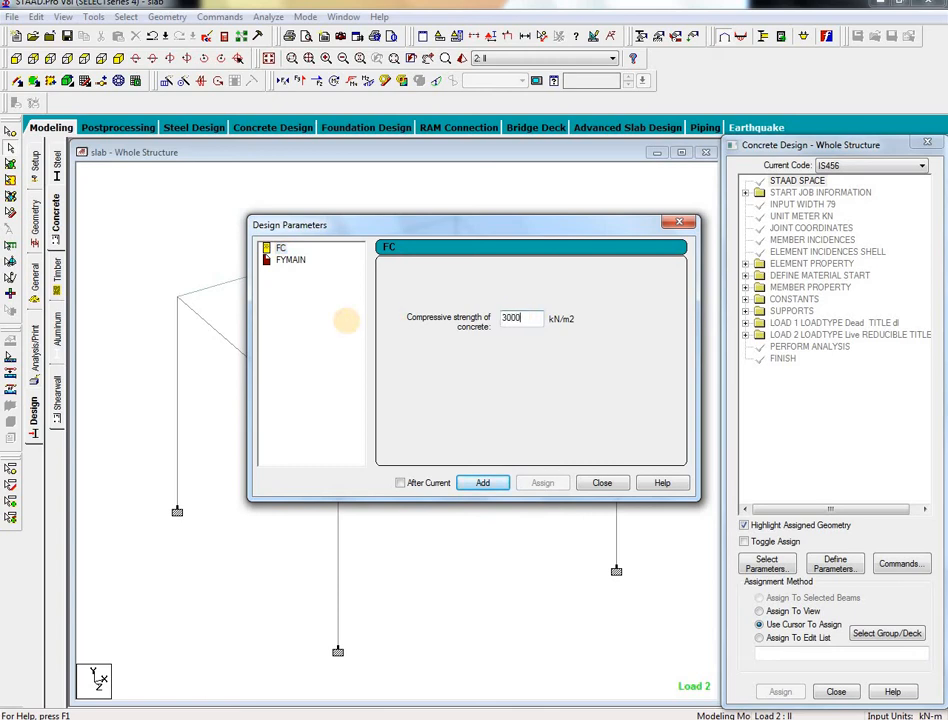
pyautogui.click(472, 483)
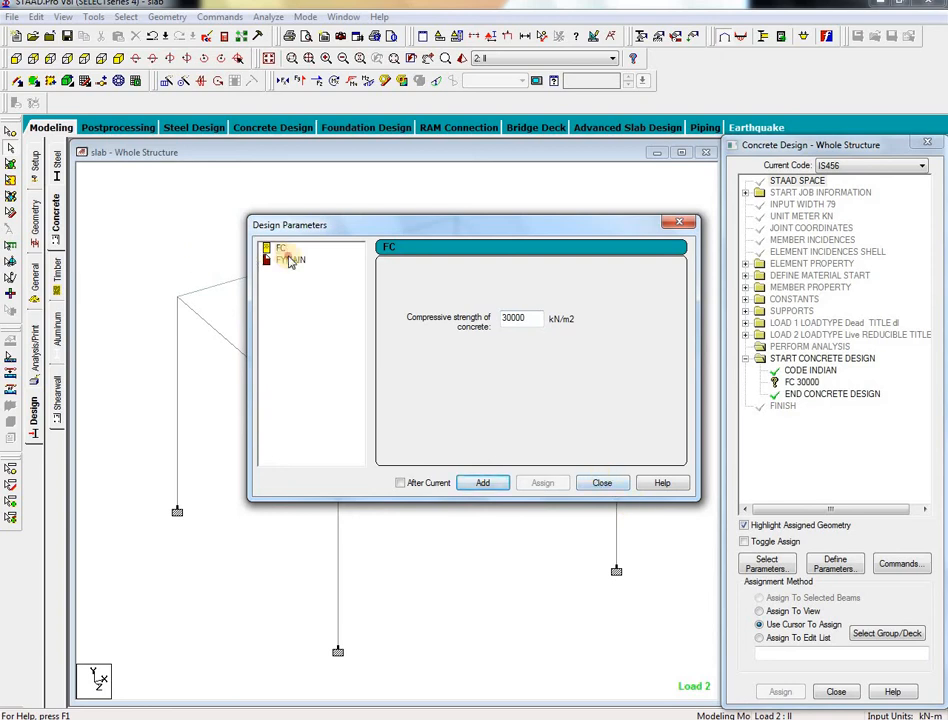
pyautogui.click(272, 259)
pyautogui.doubleClick(541, 320)
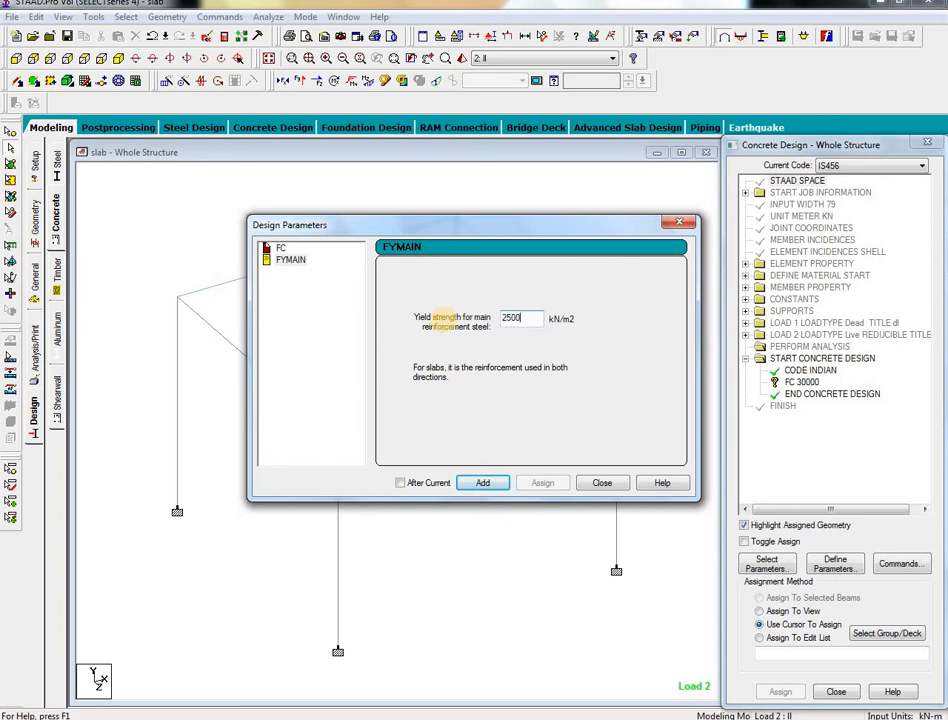
pyautogui.click(481, 486)
pyautogui.click(600, 484)
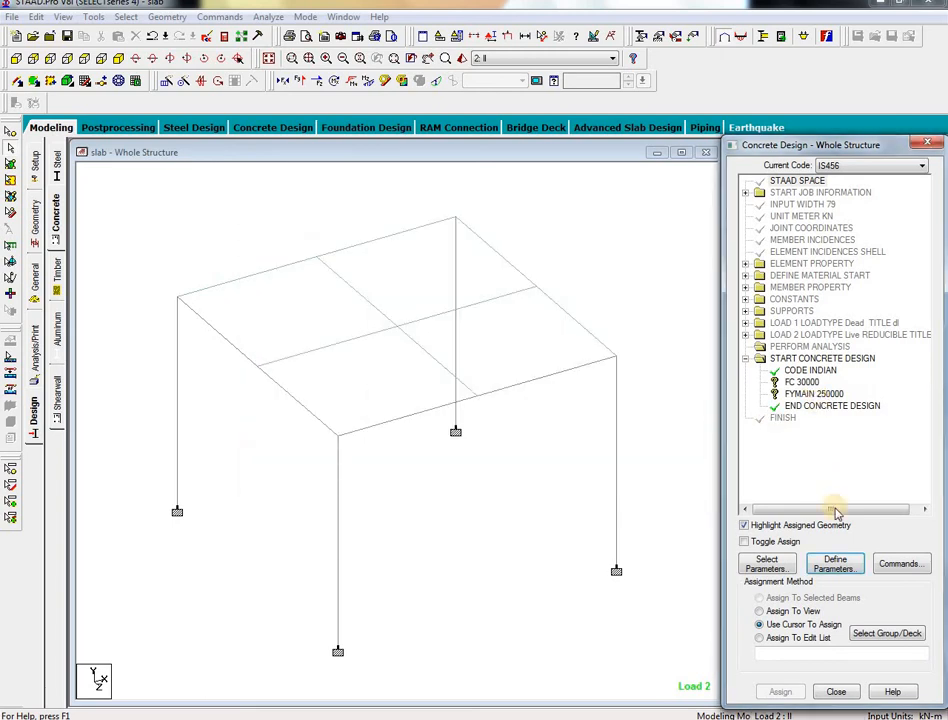
# Step: Add the design beam, design column and design slab/element commands to the concrete design
pyautogui.click(901, 566)
pyautogui.click(560, 325)
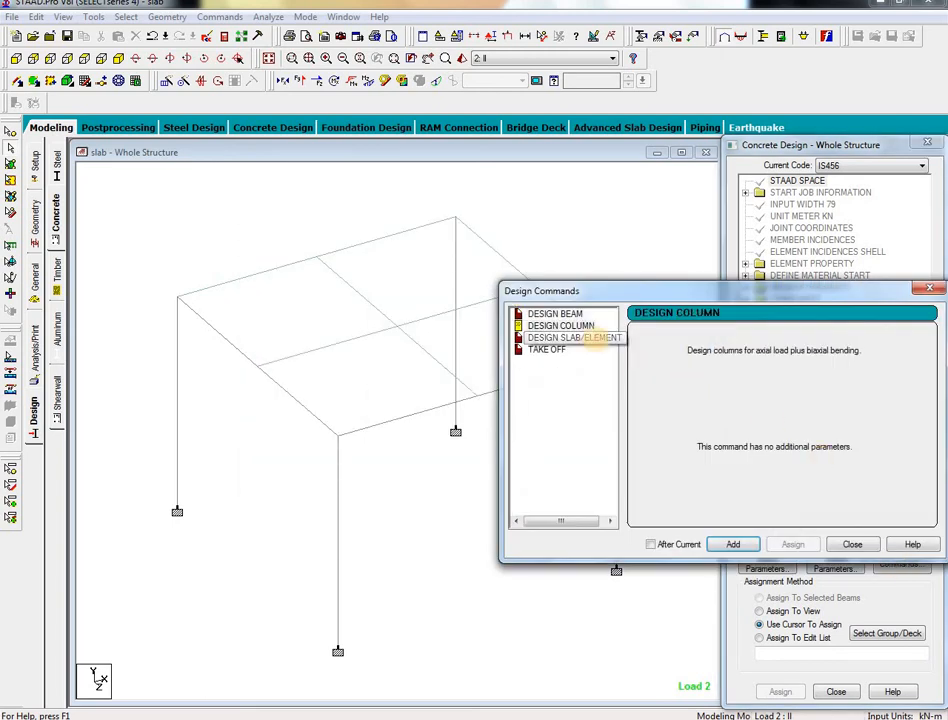
pyautogui.click(590, 338)
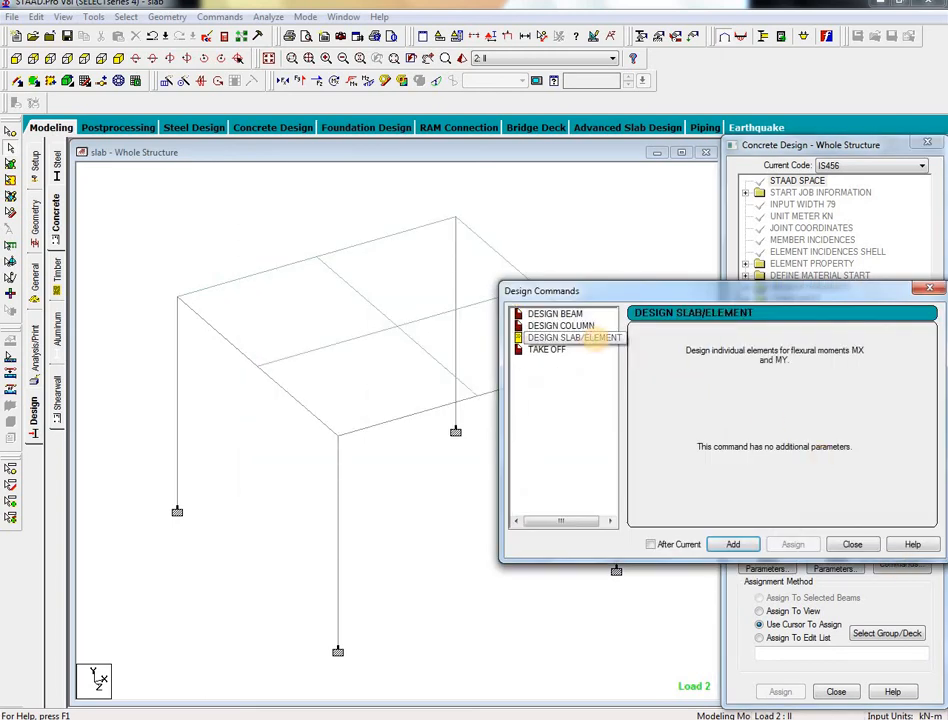
pyautogui.click(735, 544)
pyautogui.click(850, 544)
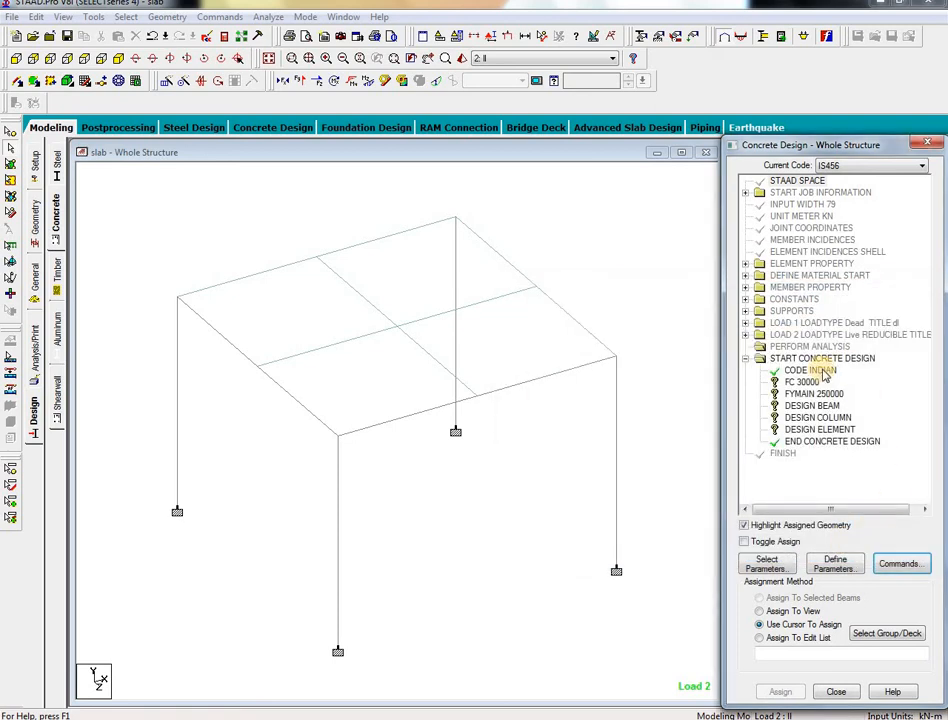
# Step: Assign the FC 30000 and FYMAIN 250000 parameters to the view, covering the whole structure
pyautogui.click(802, 382)
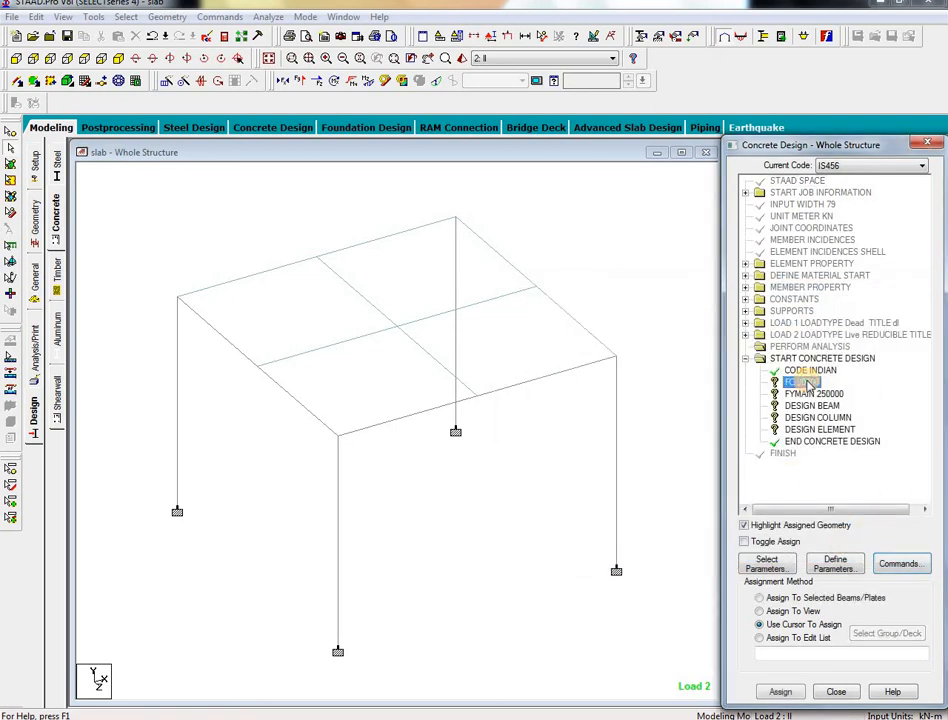
pyautogui.click(780, 610)
pyautogui.click(781, 692)
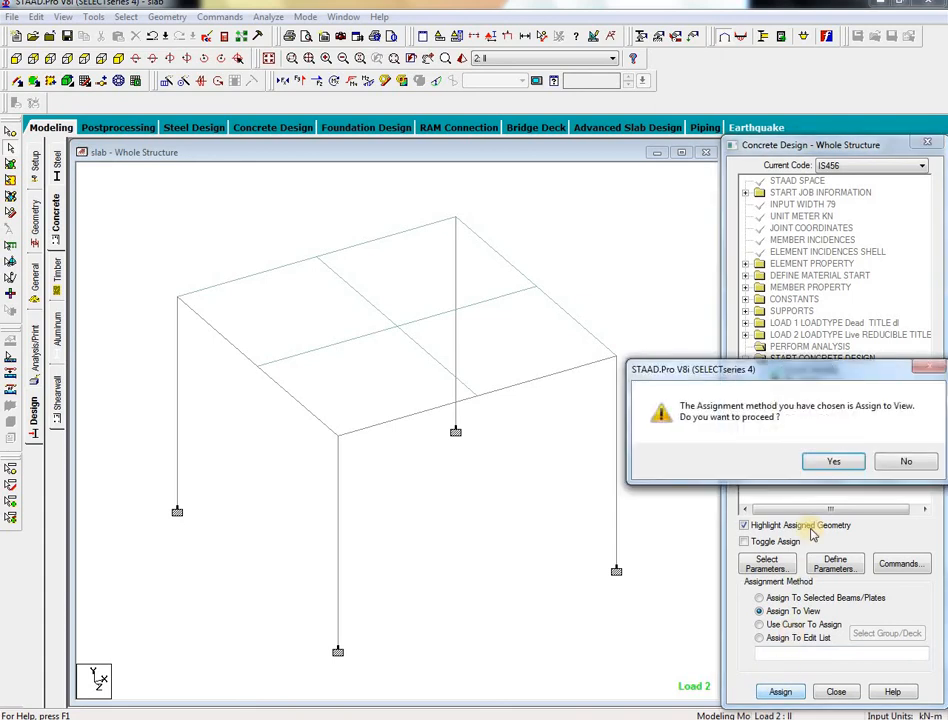
pyautogui.click(845, 461)
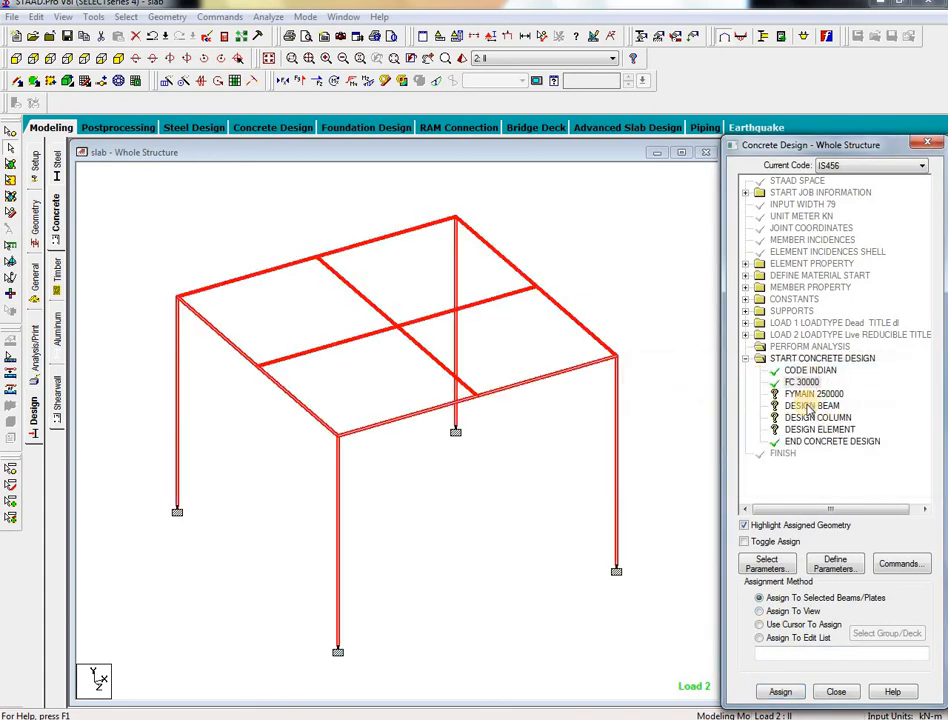
pyautogui.click(803, 394)
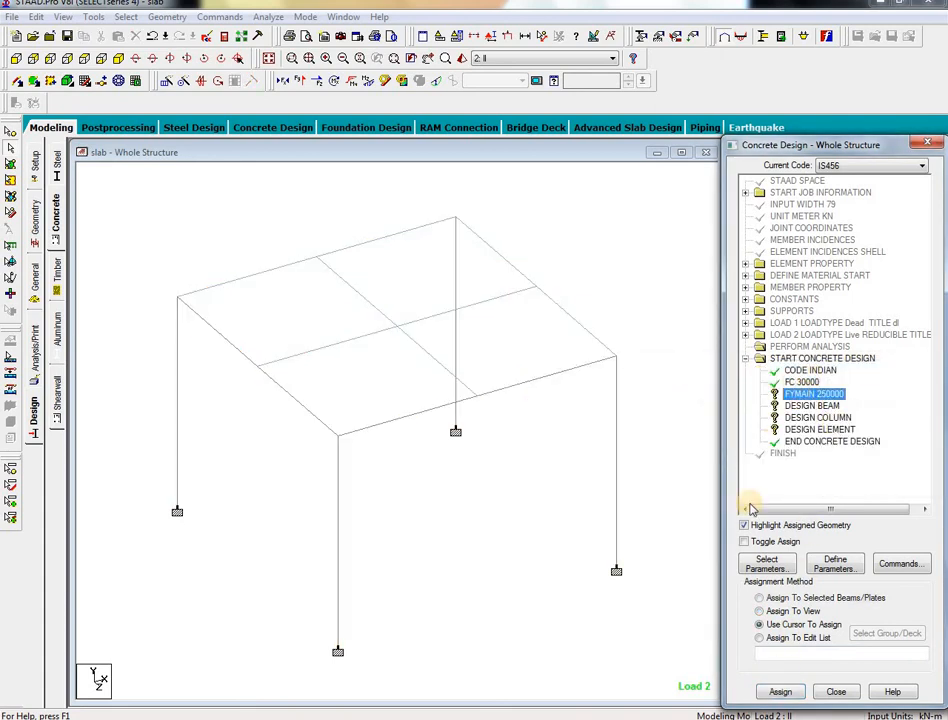
pyautogui.click(777, 612)
pyautogui.click(781, 692)
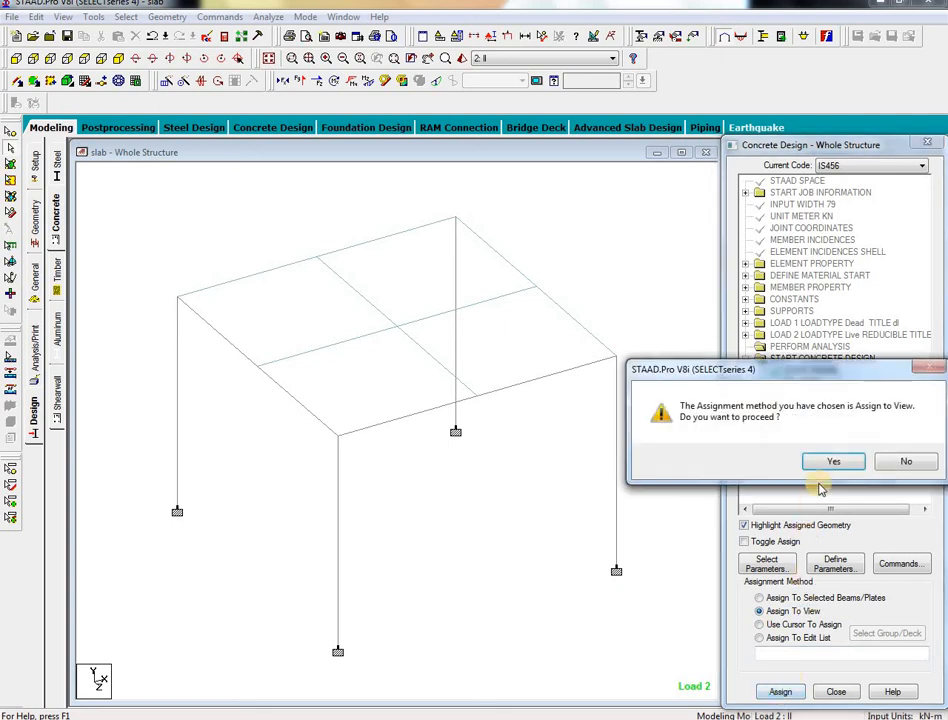
pyautogui.click(834, 461)
# Step: Select all four slab plates and assign the DESIGN ELEMENT command to them
pyautogui.click(818, 429)
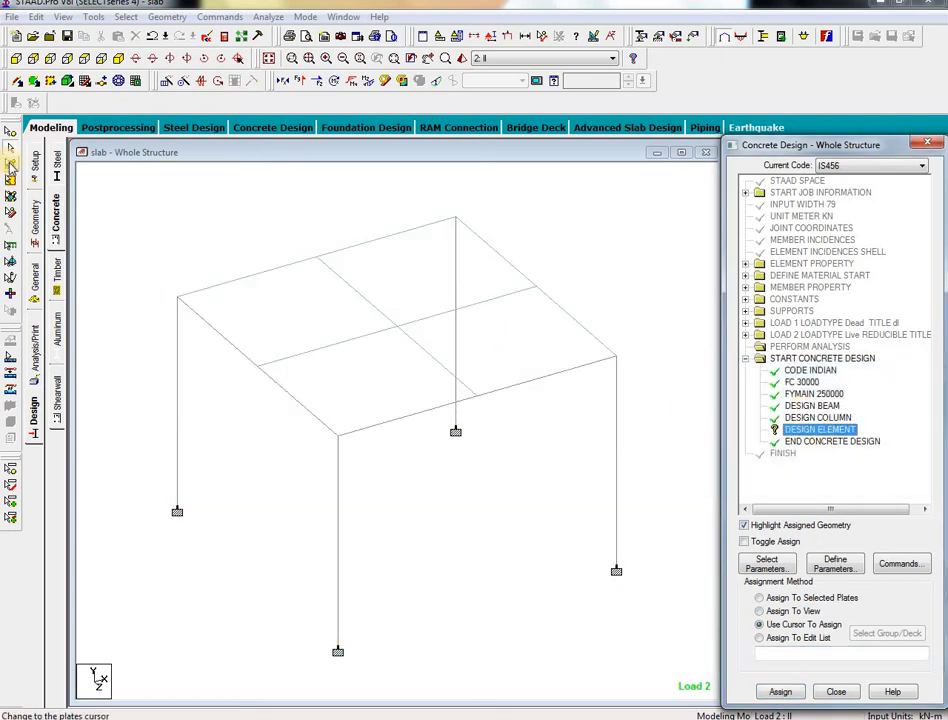
pyautogui.click(9, 164)
pyautogui.moveTo(116, 196); pyautogui.dragTo(698, 559)
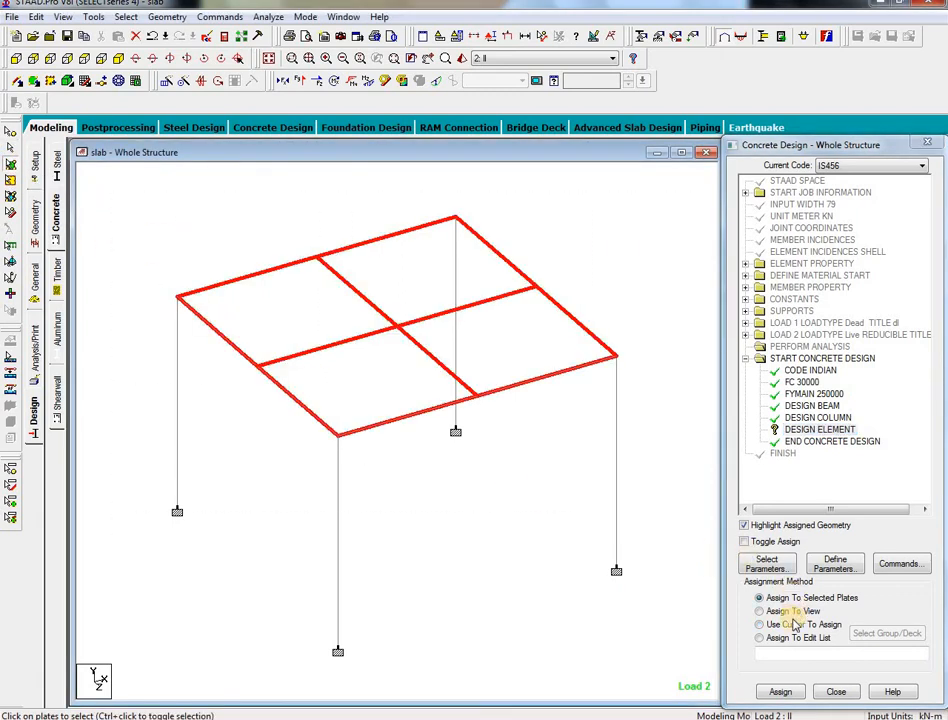
pyautogui.click(781, 691)
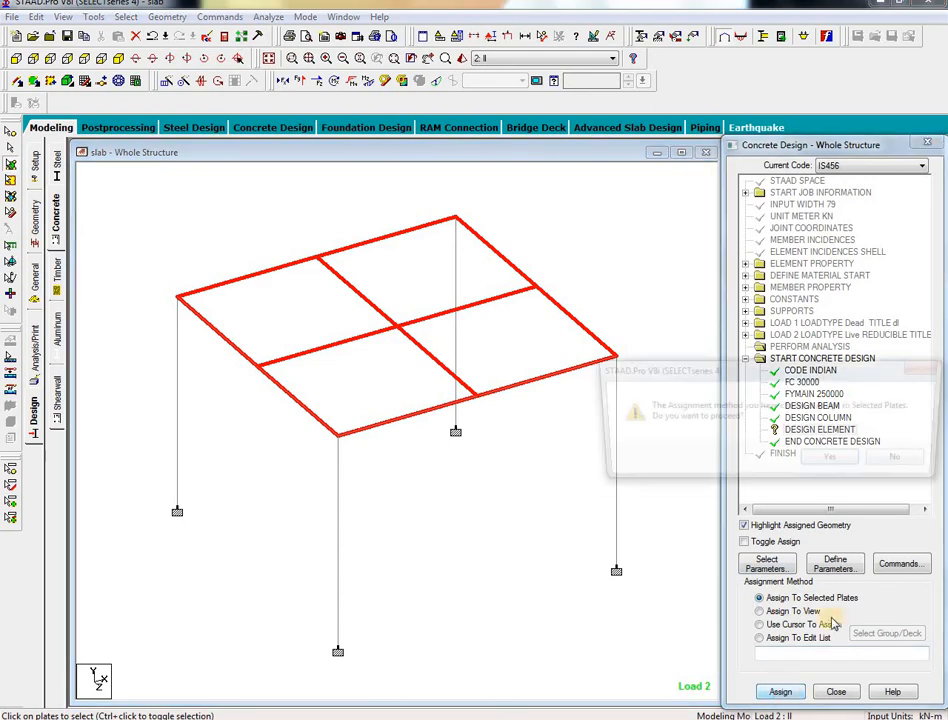
pyautogui.click(857, 461)
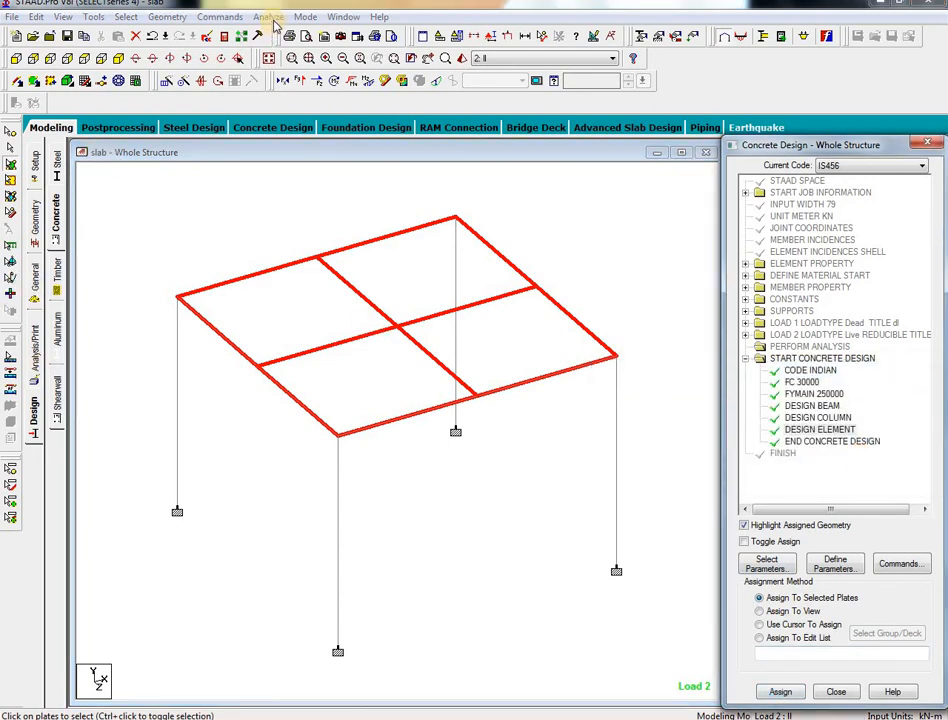
# Step: Save the modified structure, rerun the analysis with the concrete design and go to post-processing mode
pyautogui.click(268, 17)
pyautogui.click(290, 30)
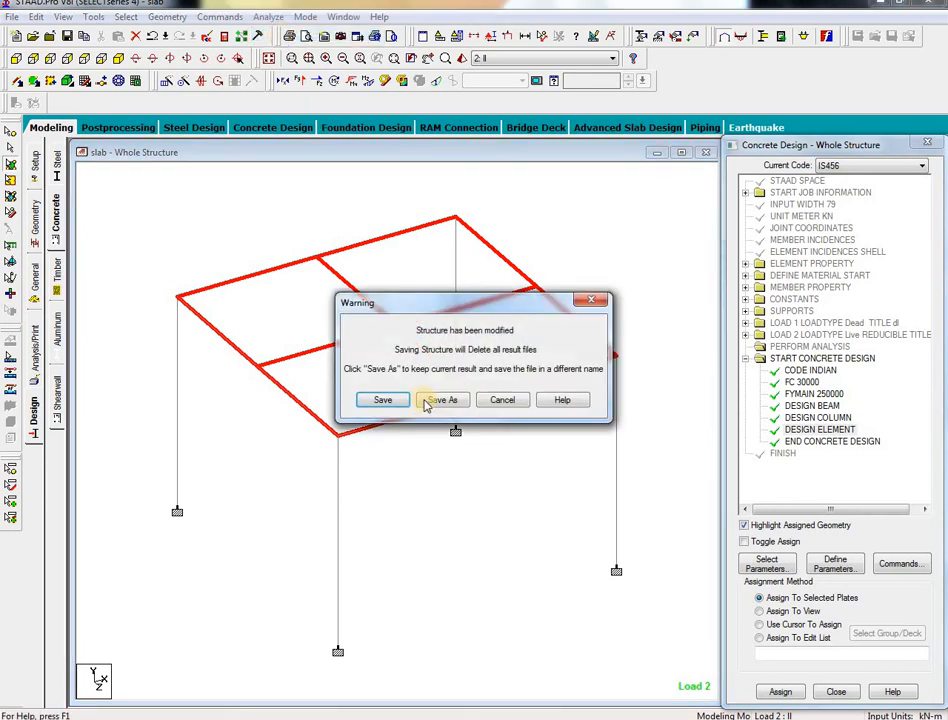
pyautogui.click(380, 399)
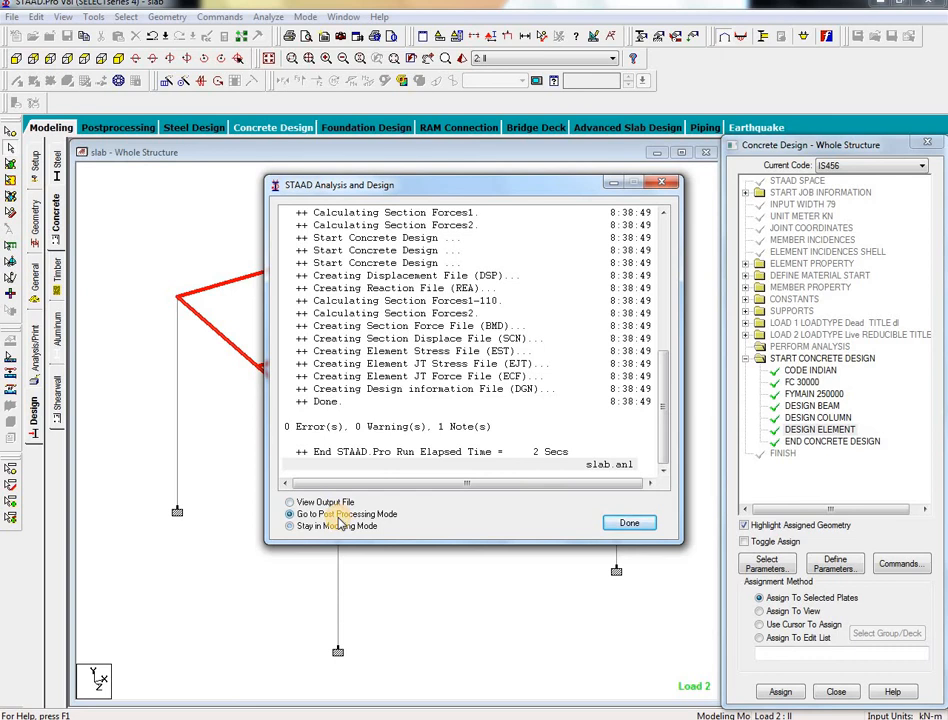
pyautogui.click(640, 527)
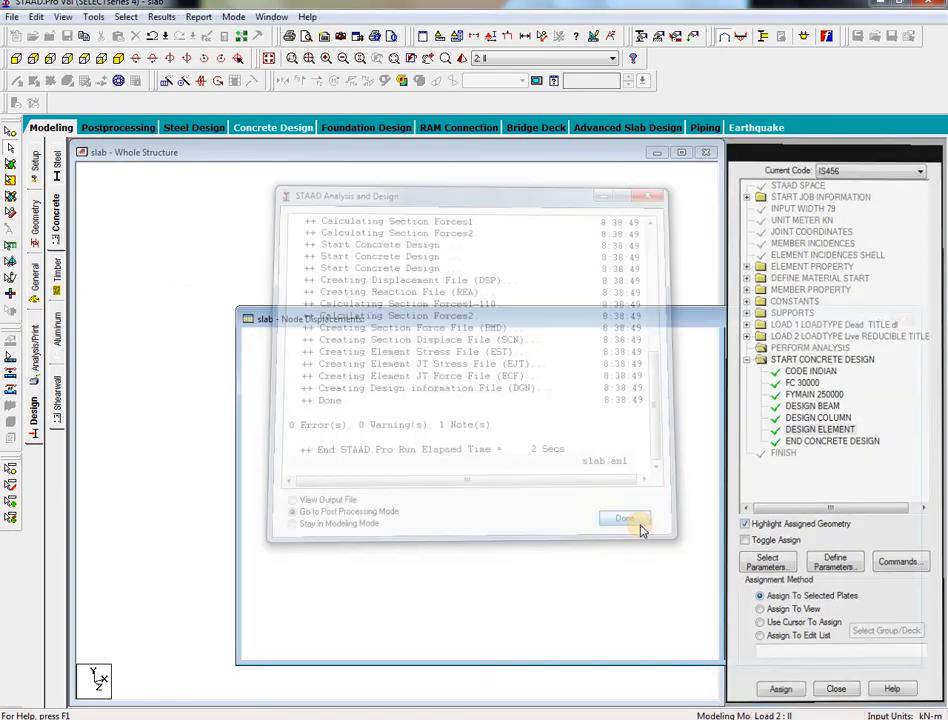
# Step: Select the midpoint node on the slab's rear edge in the displacement view to examine its displacements
pyautogui.click(217, 304)
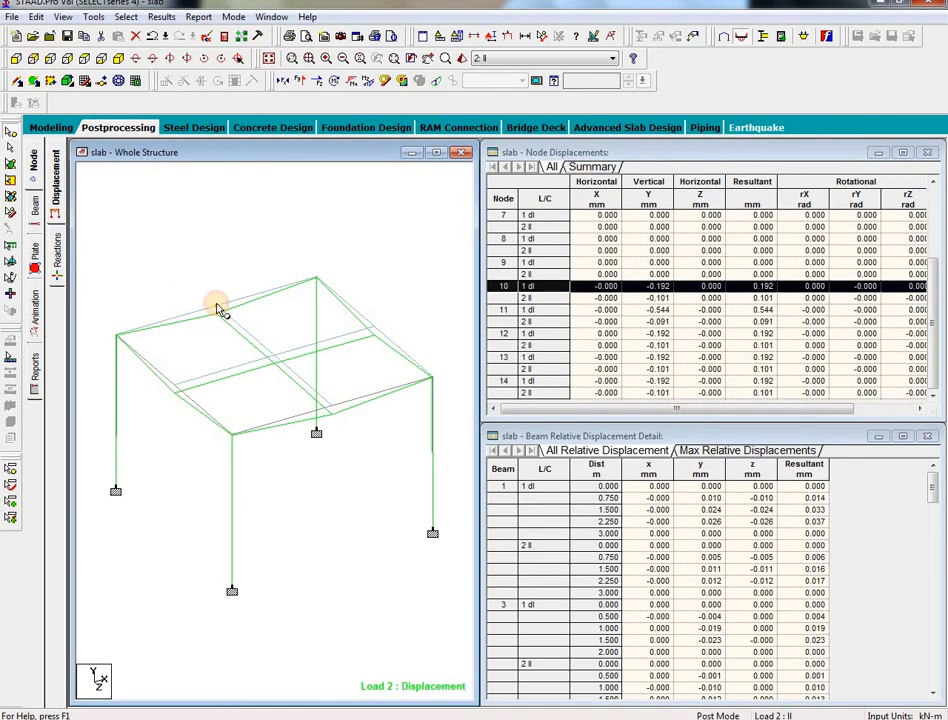
pyautogui.click(181, 314)
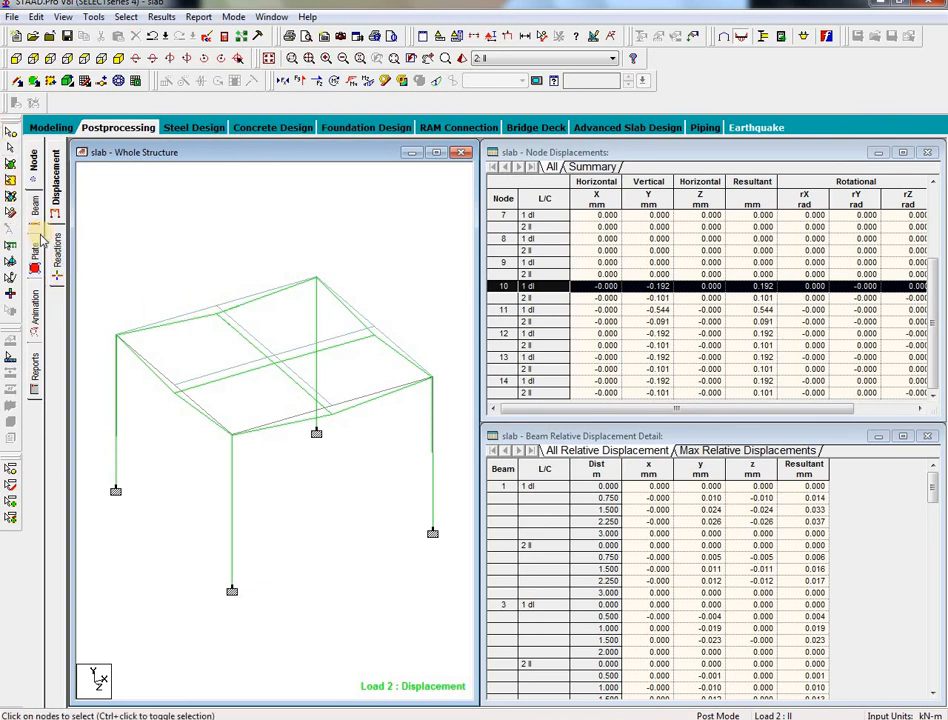
# Step: Apply a Max Absolute plate stress contour with normal fill to the slab for load case 2: ll
pyautogui.click(31, 264)
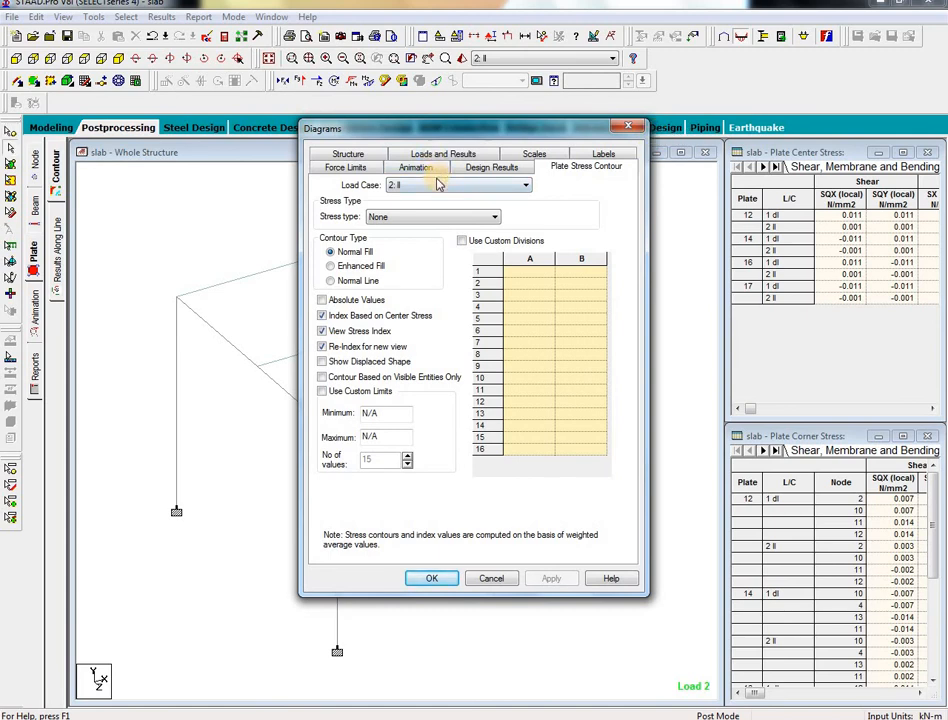
pyautogui.click(400, 220)
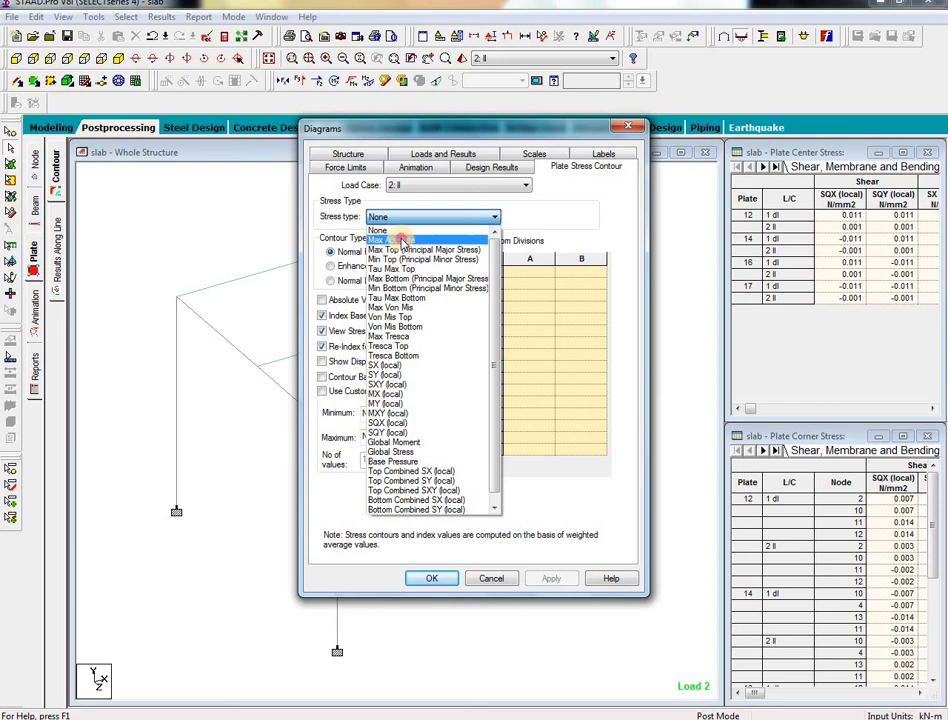
pyautogui.click(396, 240)
pyautogui.click(549, 579)
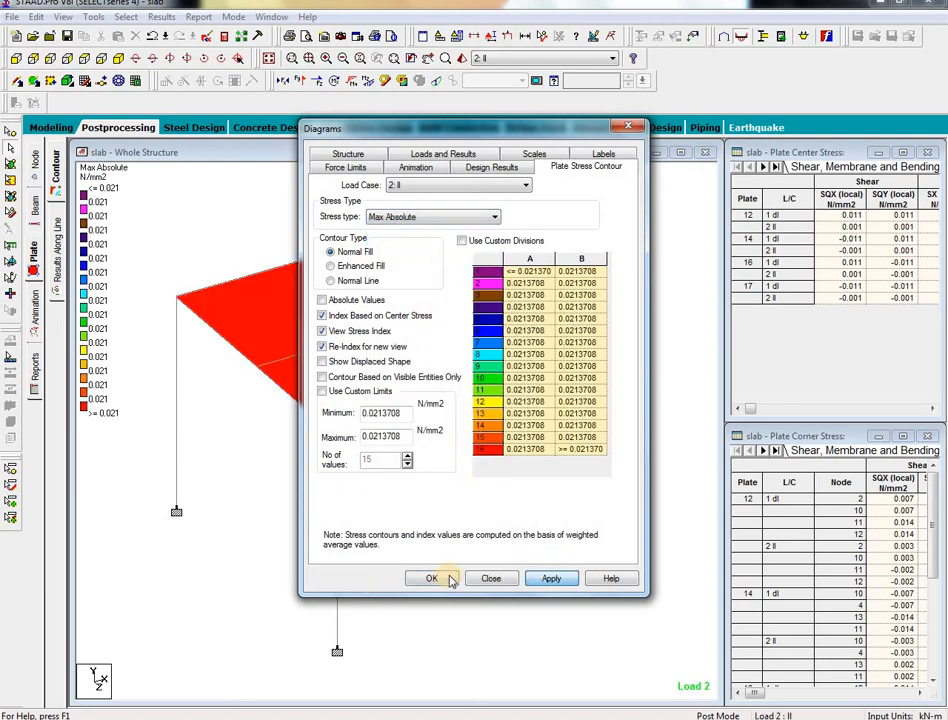
# Step: Close the diagram settings and select the slab's plates one by one to examine their center and corner stresses
pyautogui.click(431, 578)
pyautogui.click(337, 355)
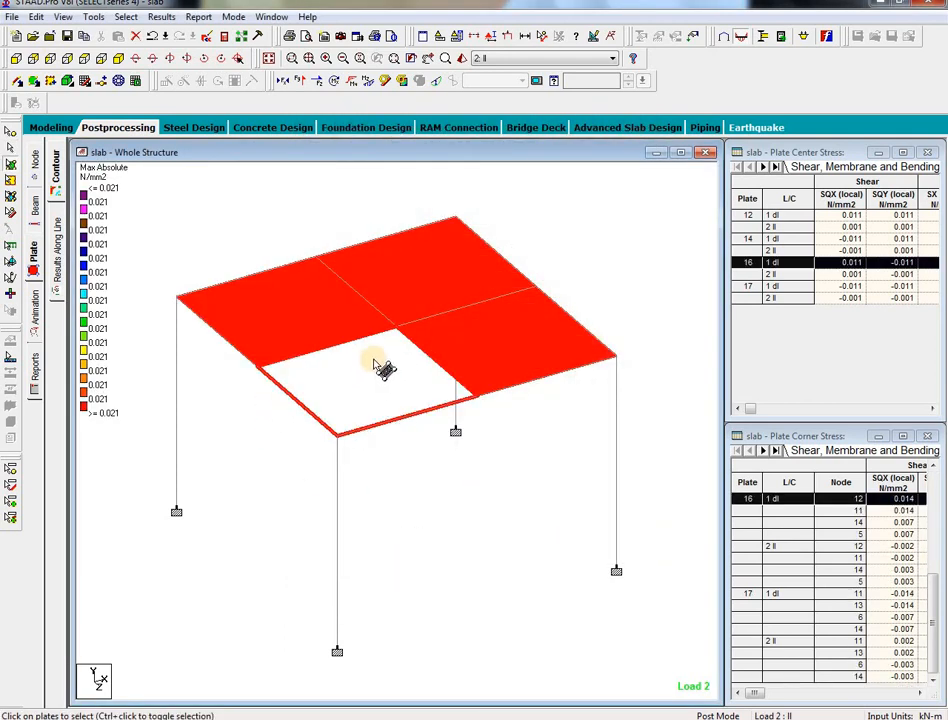
pyautogui.click(385, 302)
pyautogui.click(333, 316)
pyautogui.click(566, 355)
pyautogui.click(264, 378)
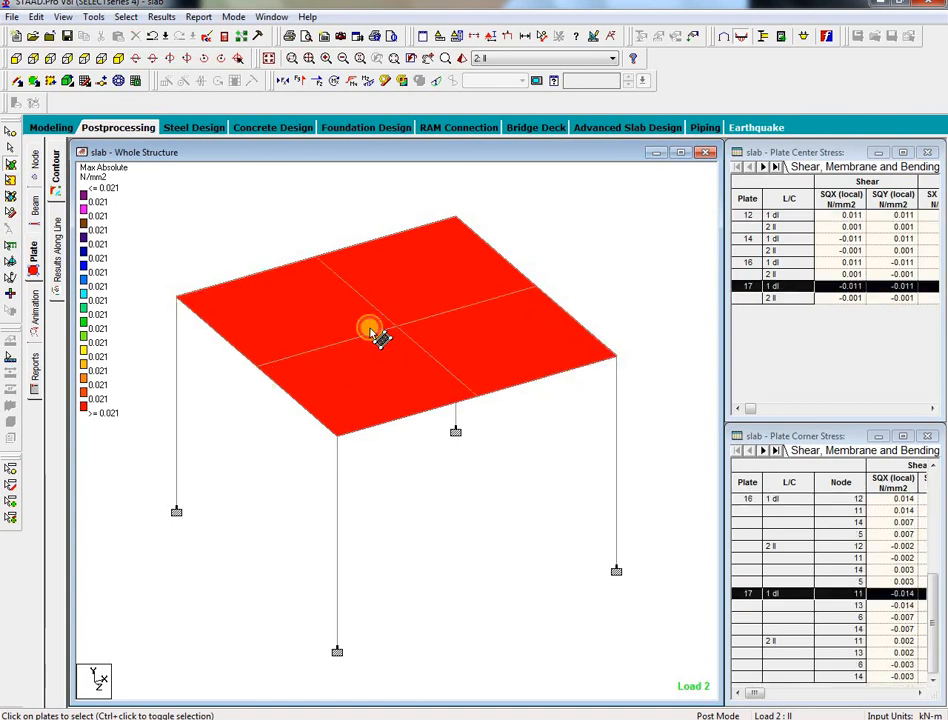
pyautogui.click(404, 292)
pyautogui.click(322, 318)
pyautogui.click(360, 390)
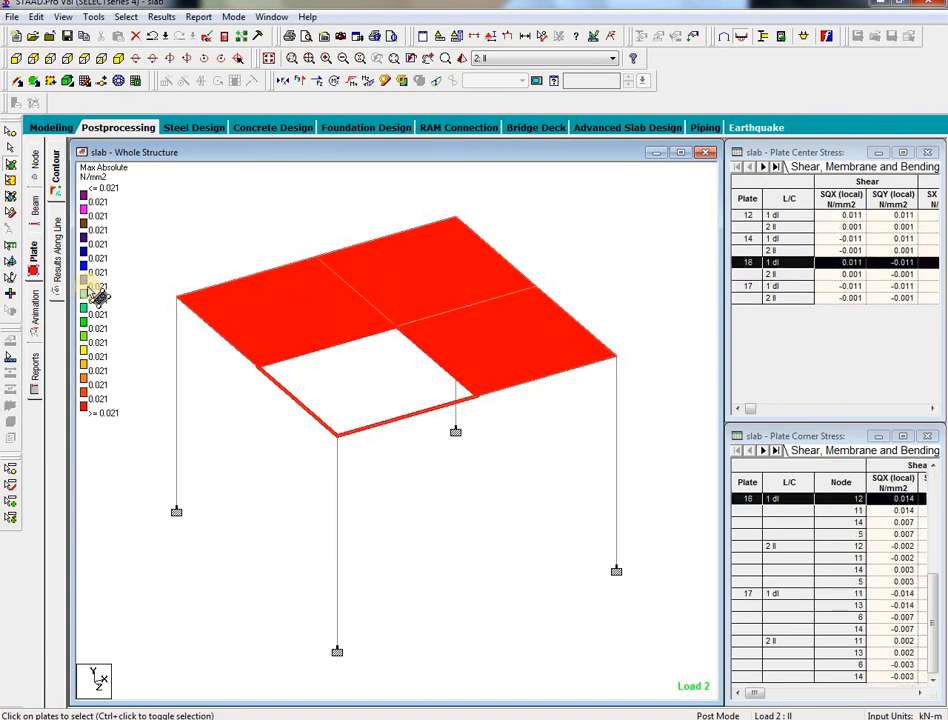
# Step: Open the beam force results and enlarge the Bending Z diagram for load case 2 on the whole structure
pyautogui.click(34, 205)
pyautogui.click(118, 350)
pyautogui.click(248, 364)
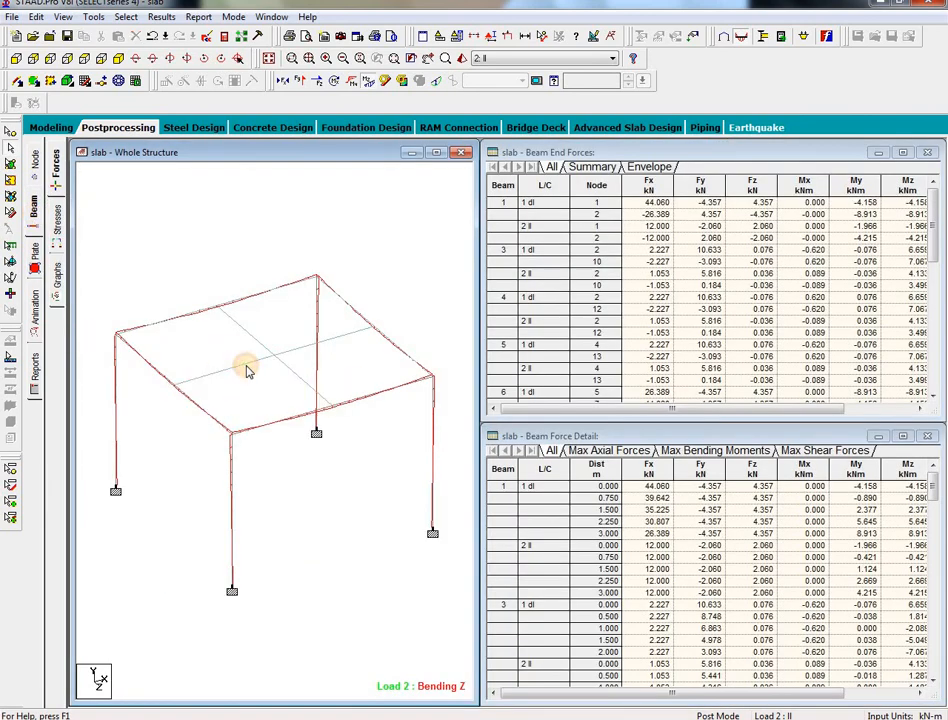
pyautogui.click(225, 360)
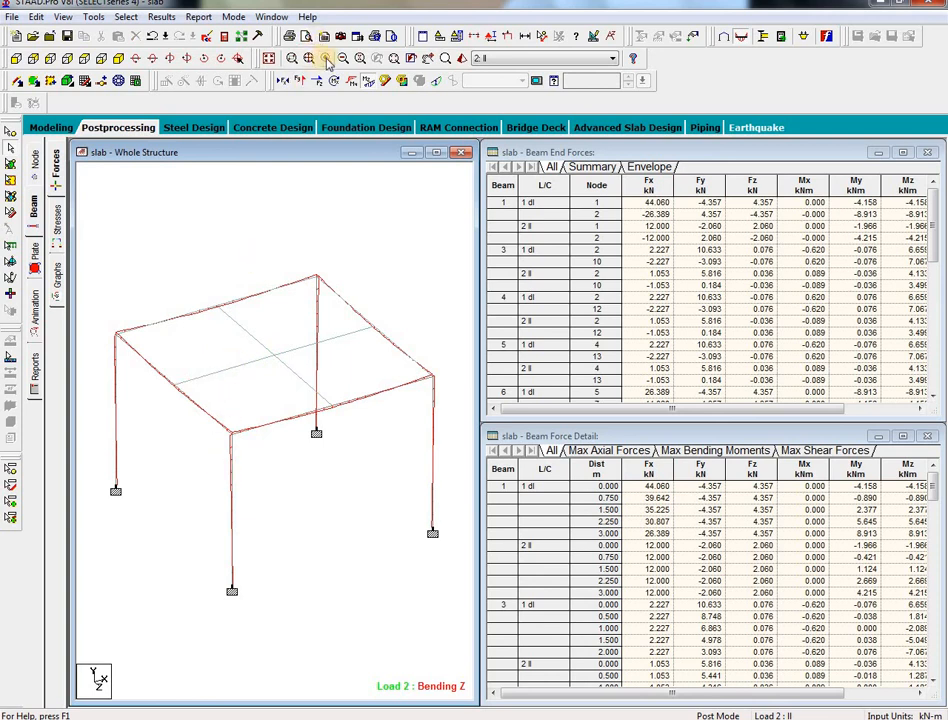
pyautogui.scroll(1, 300, 503)
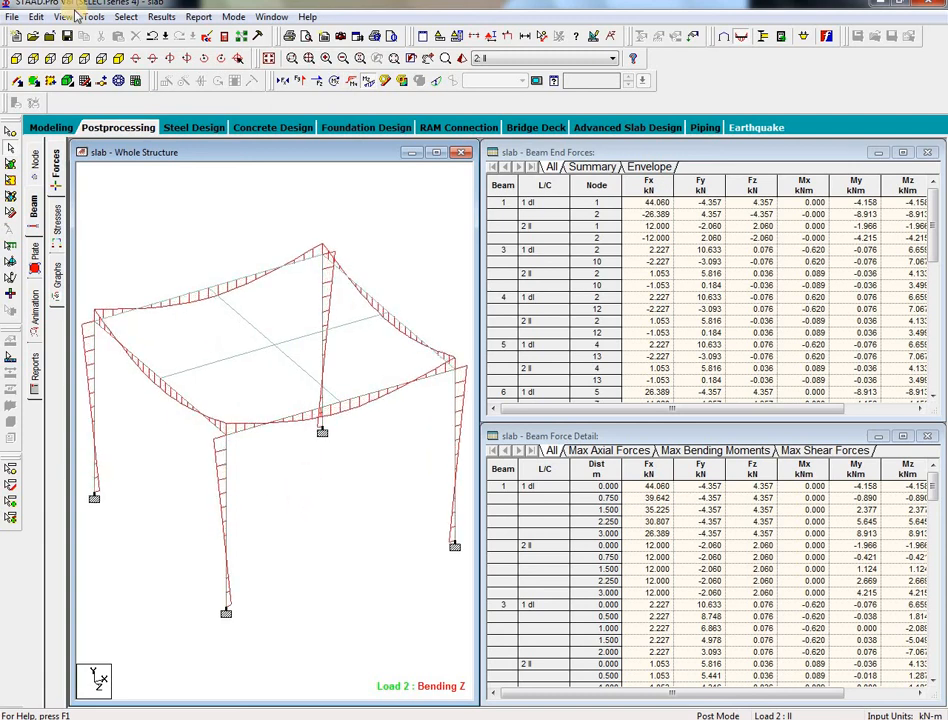
# Step: Annotate the beam results with end, maximum and mid-point values for both bending and shear
pyautogui.click(160, 17)
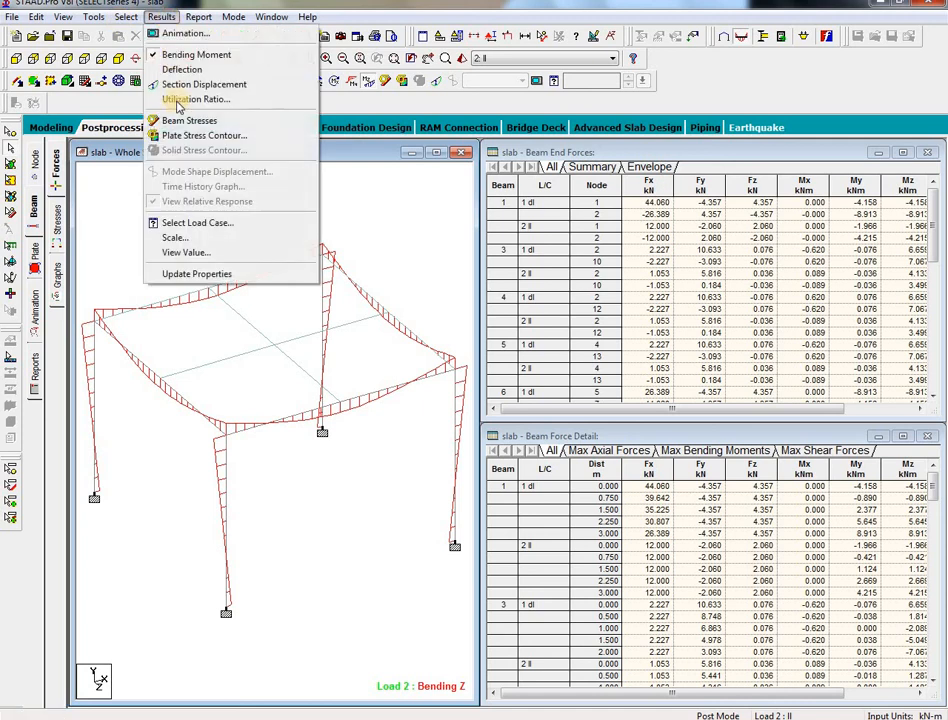
pyautogui.click(194, 253)
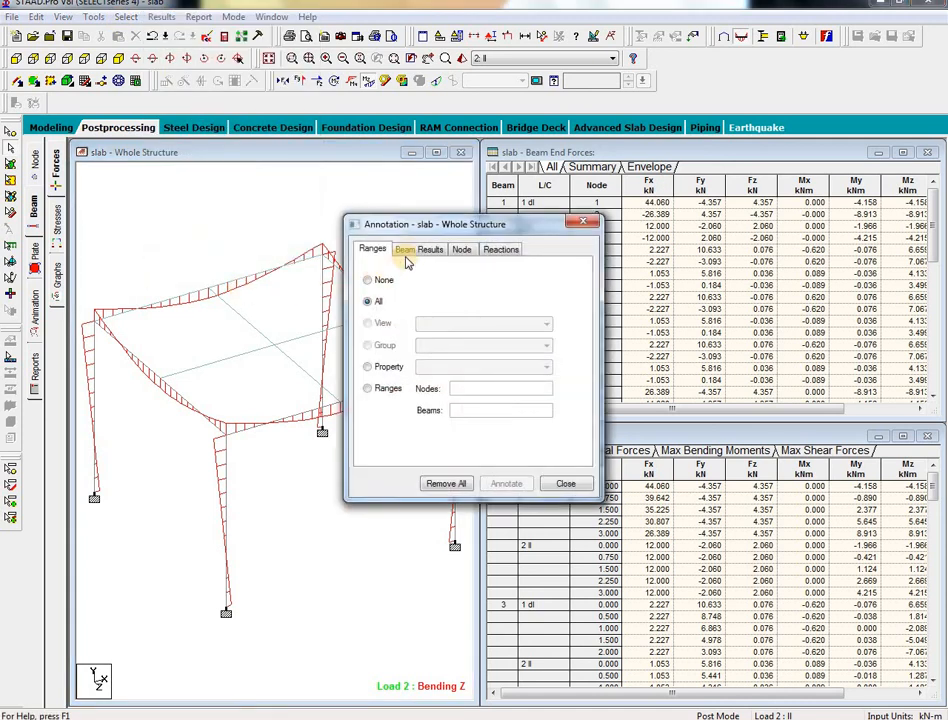
pyautogui.click(418, 249)
pyautogui.click(384, 285)
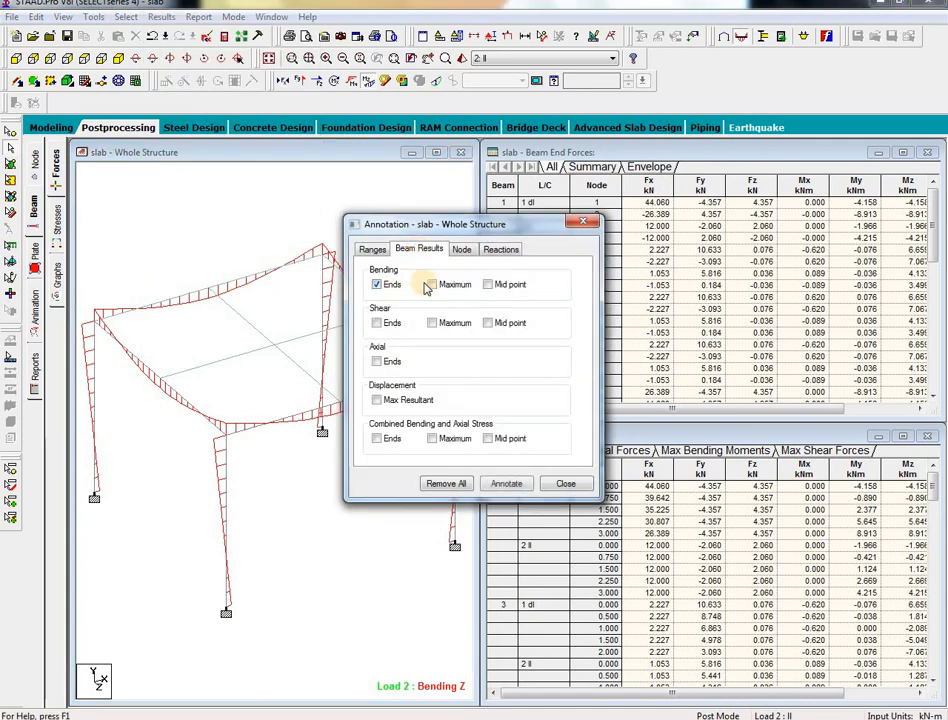
pyautogui.click(506, 288)
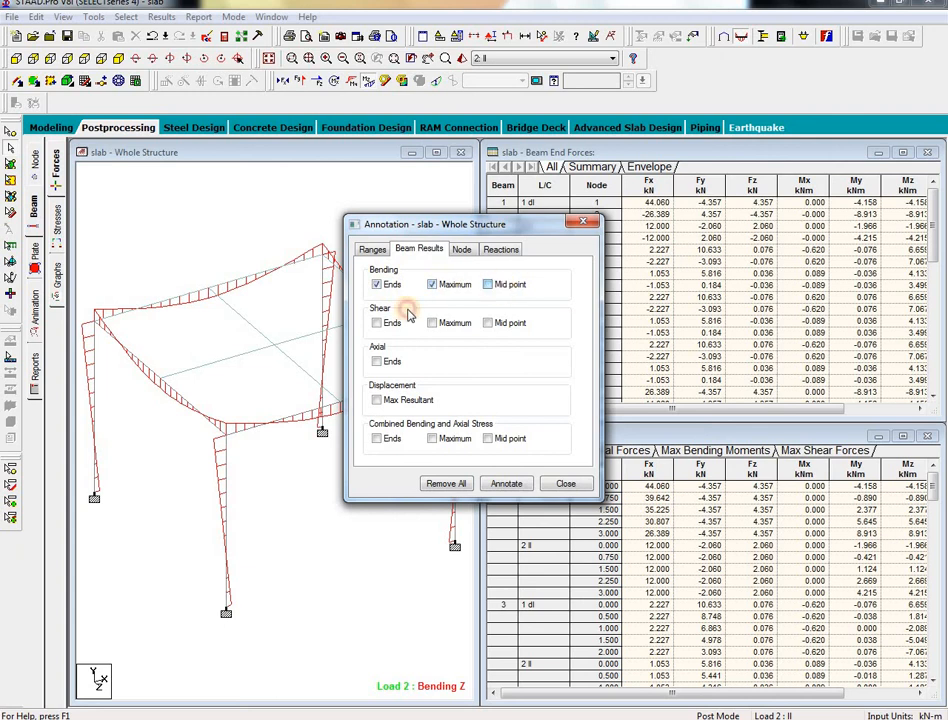
pyautogui.click(380, 323)
pyautogui.click(441, 325)
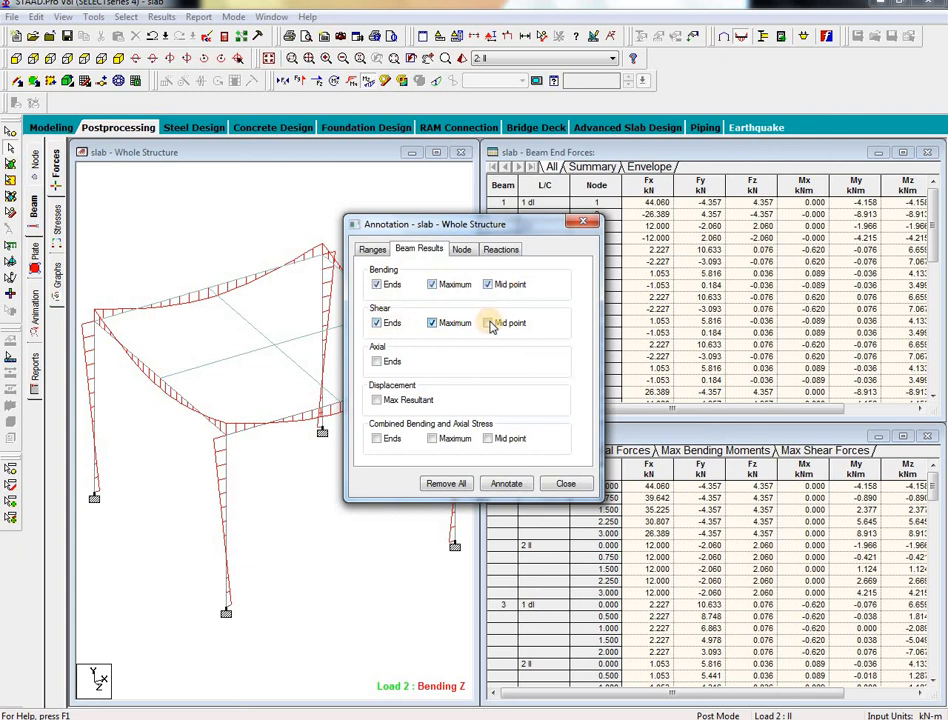
pyautogui.click(489, 323)
pyautogui.click(506, 485)
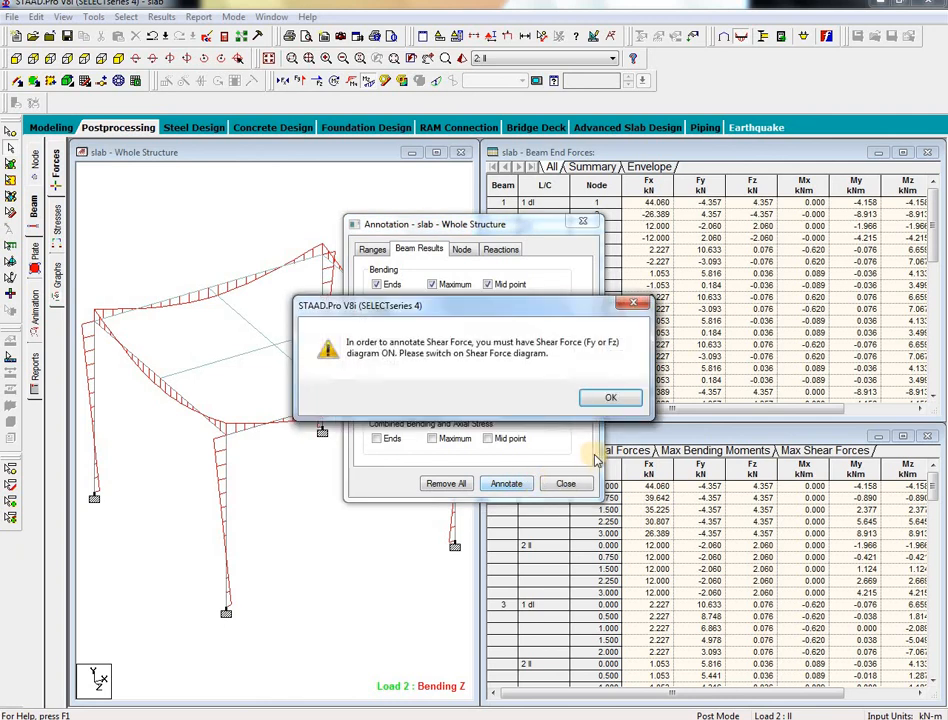
pyautogui.click(609, 398)
pyautogui.click(562, 485)
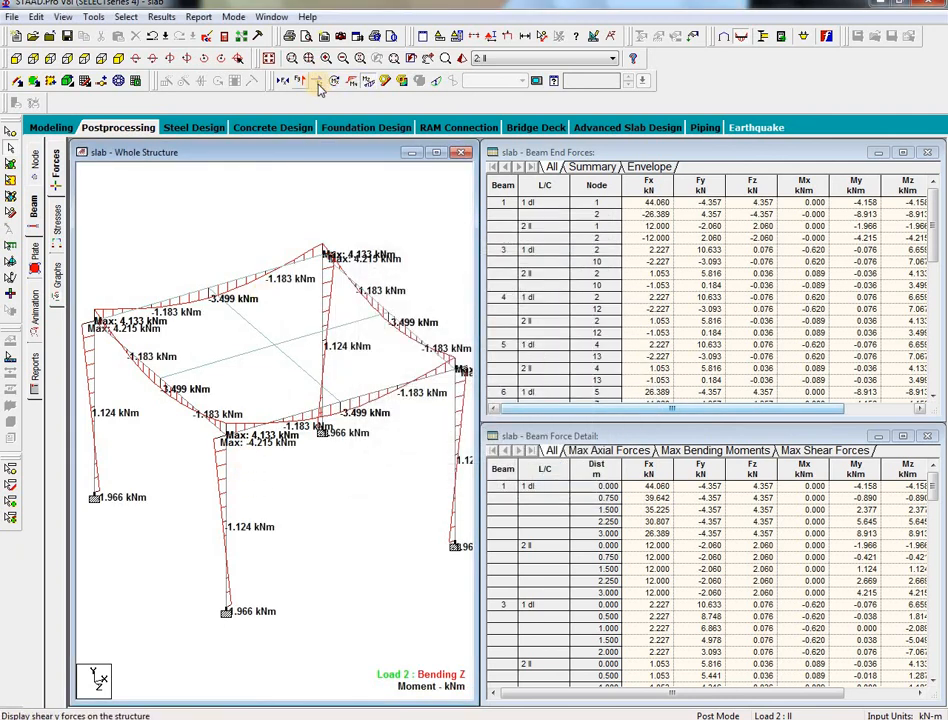
# Step: Enlarge the annotated Bending Z diagram further to read the moments along the beams and columns
pyautogui.click(367, 90)
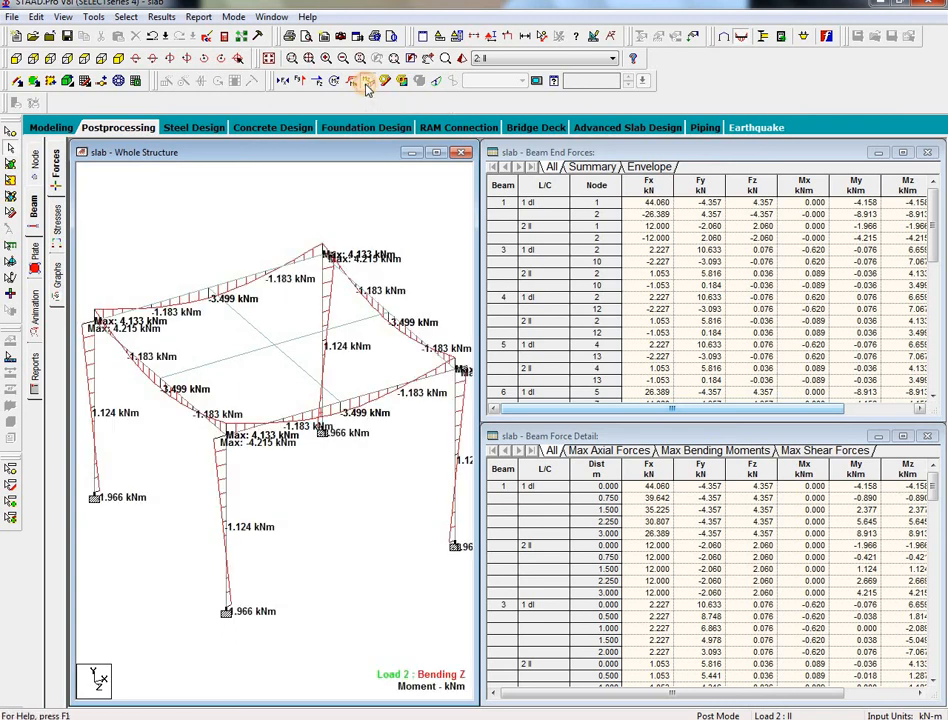
pyautogui.scroll(10, 226, 543)
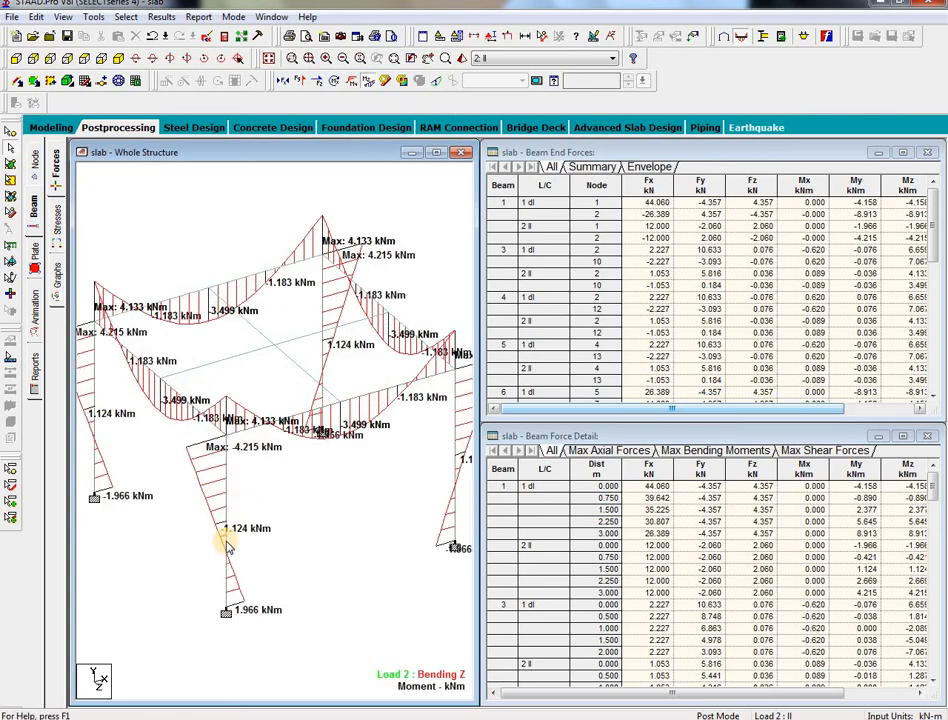
pyautogui.keyDown('ctrl'); pyautogui.scroll(-6, 228, 546); pyautogui.keyUp('ctrl')
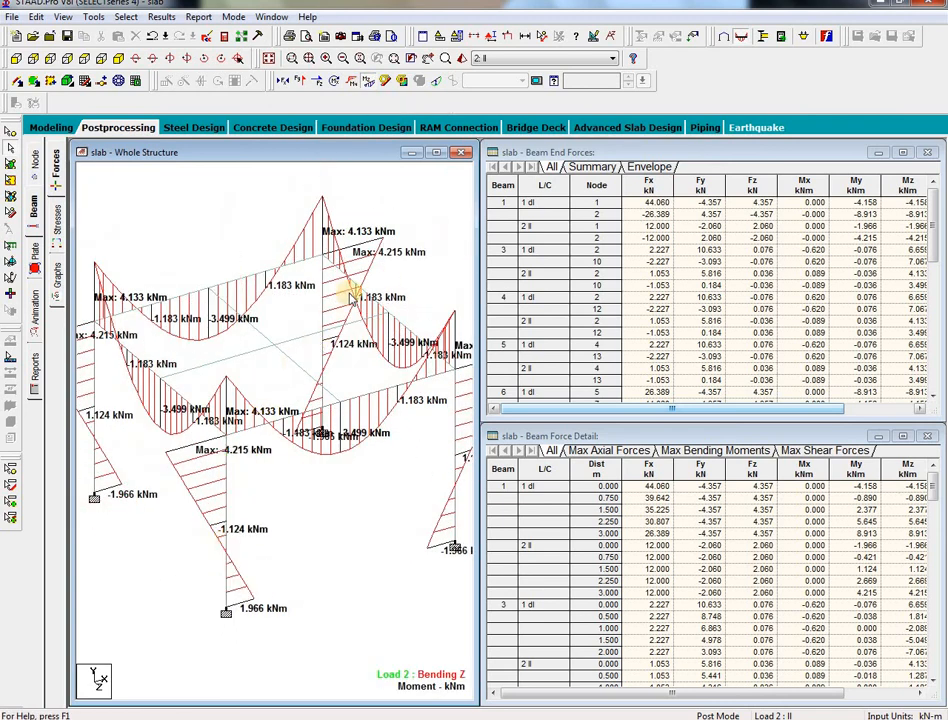
# Step: Replace the bending diagram with the Shear Y diagram and enlarge it to examine the annotated member shear forces
pyautogui.click(367, 82)
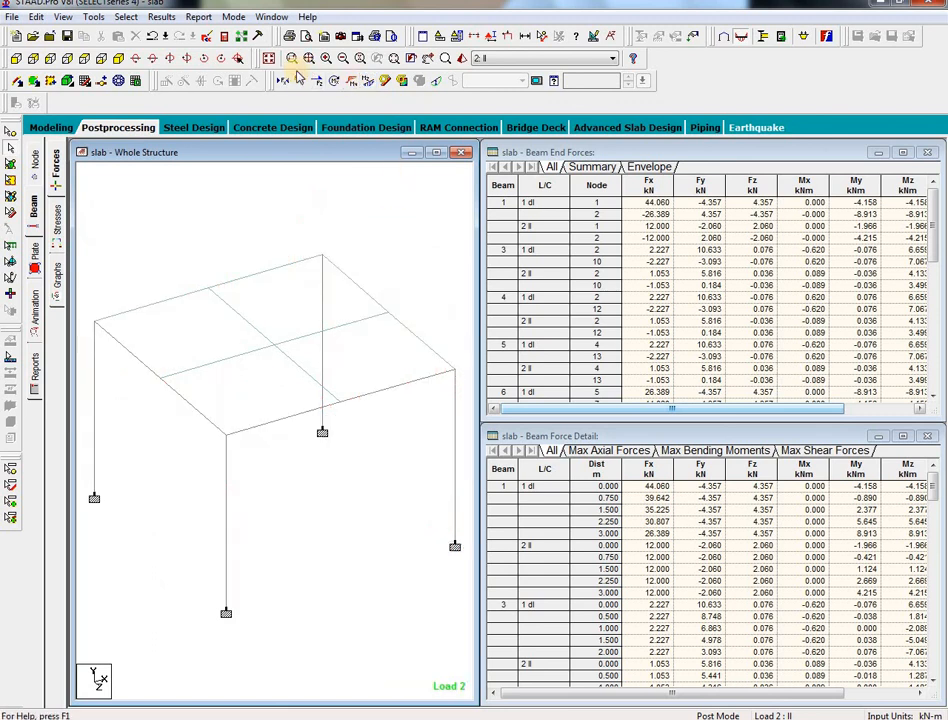
pyautogui.click(305, 82)
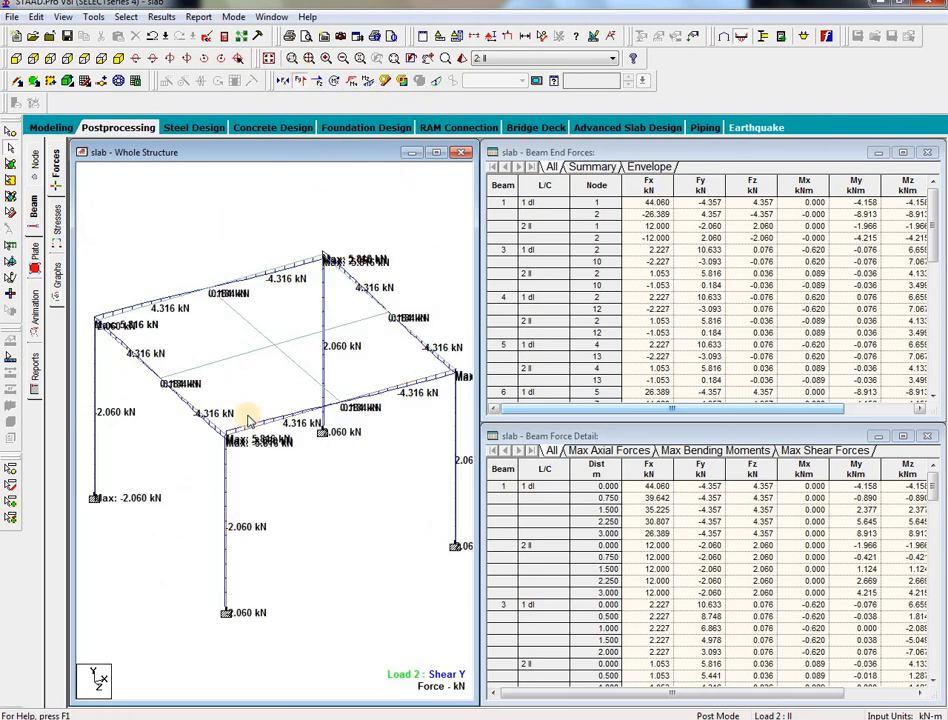
pyautogui.scroll(2, 250, 424)
pyautogui.keyDown('ctrl'); pyautogui.scroll(3, 252, 425); pyautogui.keyUp('ctrl')
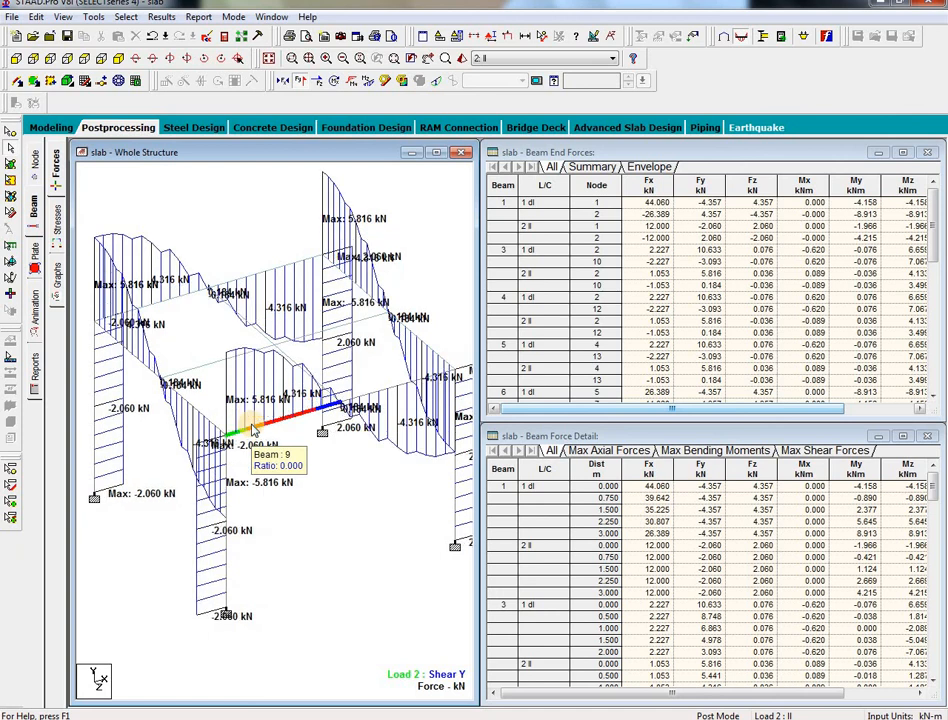
pyautogui.keyDown('ctrl'); pyautogui.scroll(-3, 252, 428); pyautogui.keyUp('ctrl')
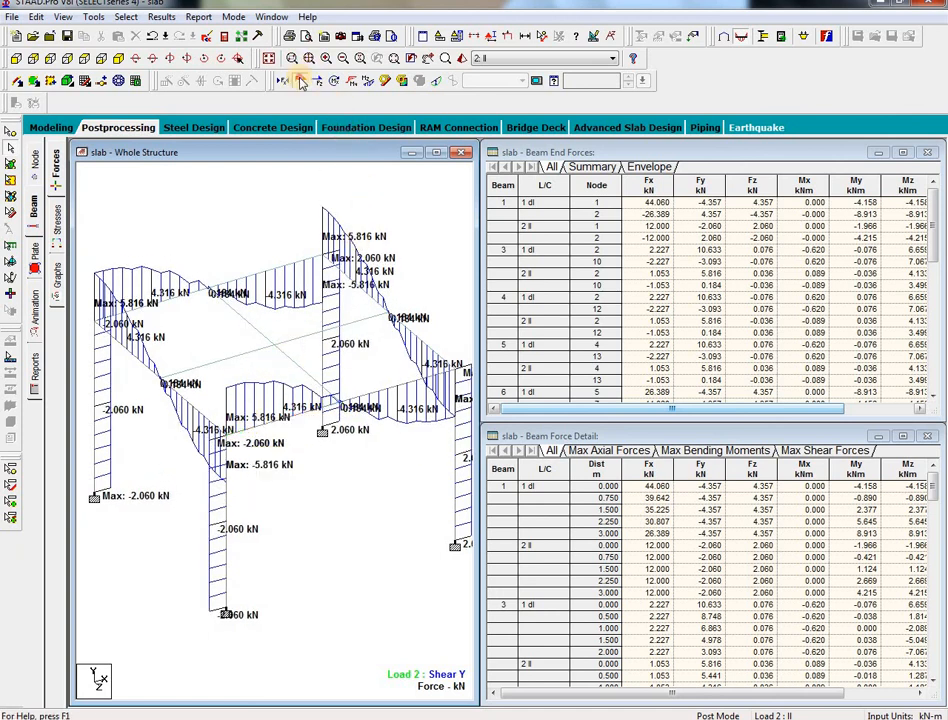
# Step: Hide the Shear Y diagram, return to modeling mode and rerun the analysis
pyautogui.click(306, 82)
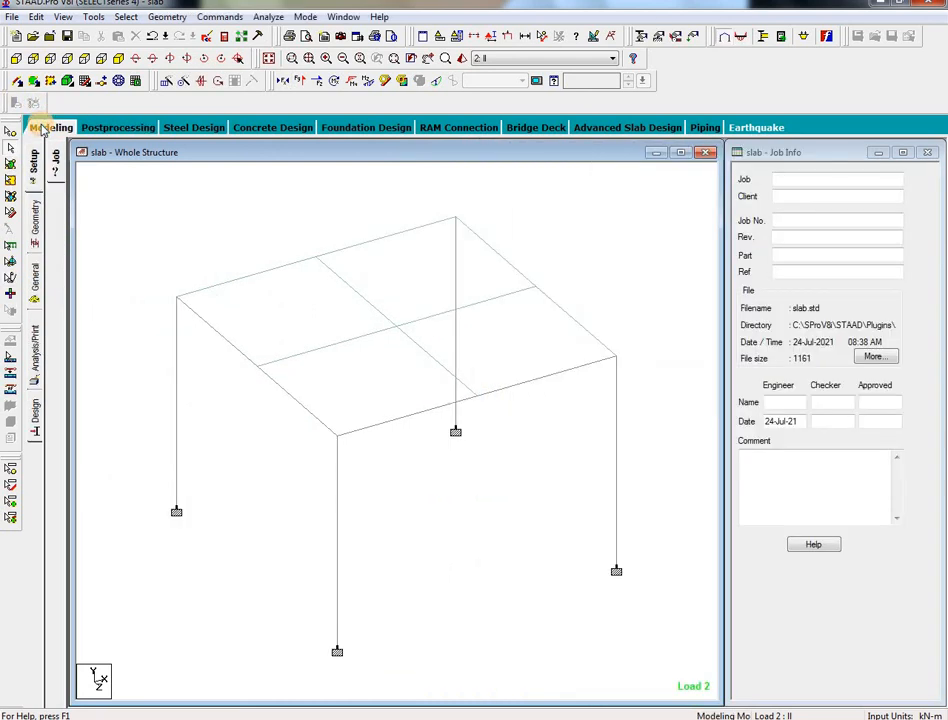
pyautogui.click(267, 17)
pyautogui.click(295, 33)
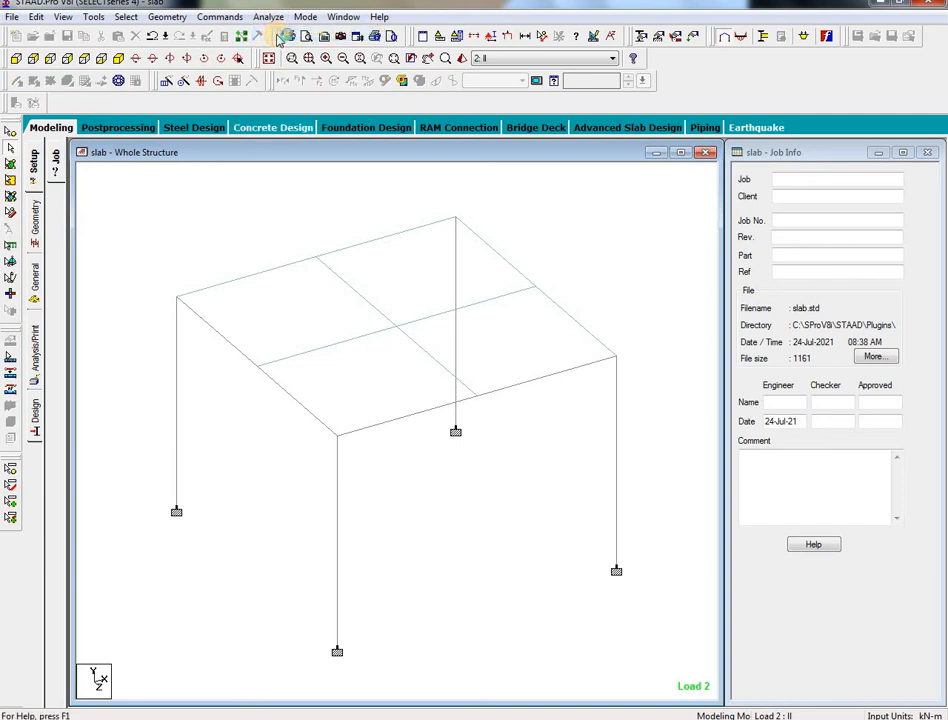